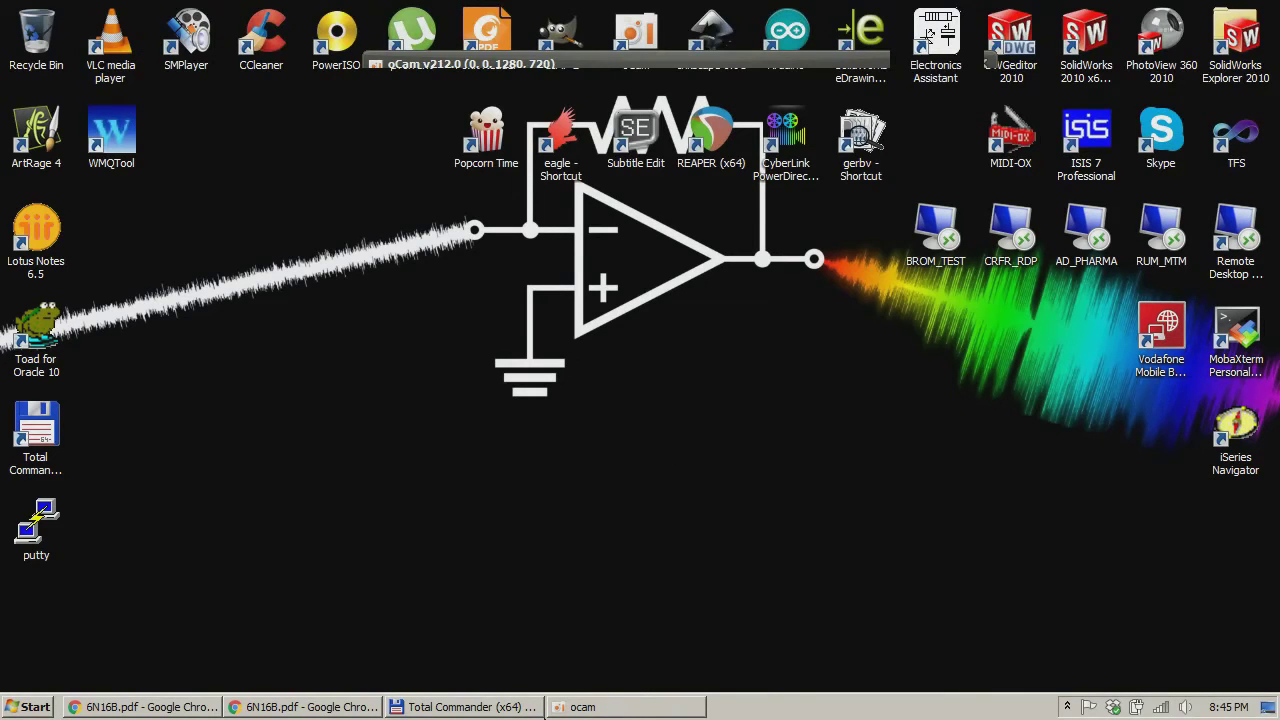
# Step: Bring Total Commander forward and launch DIY Amp Suite from diyas.jar in c:\Tmp\TubeGraph
pyautogui.moveTo(520, 713)
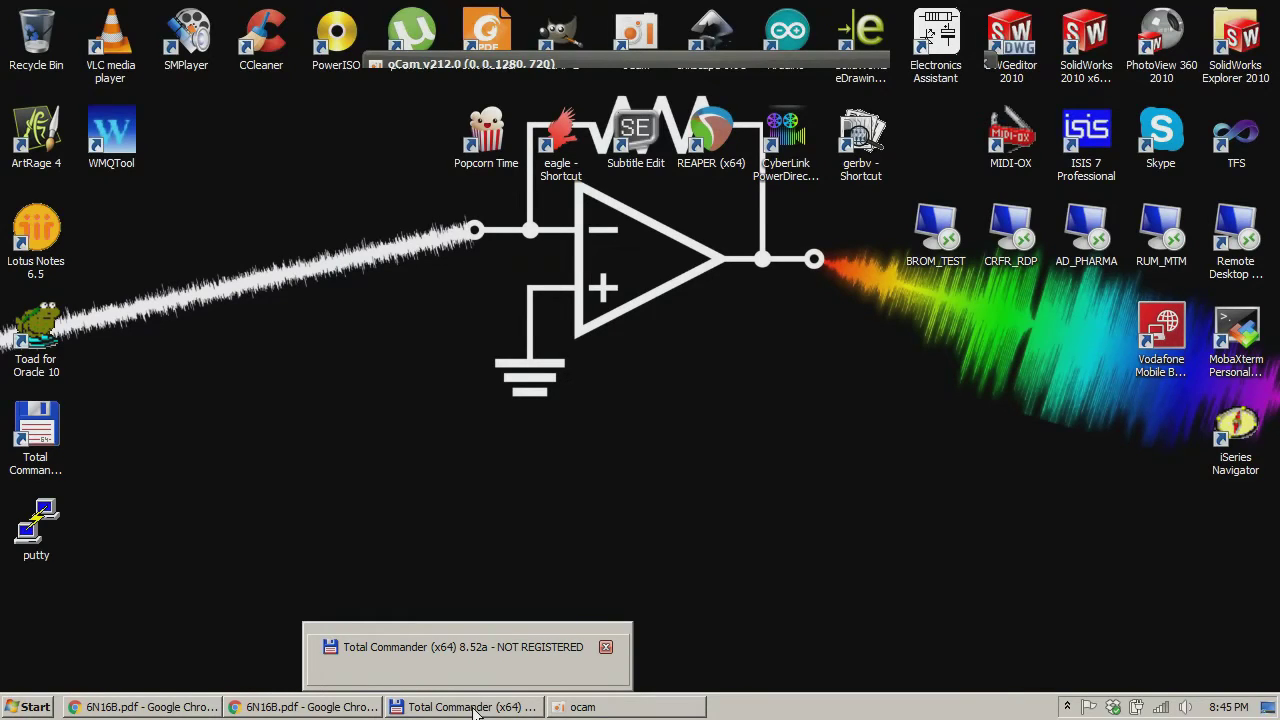
pyautogui.click(475, 707)
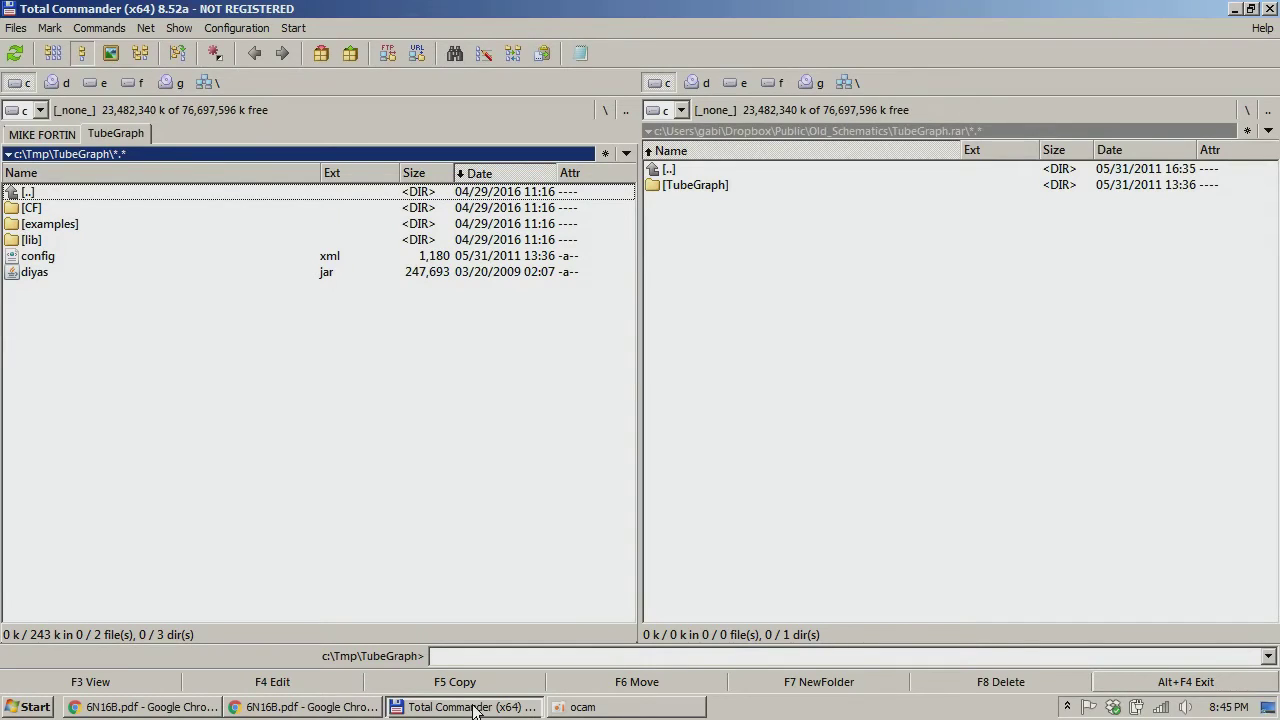
pyautogui.click(475, 707)
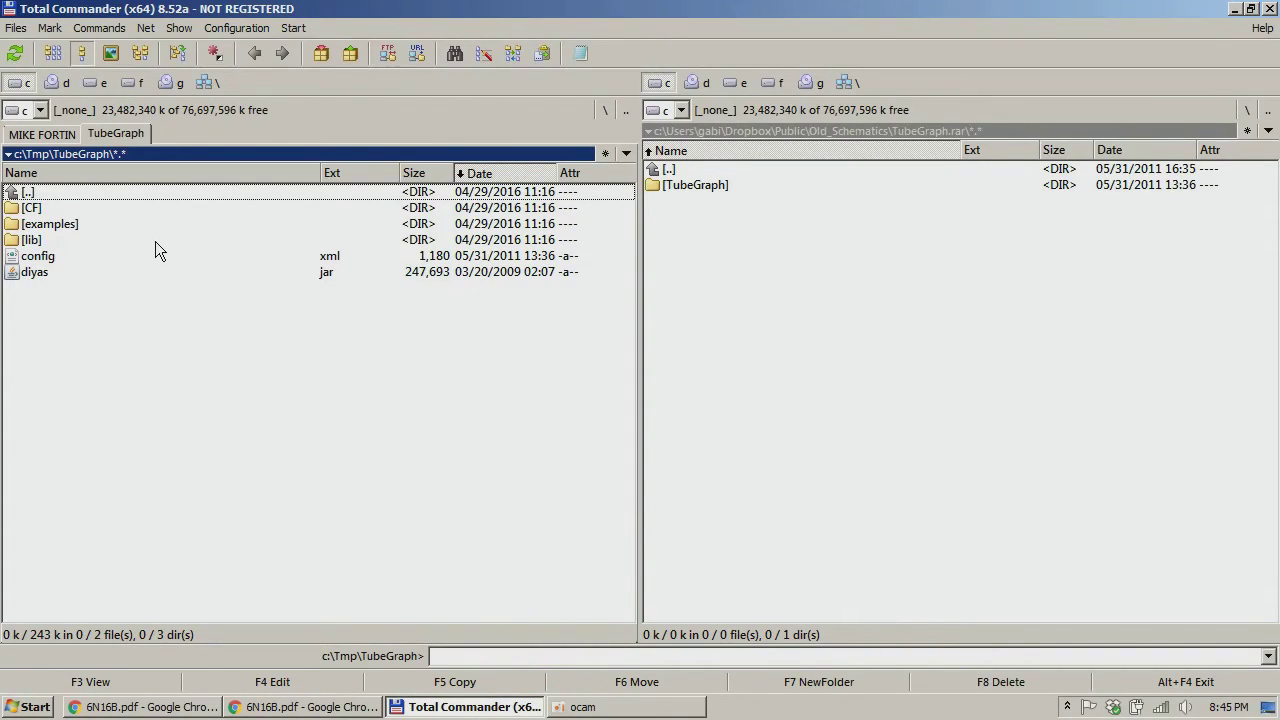
pyautogui.doubleClick(38, 274)
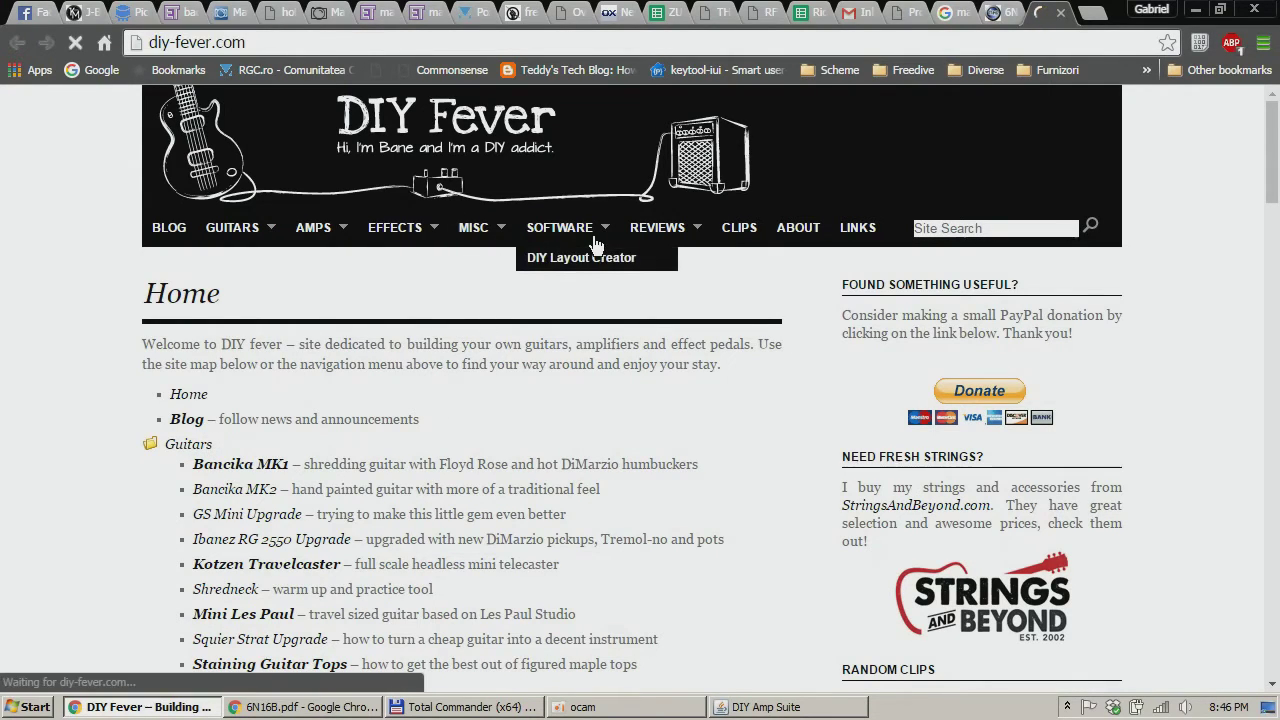
# Step: View the DIY Fever Software page, then close that tab and minimize Chrome
pyautogui.click(598, 243)
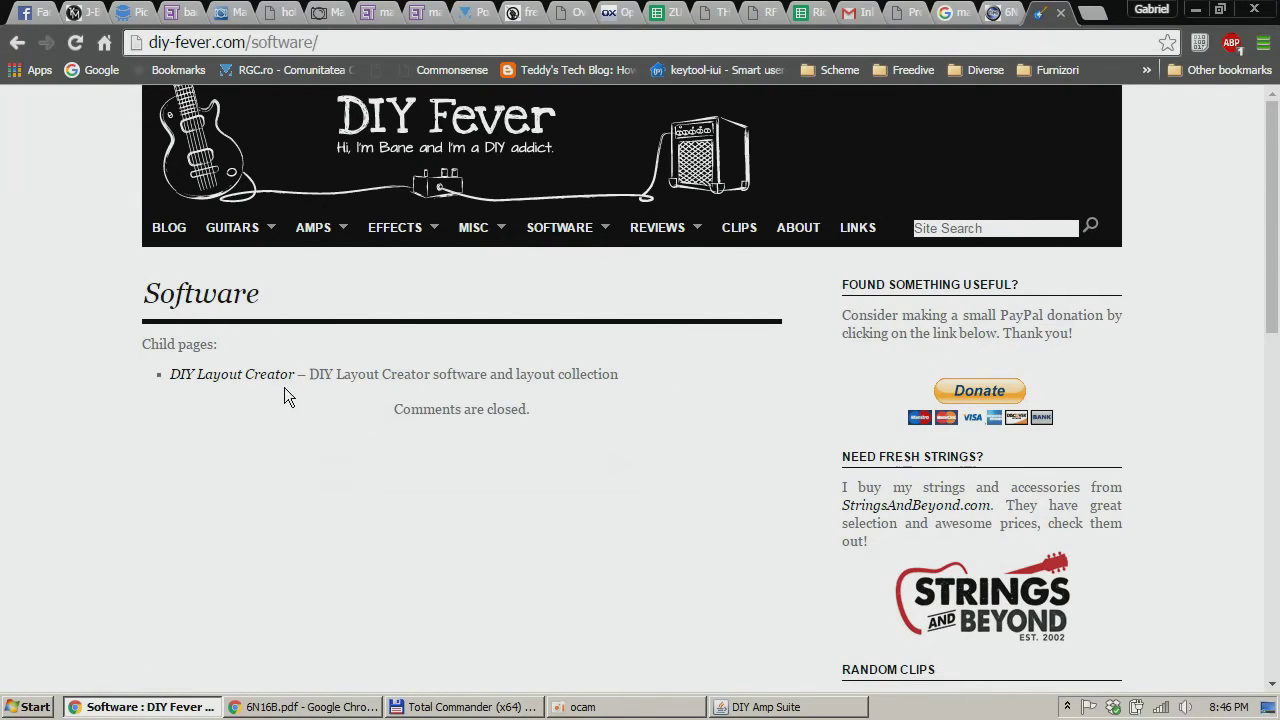
pyautogui.click(1061, 12)
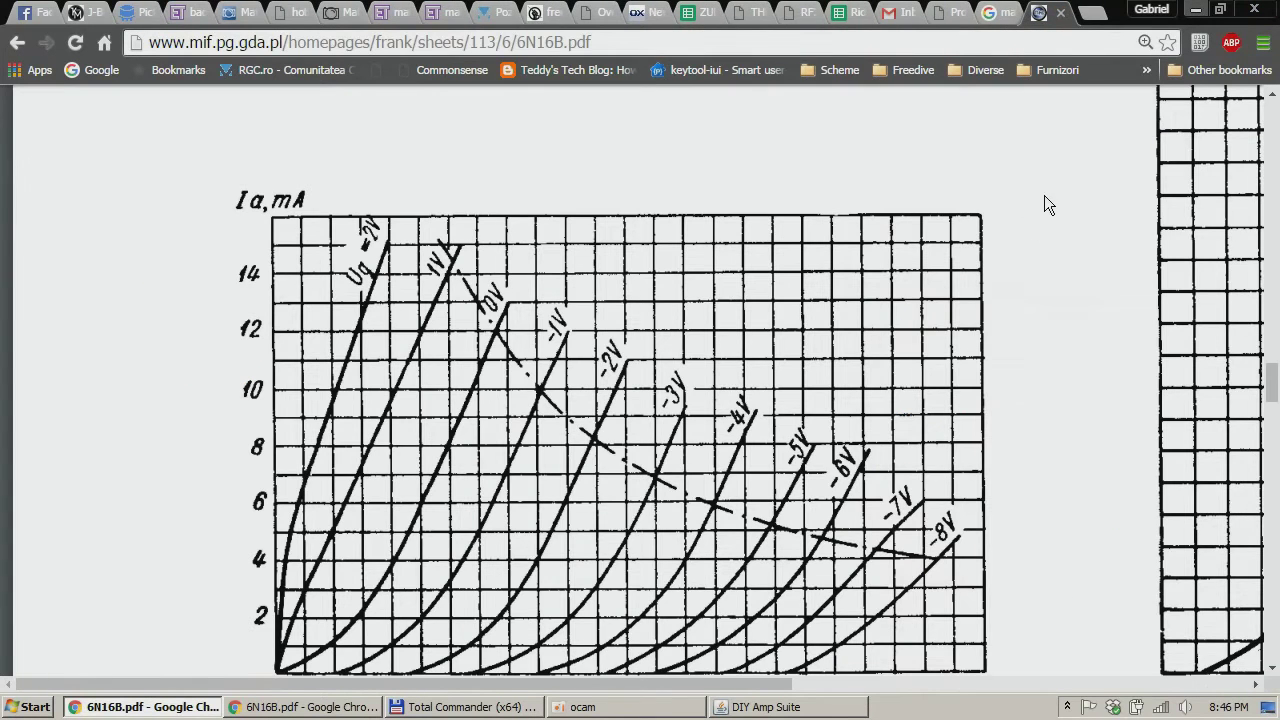
pyautogui.click(1195, 9)
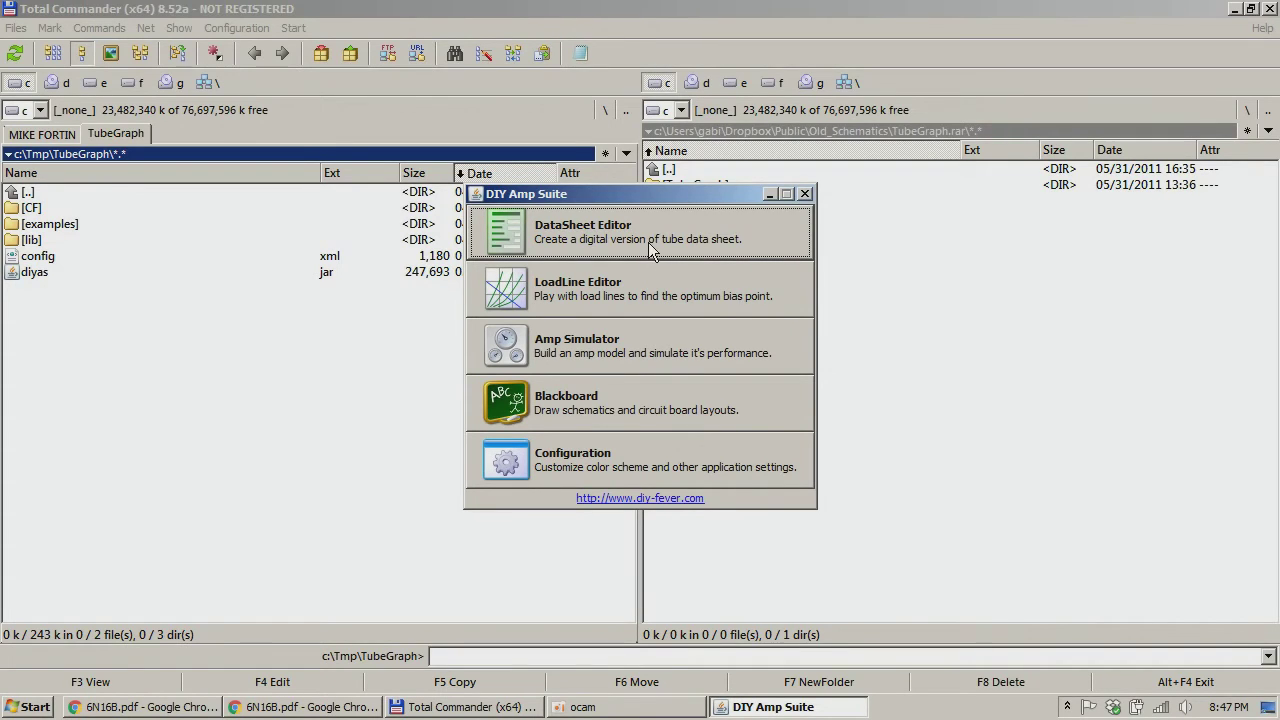
# Step: Start the DataSheet Editor from the launcher and maximize its window
pyautogui.click(629, 225)
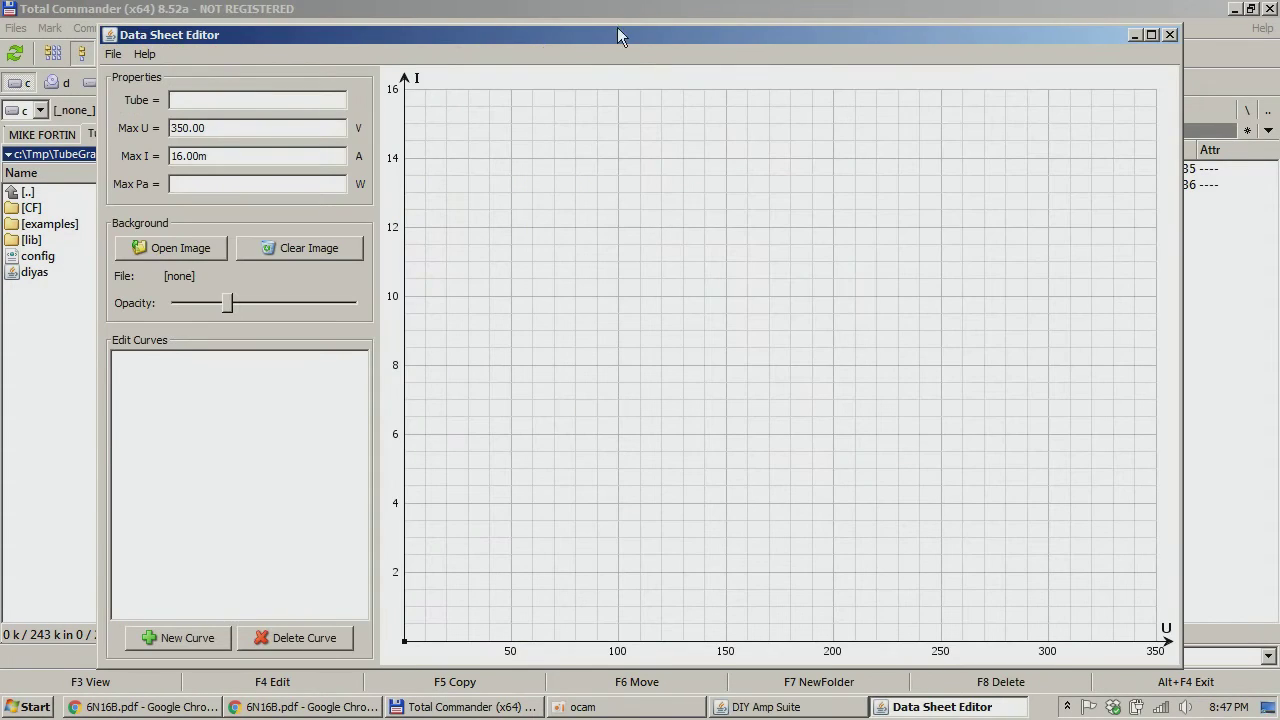
pyautogui.doubleClick(594, 35)
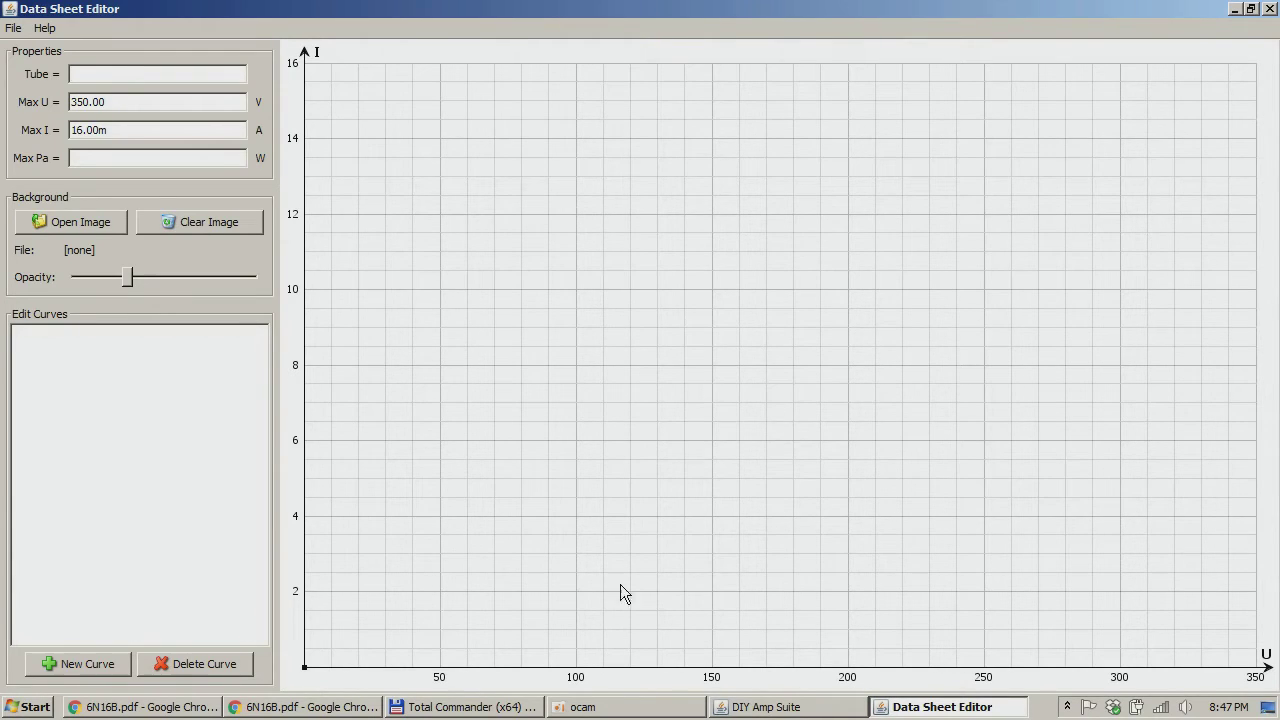
pyautogui.moveTo(322, 710)
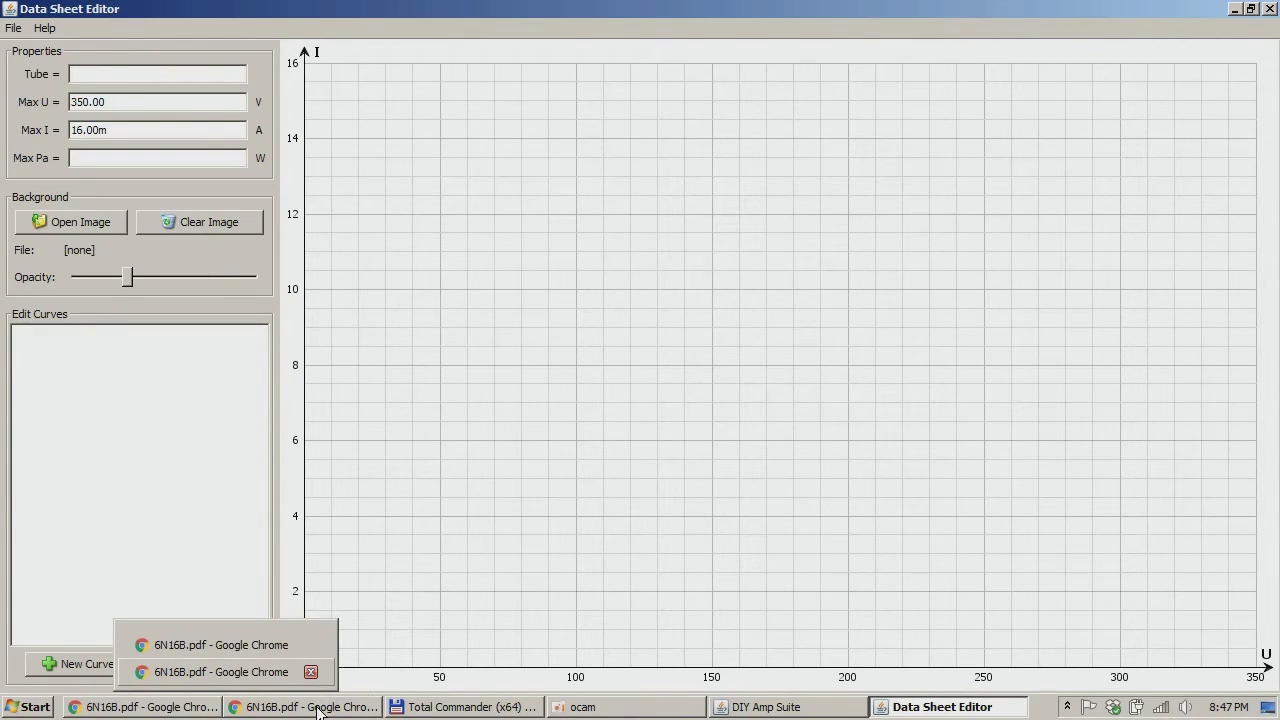
# Step: Review the 6N16B datasheet PDF in Chrome, zoomed out to whole pages
pyautogui.click(220, 672)
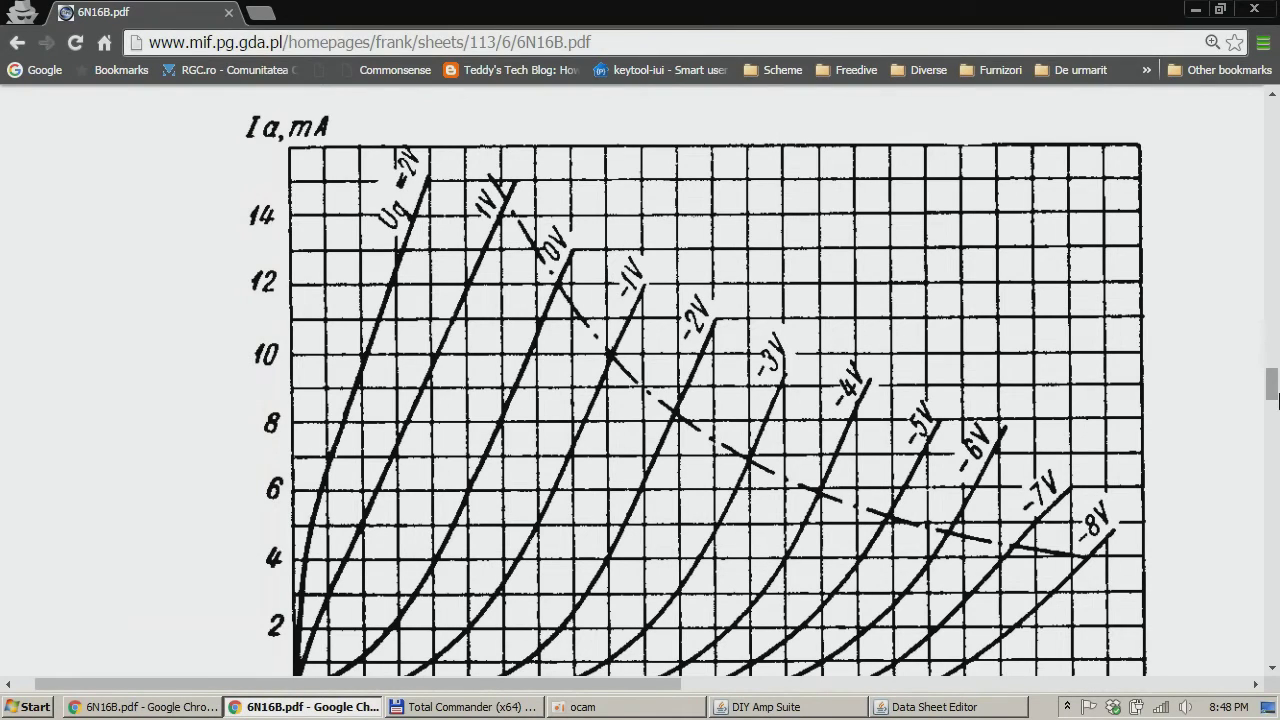
pyautogui.moveTo(1272, 383); pyautogui.dragTo(1274, 272)
pyautogui.scroll(2, 648, 322)
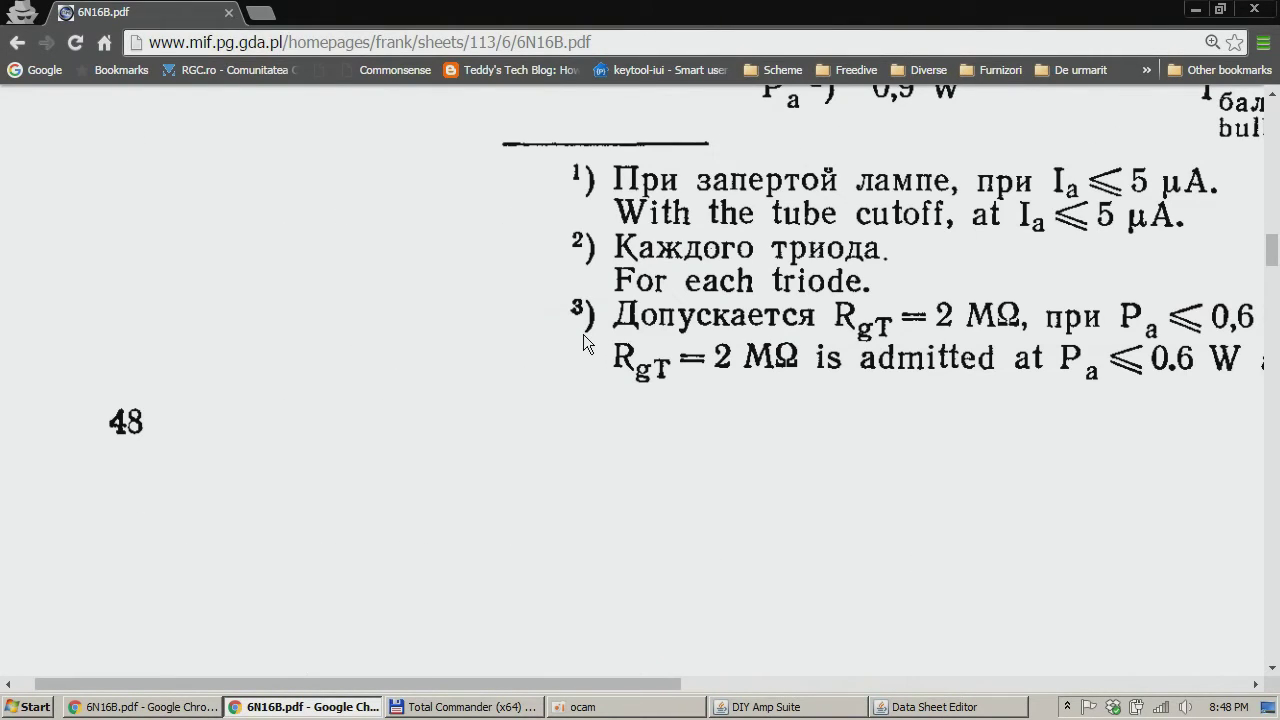
pyautogui.scroll(-3, 1000, 400)
pyautogui.moveTo(1234, 629)
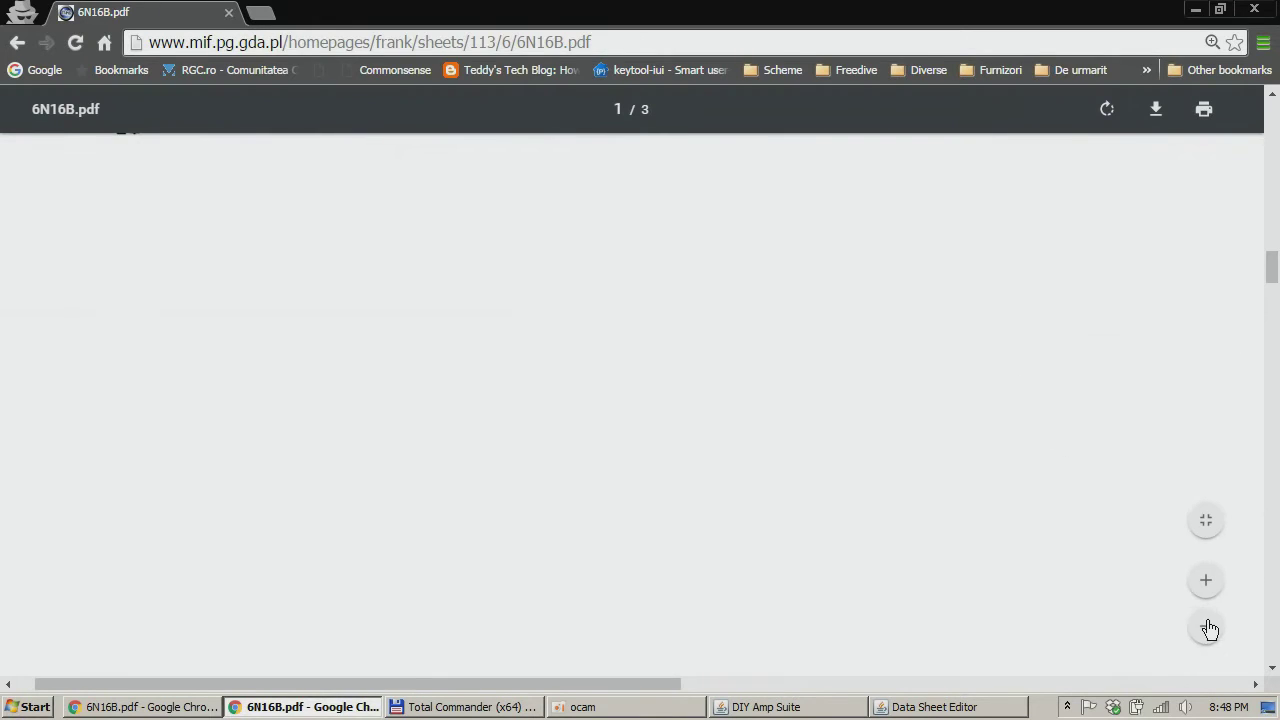
pyautogui.scroll(-2, 1208, 628)
pyautogui.click(1206, 627)
pyautogui.click(1206, 627)
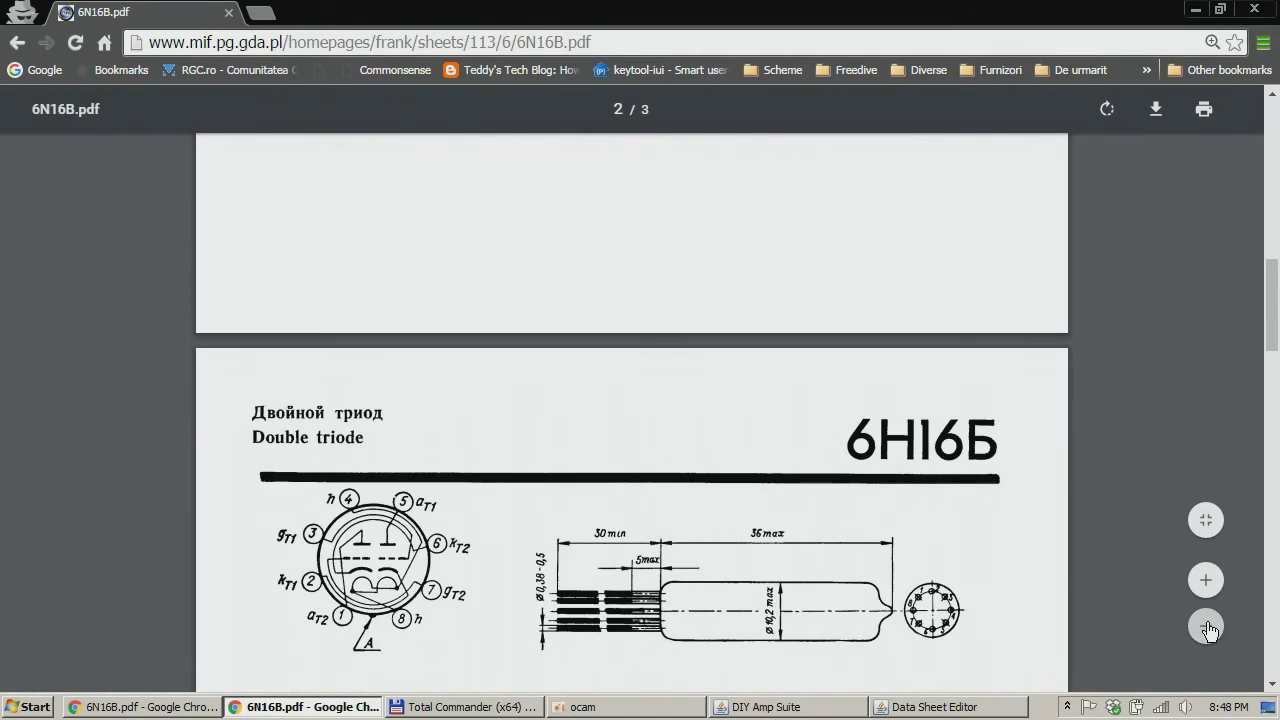
pyautogui.scroll(10, 969, 359)
pyautogui.scroll(-3, 969, 359)
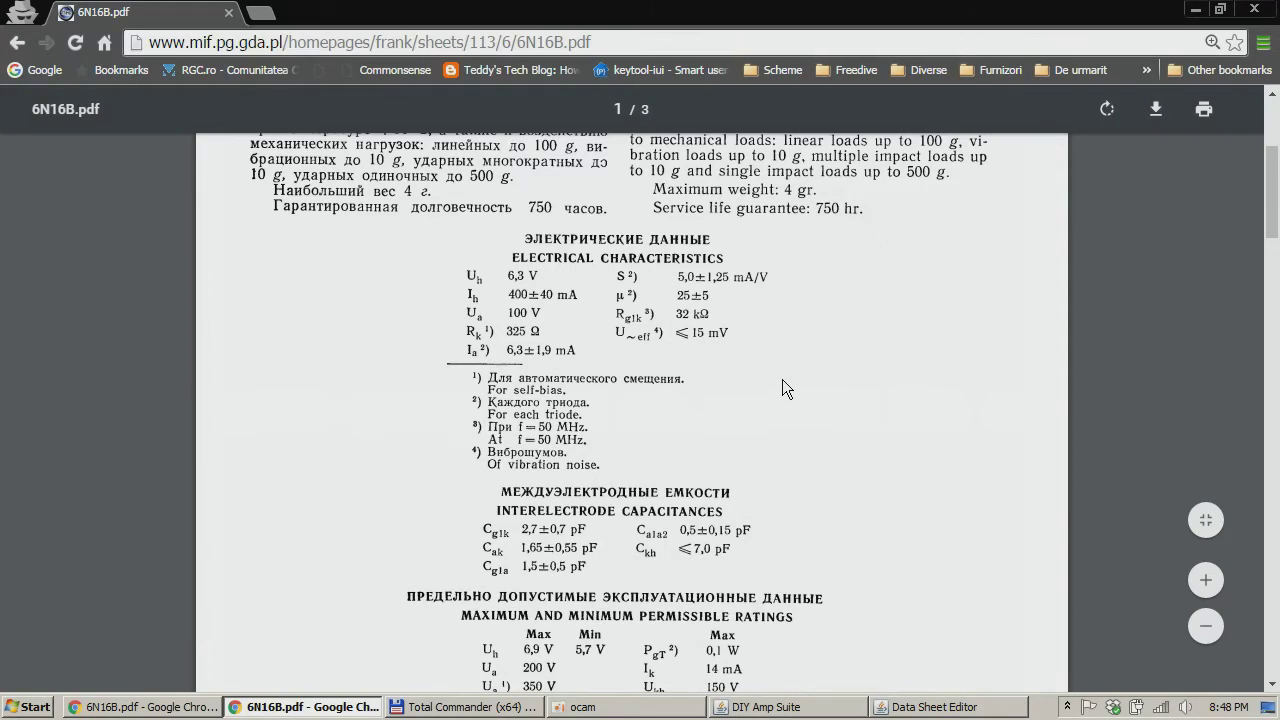
pyautogui.scroll(-1, 783, 371)
pyautogui.scroll(-1, 783, 370)
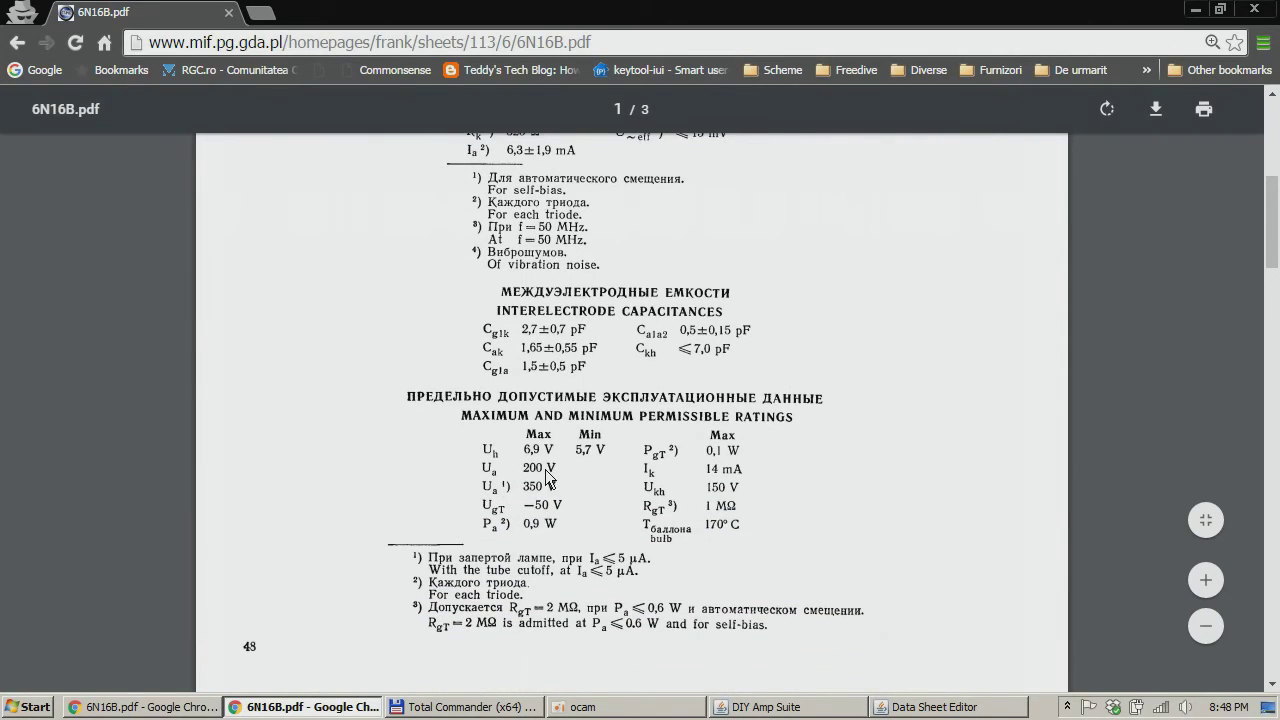
# Step: Change the sheet's Max U from 350 to 200 V
pyautogui.hotkey('alt', 'Tab')
pyautogui.moveTo(132, 97); pyautogui.dragTo(0, 105)
pyautogui.write('200')
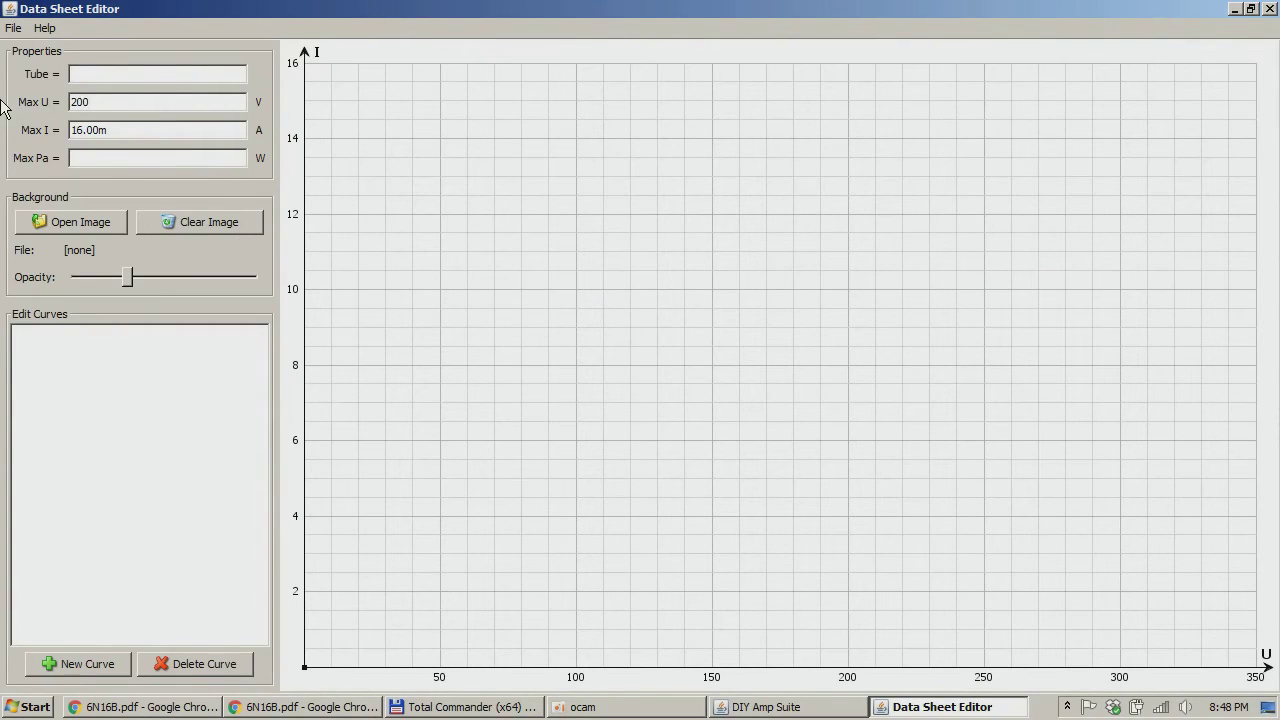
pyautogui.press('Return')
# Step: Check the 6N16B datasheet again for the remaining ratings
pyautogui.hotkey('alt', 'Tab')
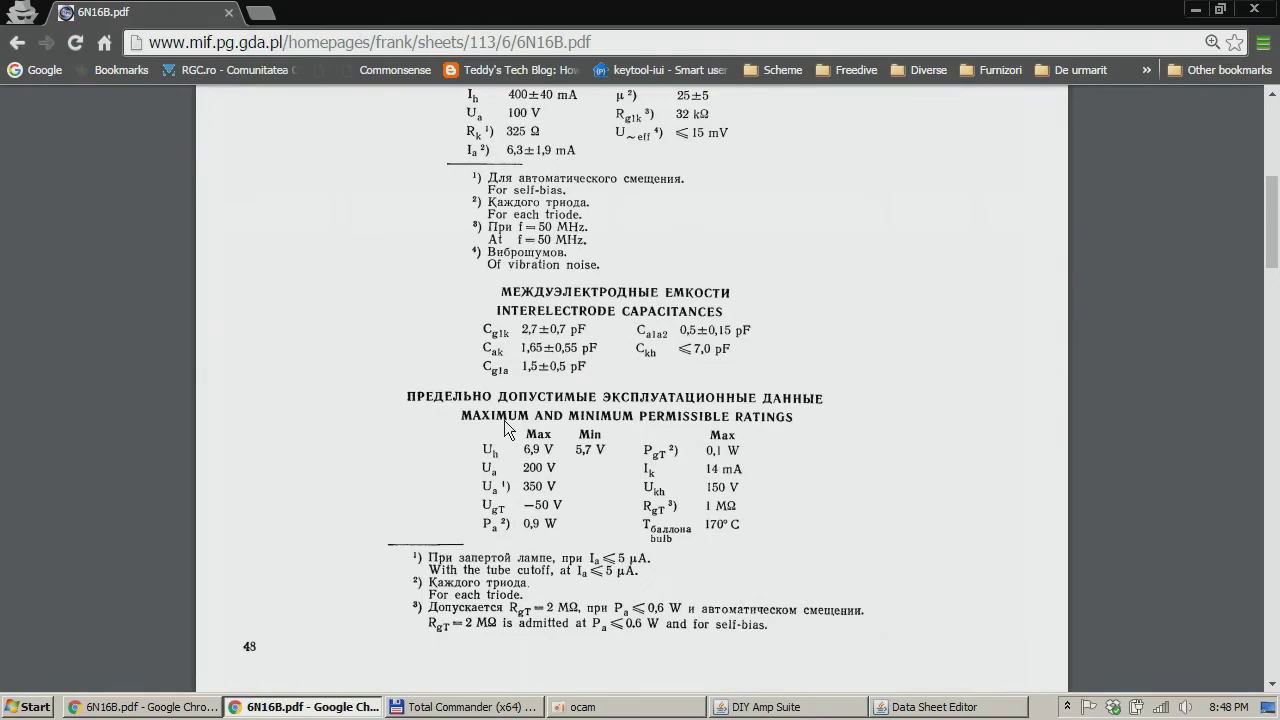
pyautogui.scroll(2, 625, 293)
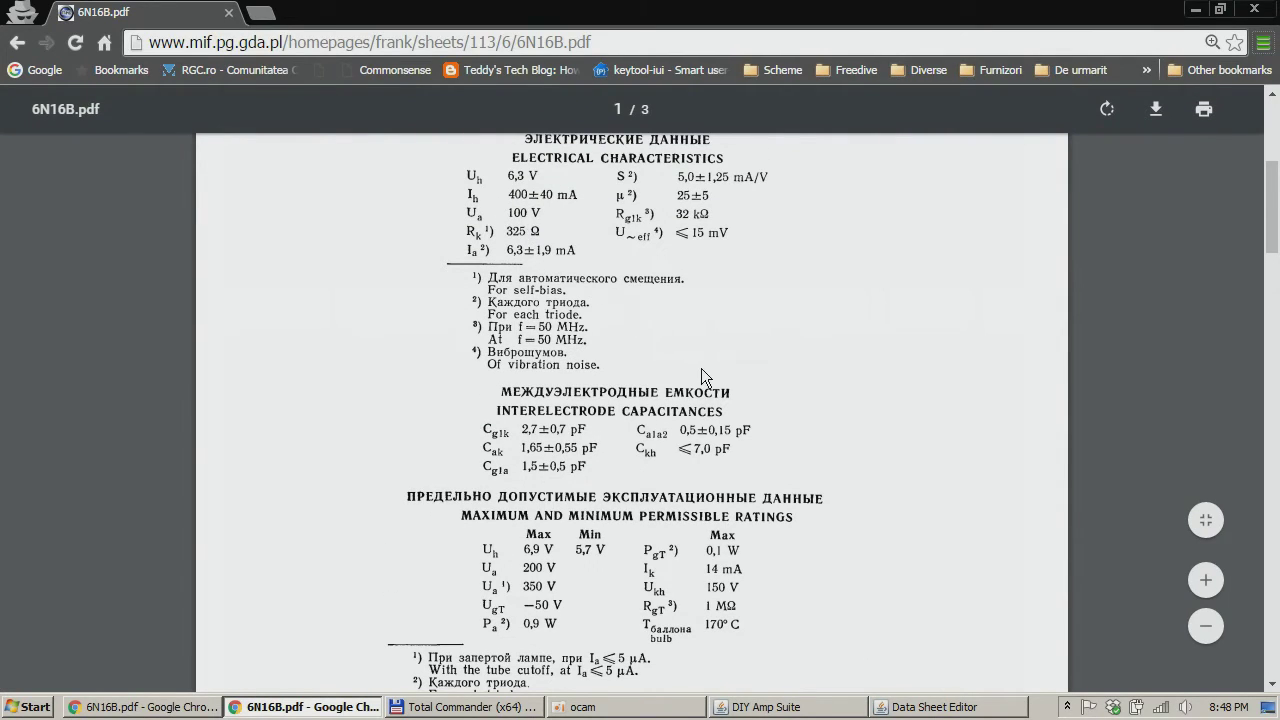
pyautogui.hotkey('alt', 'Tab')
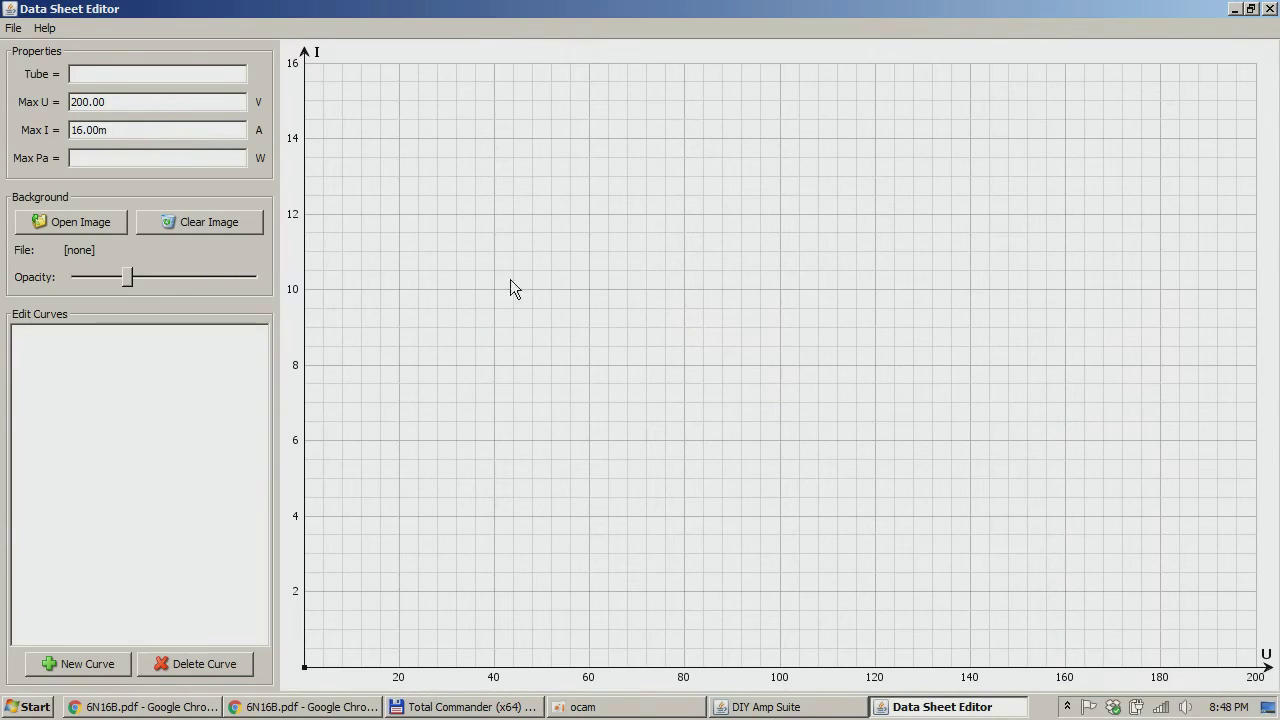
pyautogui.hotkey('alt', 'Tab')
pyautogui.scroll(-10, 557, 358)
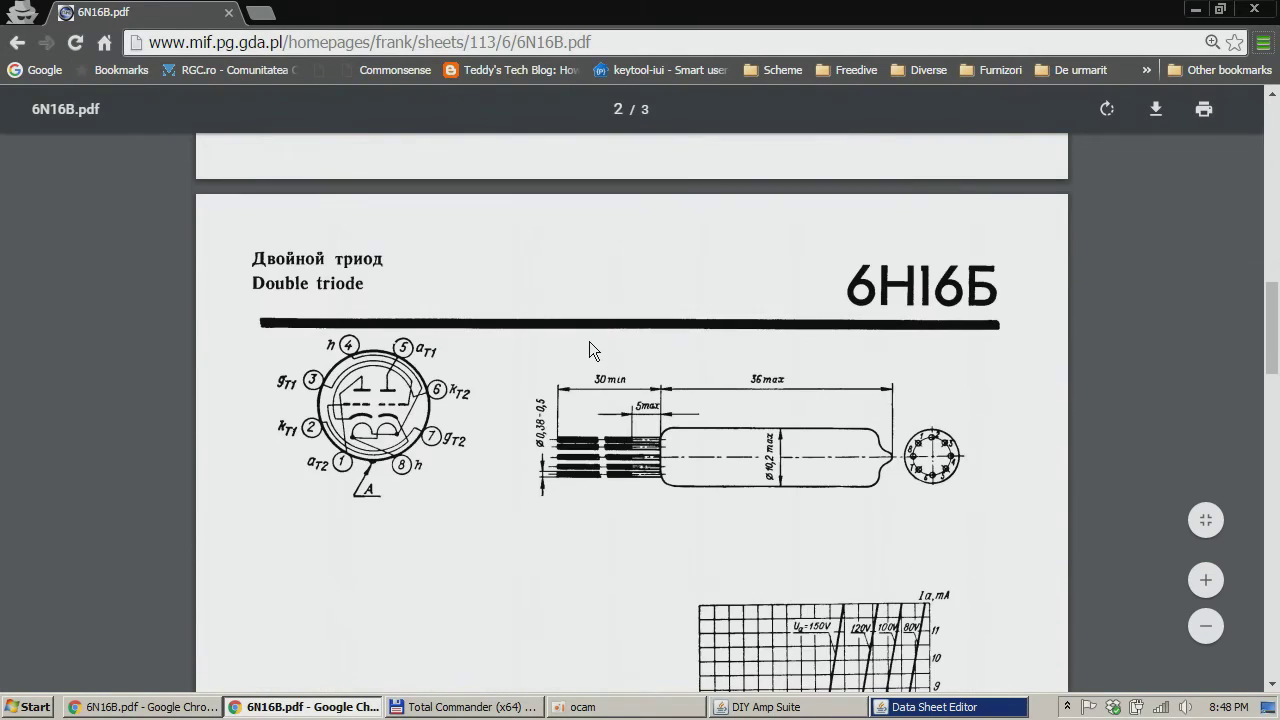
pyautogui.scroll(-6, 589, 341)
pyautogui.scroll(2, 590, 343)
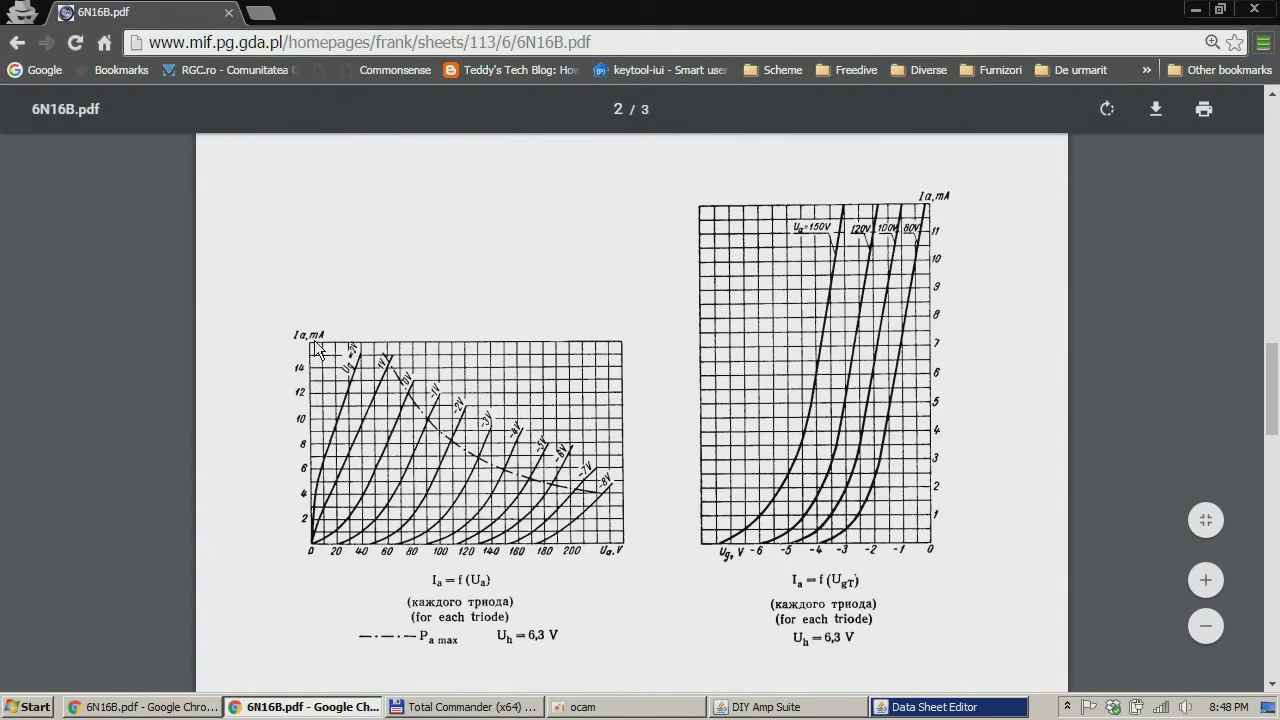
pyautogui.hotkey('alt', 'Tab')
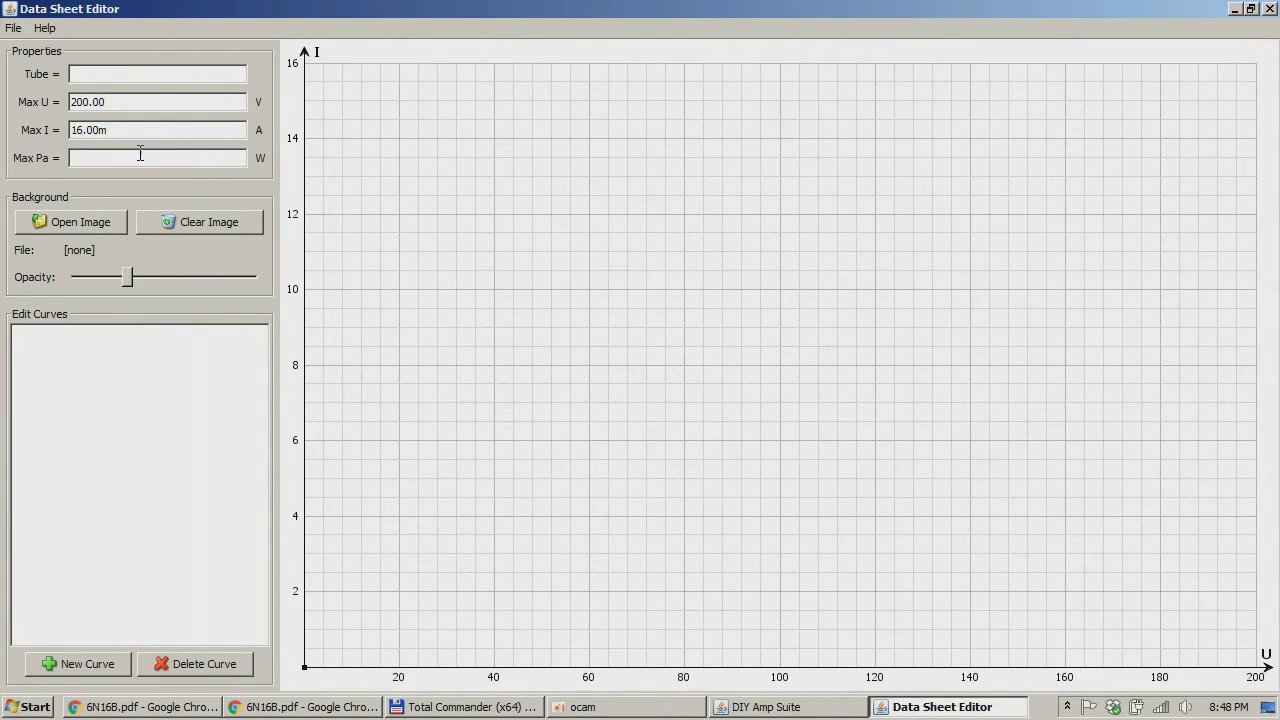
pyautogui.hotkey('alt', 'Tab')
pyautogui.scroll(10, 490, 305)
pyautogui.scroll(-8, 628, 370)
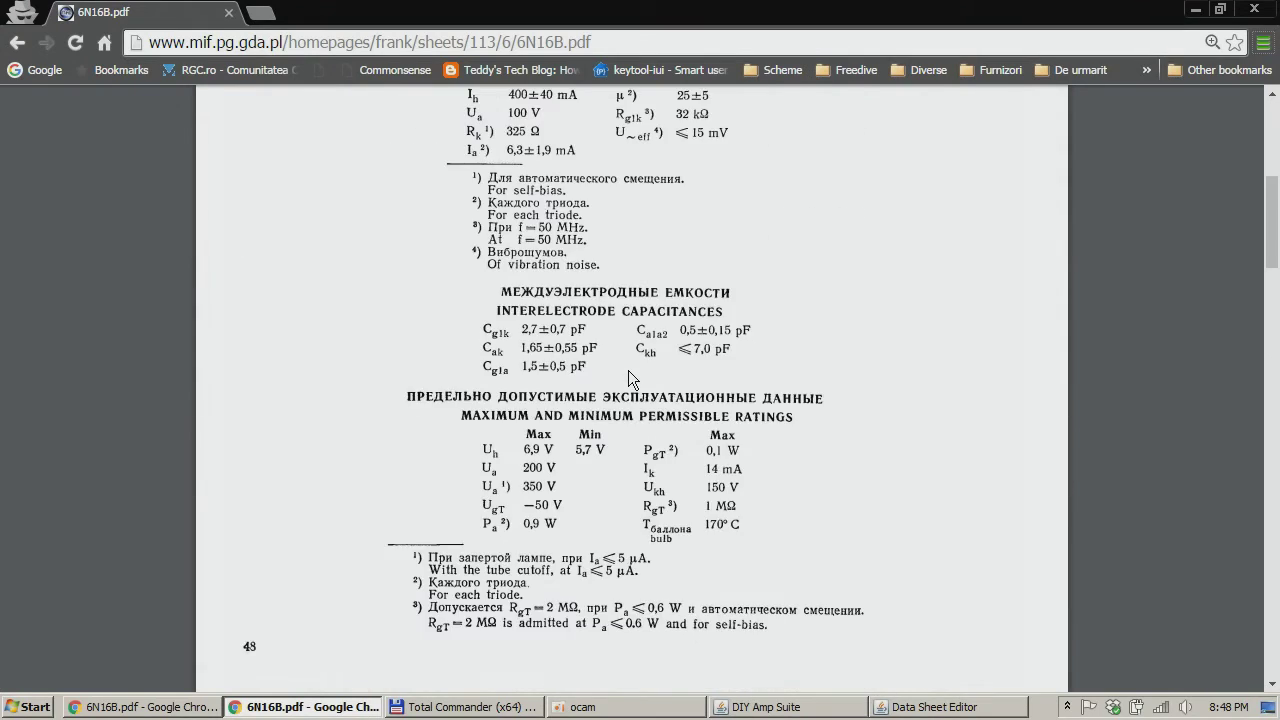
pyautogui.scroll(3, 628, 370)
pyautogui.scroll(-3, 628, 370)
pyautogui.hotkey('alt', 'Tab')
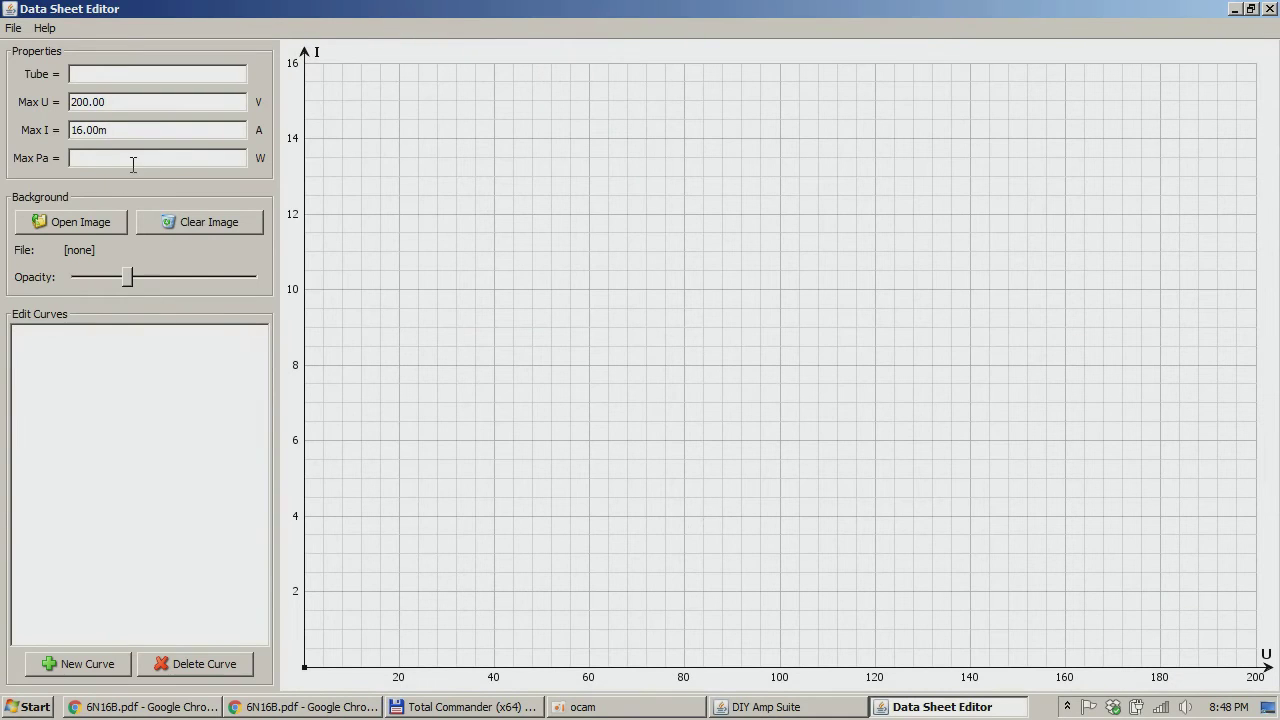
# Step: Set Max Pa to 1 W and name the tube 6N16B
pyautogui.click(133, 164)
pyautogui.write('1')
pyautogui.press('Tab')
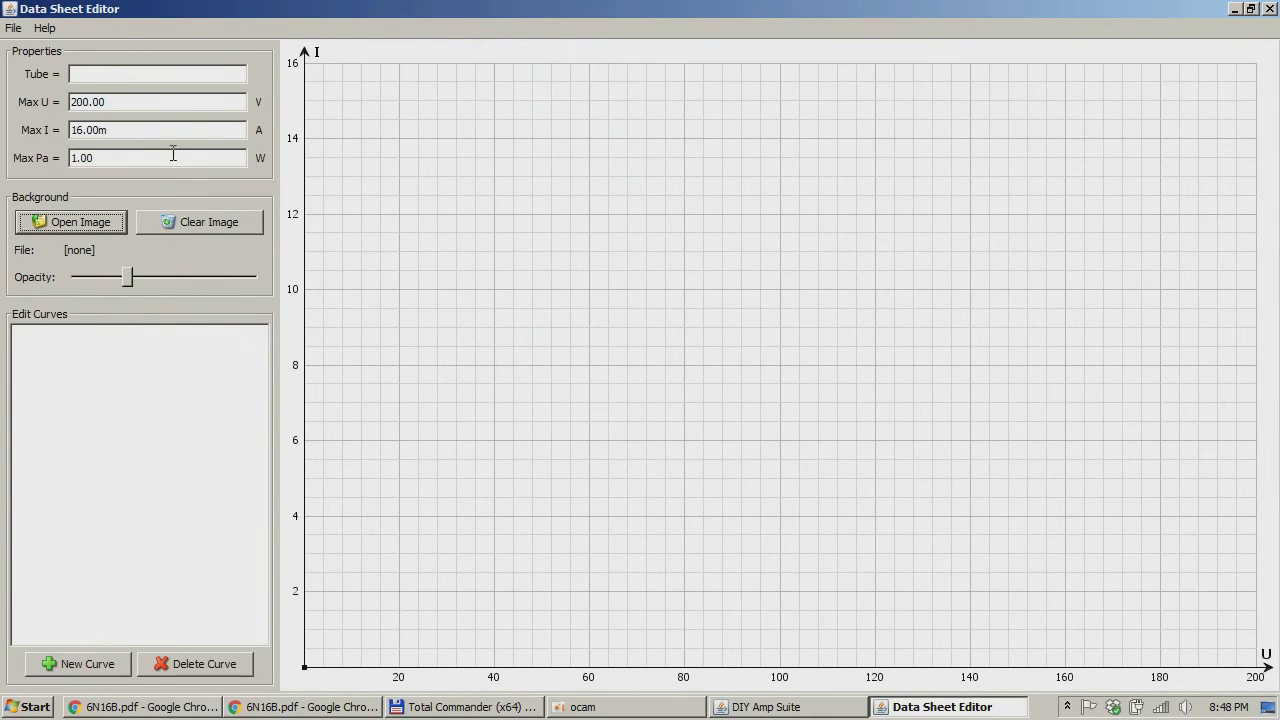
pyautogui.click(113, 74)
pyautogui.write('6')
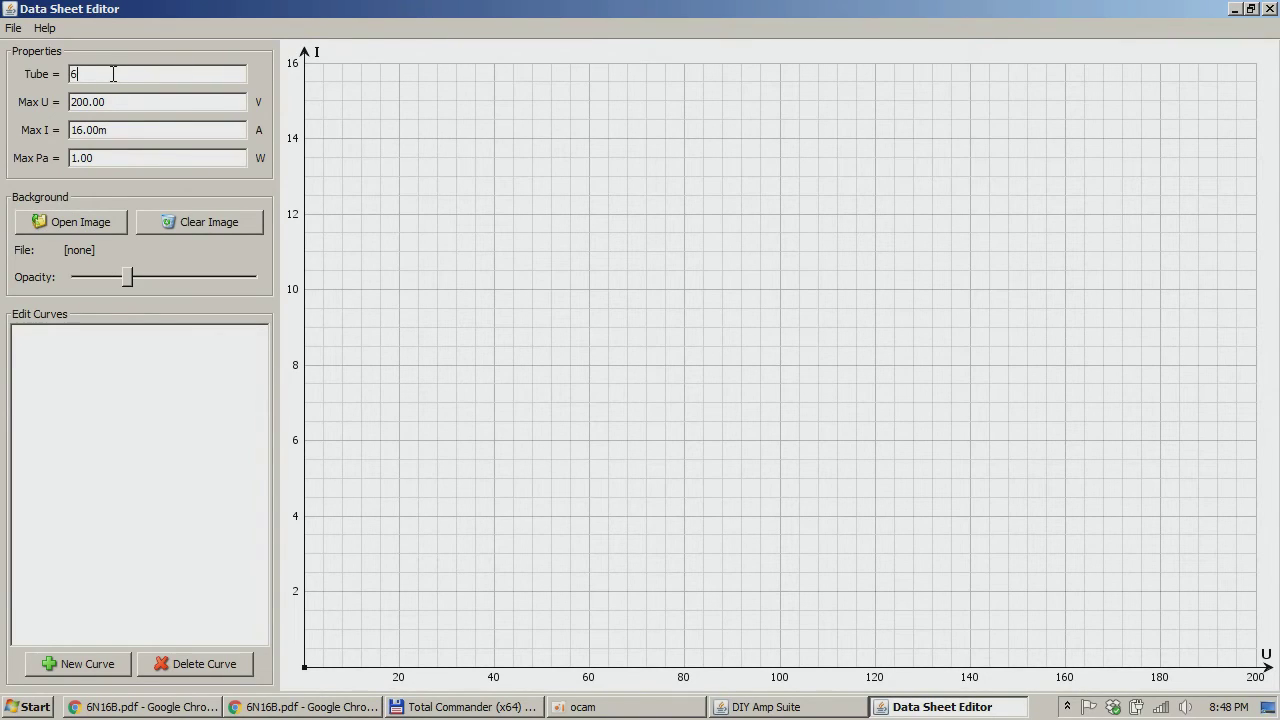
pyautogui.write('n')
pyautogui.press('BackSpace')
pyautogui.write('N16B')
# Step: Zoom the 6N16B datasheet in on the Ia versus Ua plate-curve graph
pyautogui.click(279, 708)
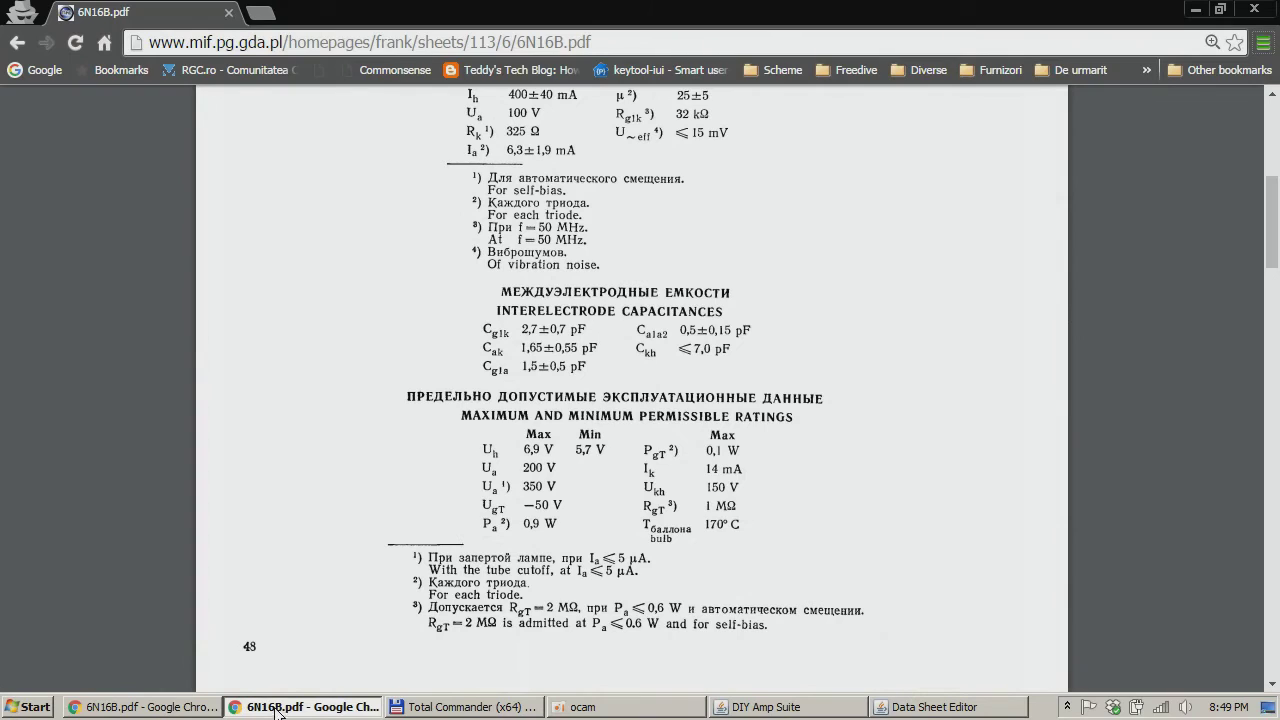
pyautogui.scroll(10, 751, 390)
pyautogui.scroll(-20, 751, 390)
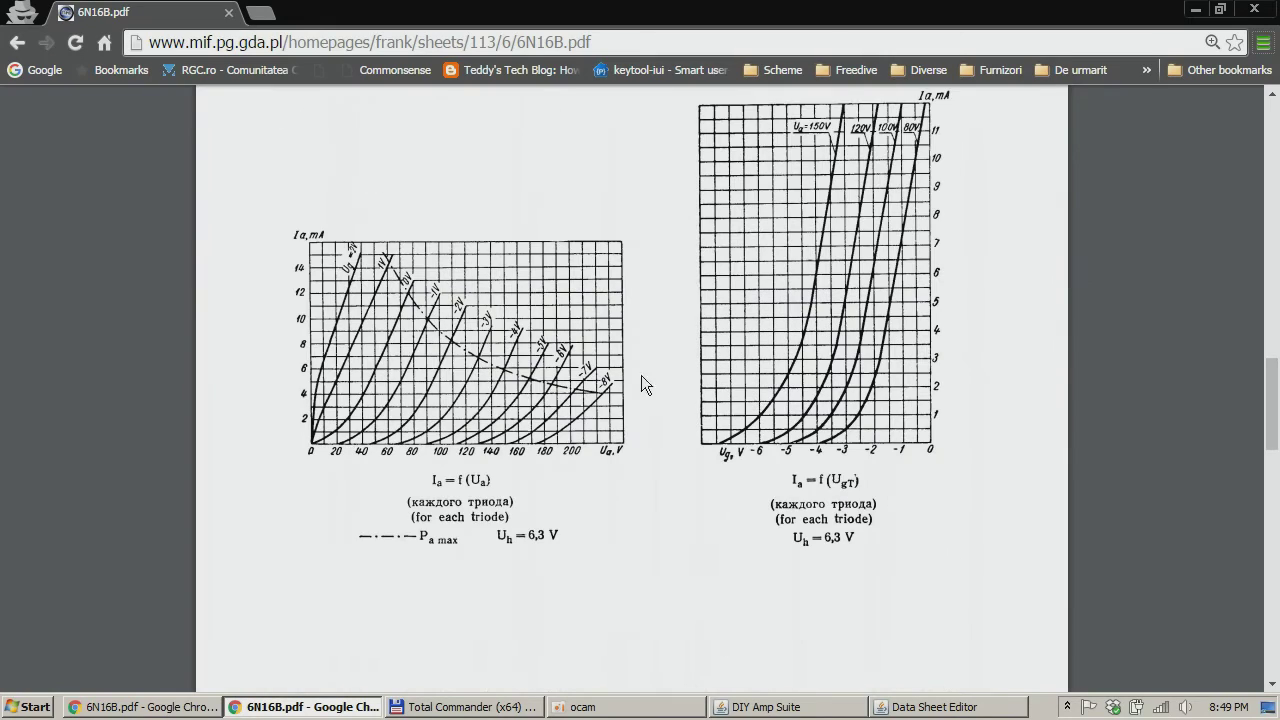
pyautogui.click(1206, 580)
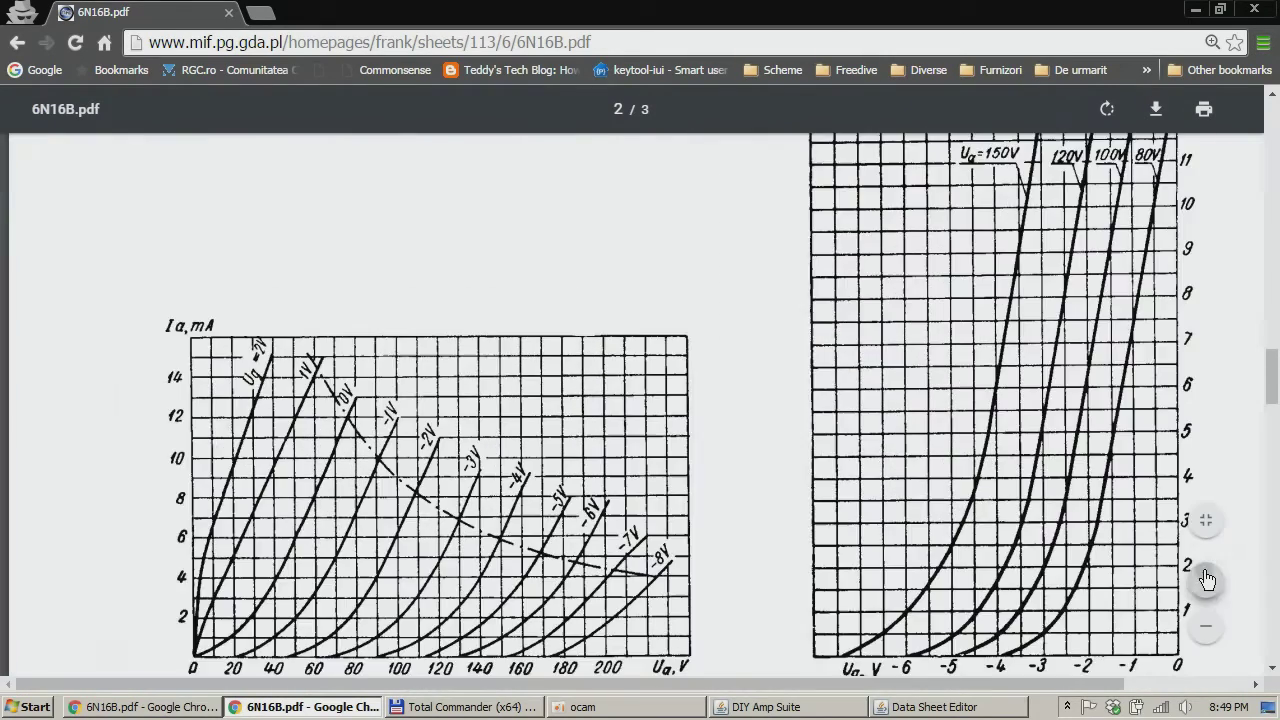
pyautogui.click(1206, 580)
pyautogui.scroll(-2, 1274, 380)
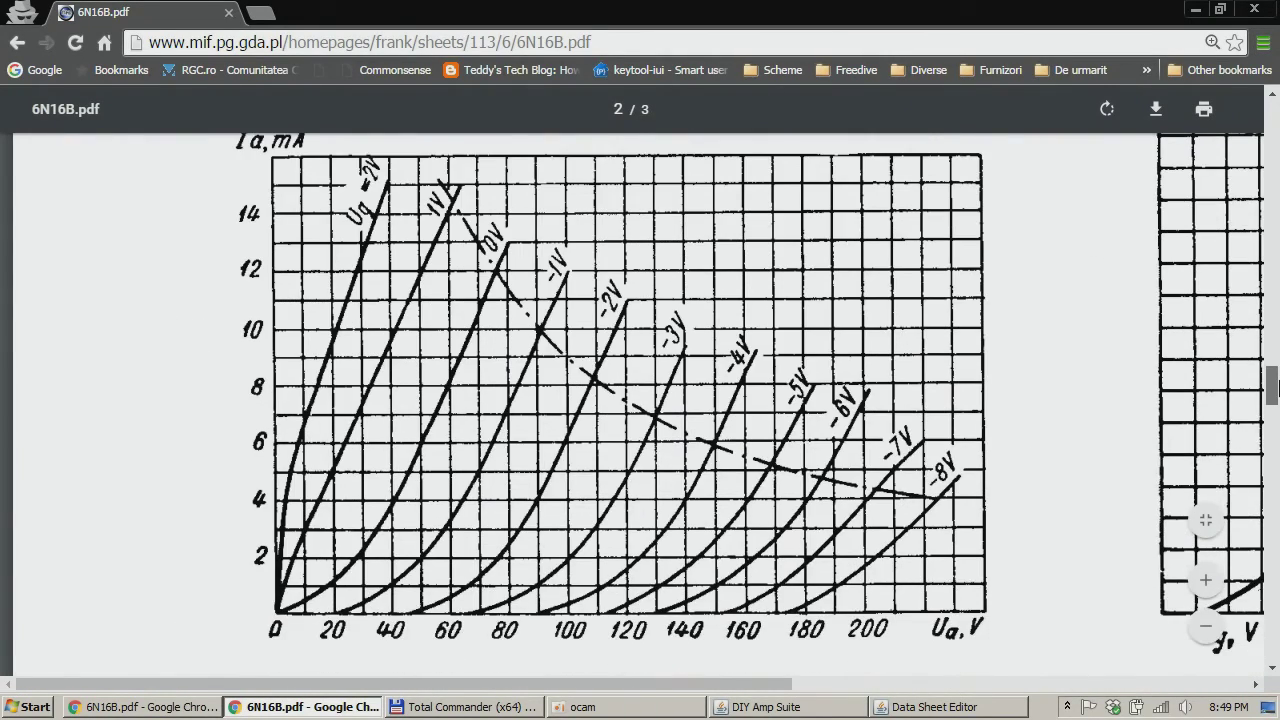
pyautogui.click(1216, 578)
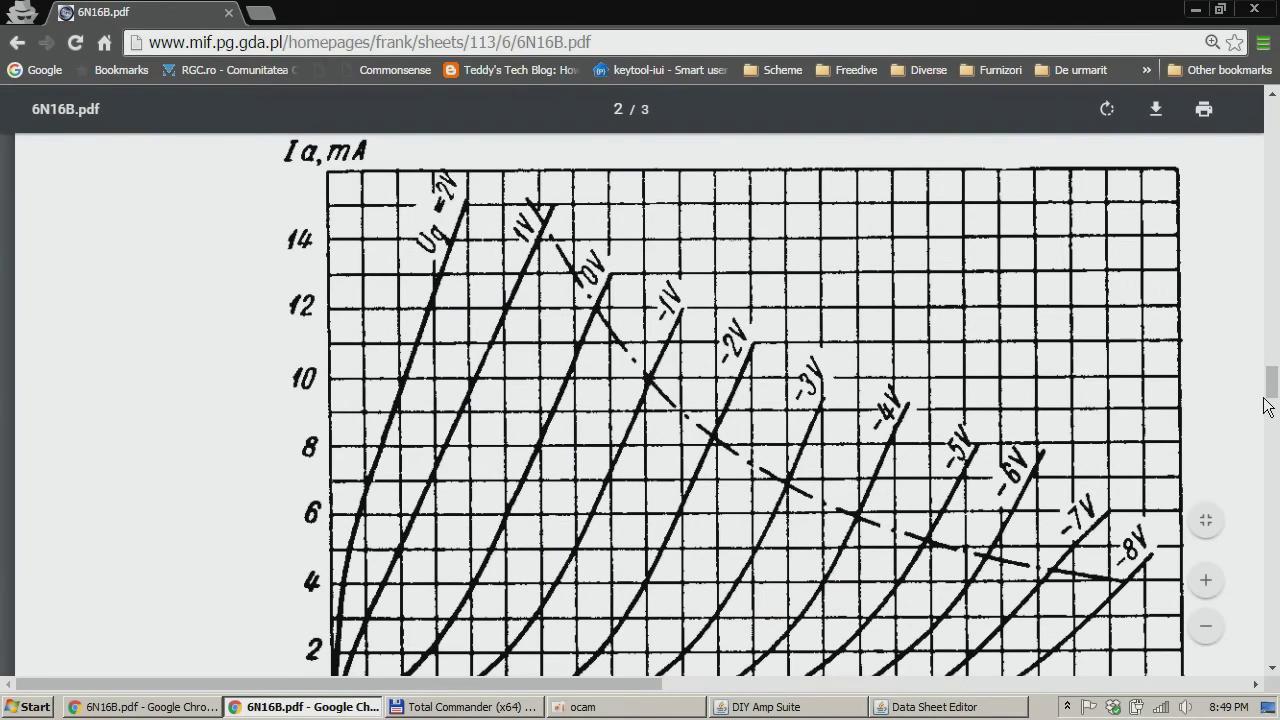
pyautogui.click(1206, 626)
pyautogui.moveTo(1274, 384); pyautogui.dragTo(1274, 390)
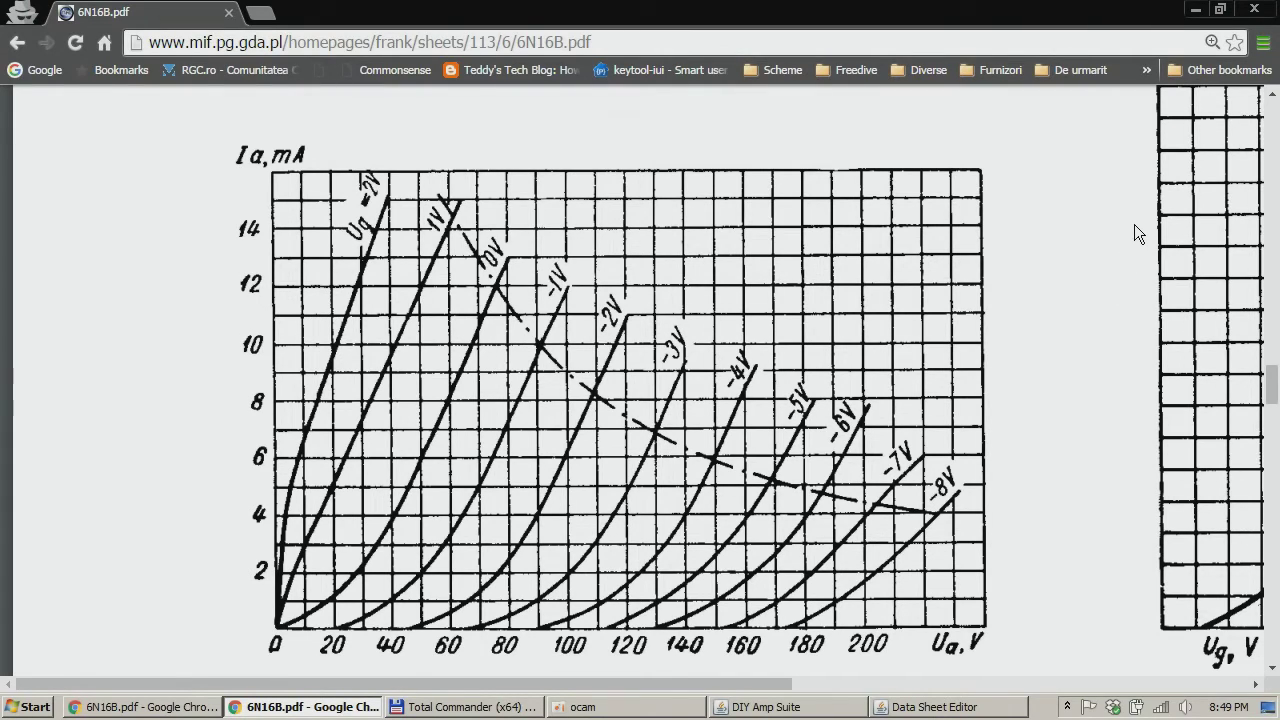
# Step: Enter mspaint in the Run dialog to launch Paint
pyautogui.press('super+r')
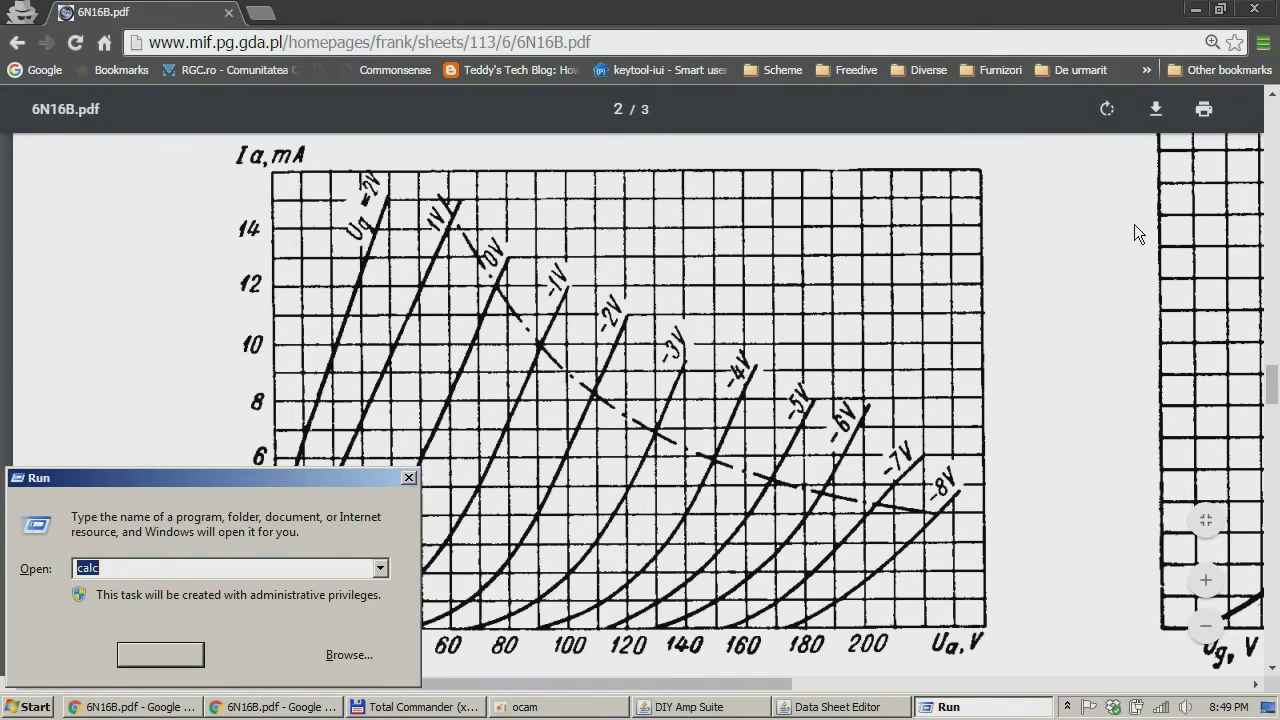
pyautogui.write('mspint')
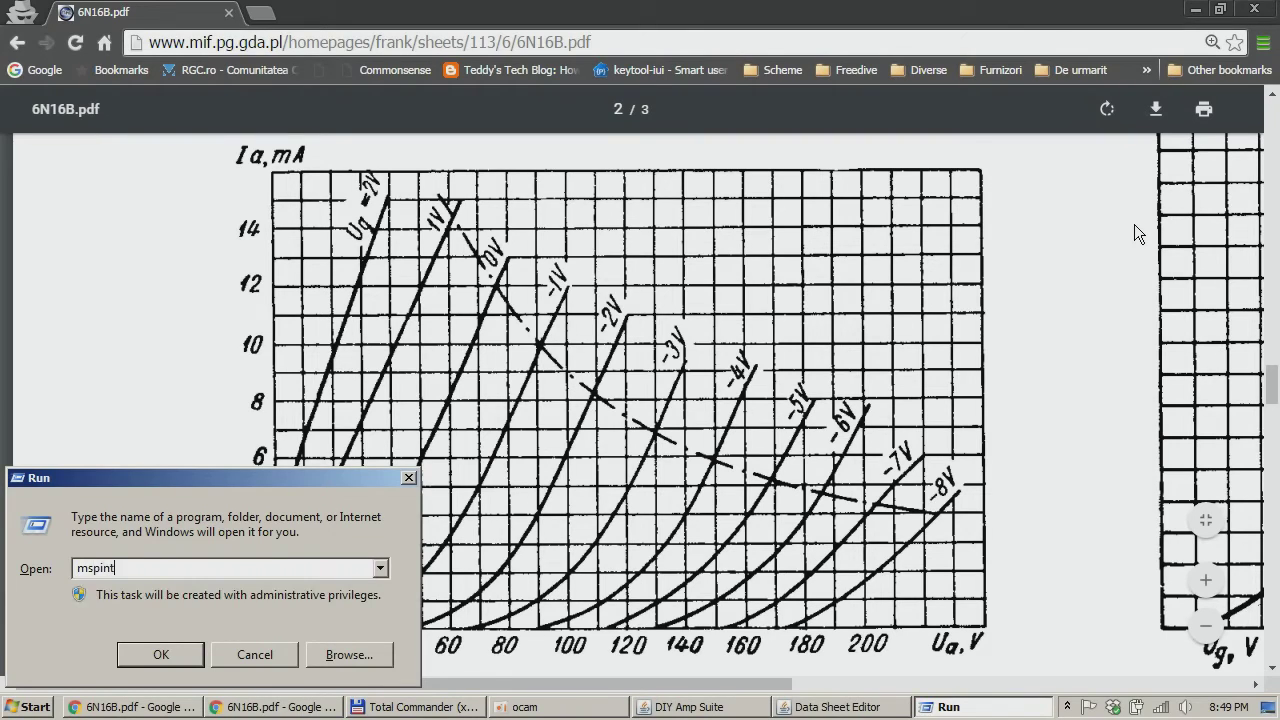
pyautogui.press('Return')
pyautogui.press('Return')
pyautogui.write('mspaint')
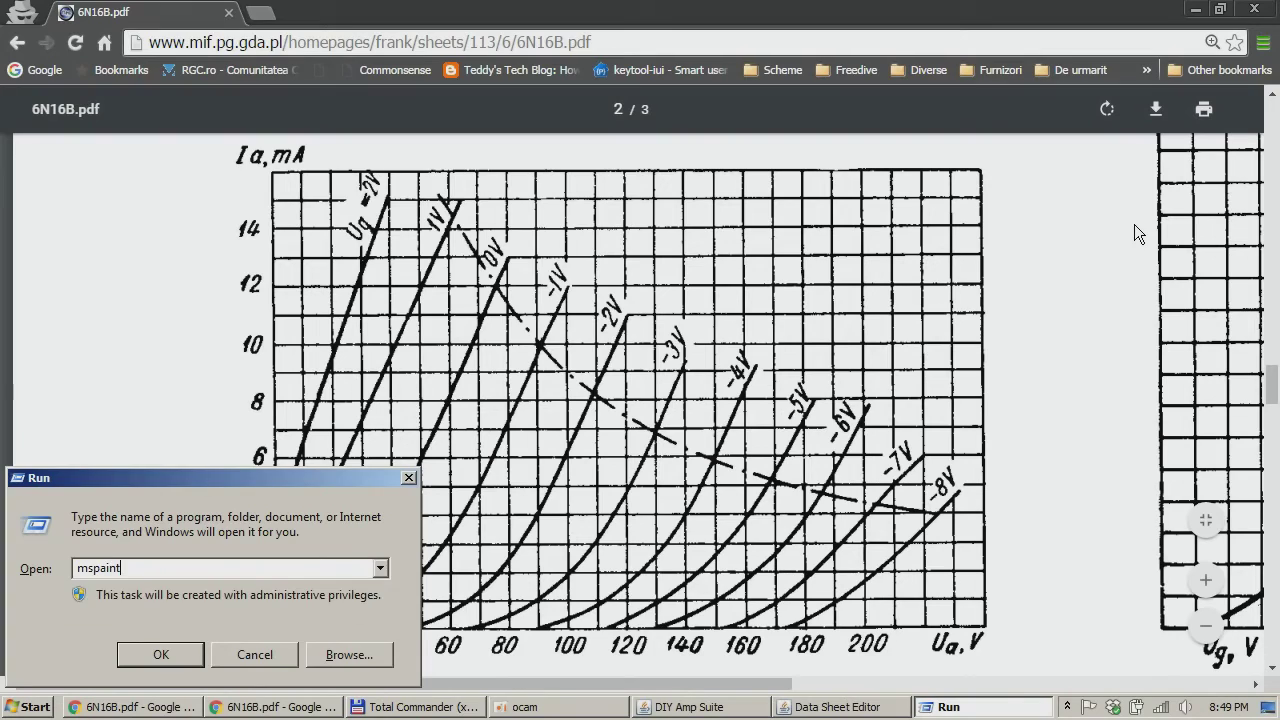
# Step: Paste the screenshot into Paint and crop it to the Ia versus Ua graph
pyautogui.press('Return')
pyautogui.hotkey('ctrl', 'v')
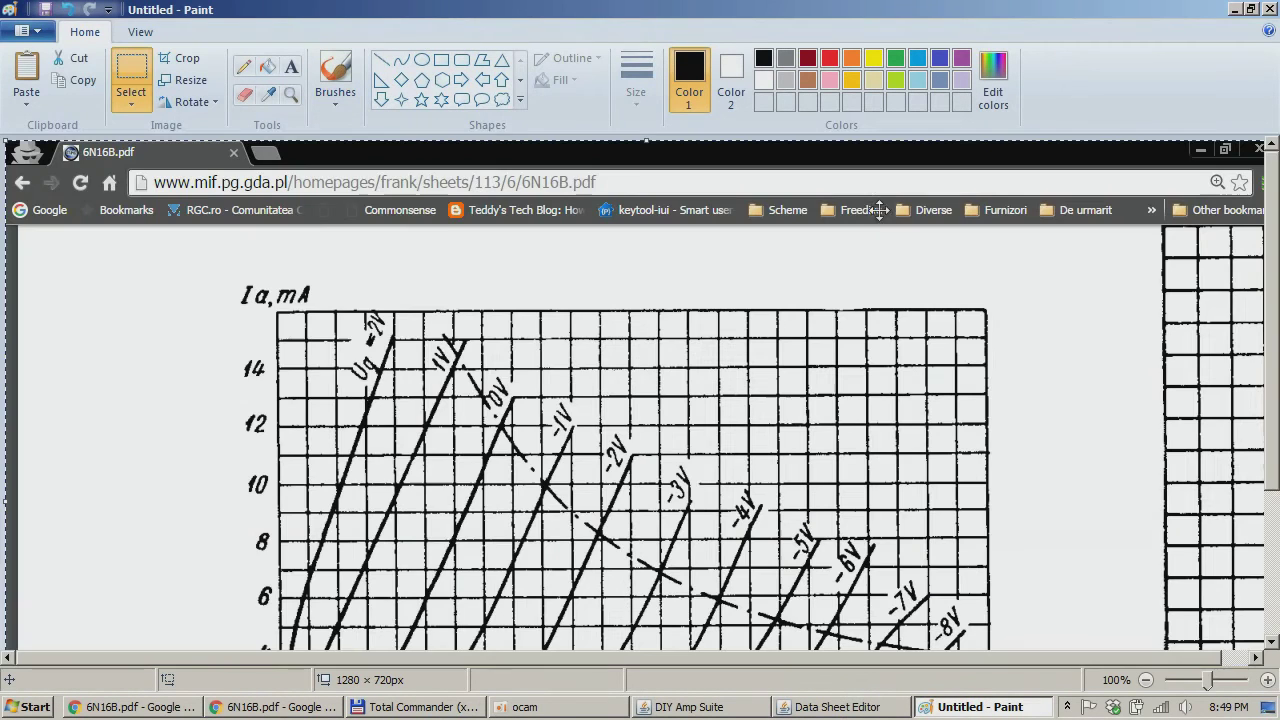
pyautogui.scroll(-3, 824, 292)
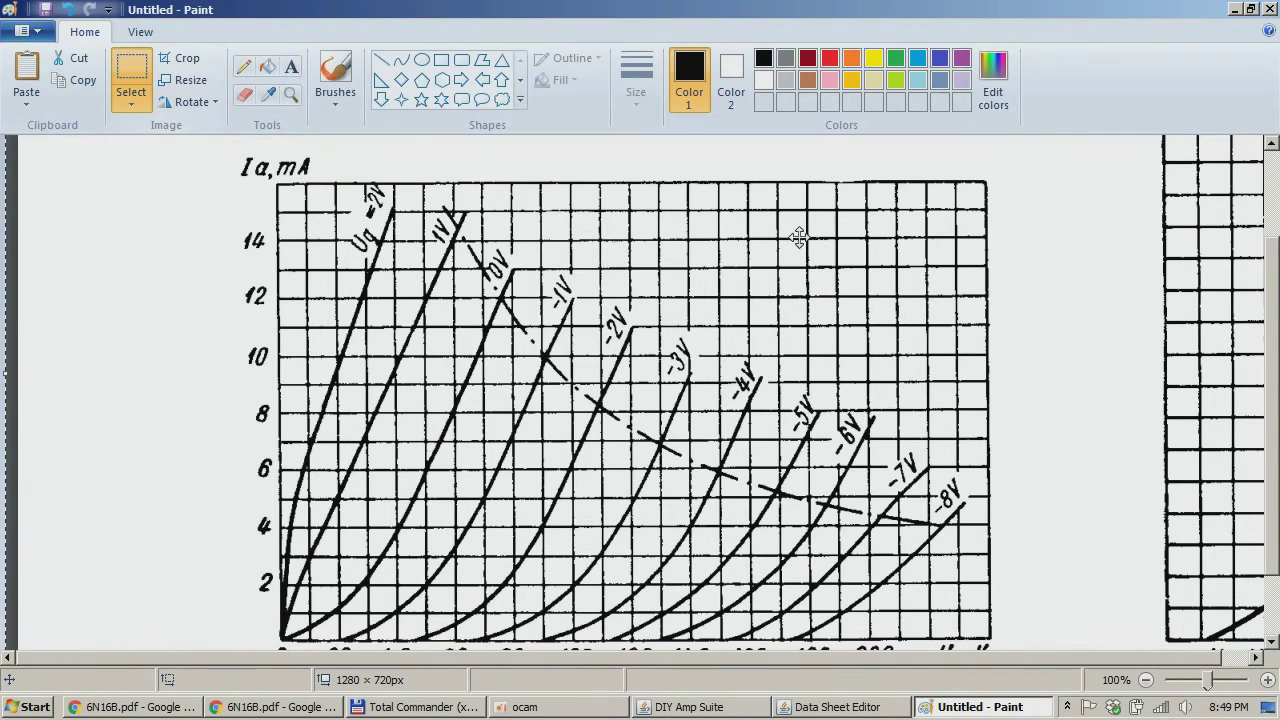
pyautogui.click(1146, 679)
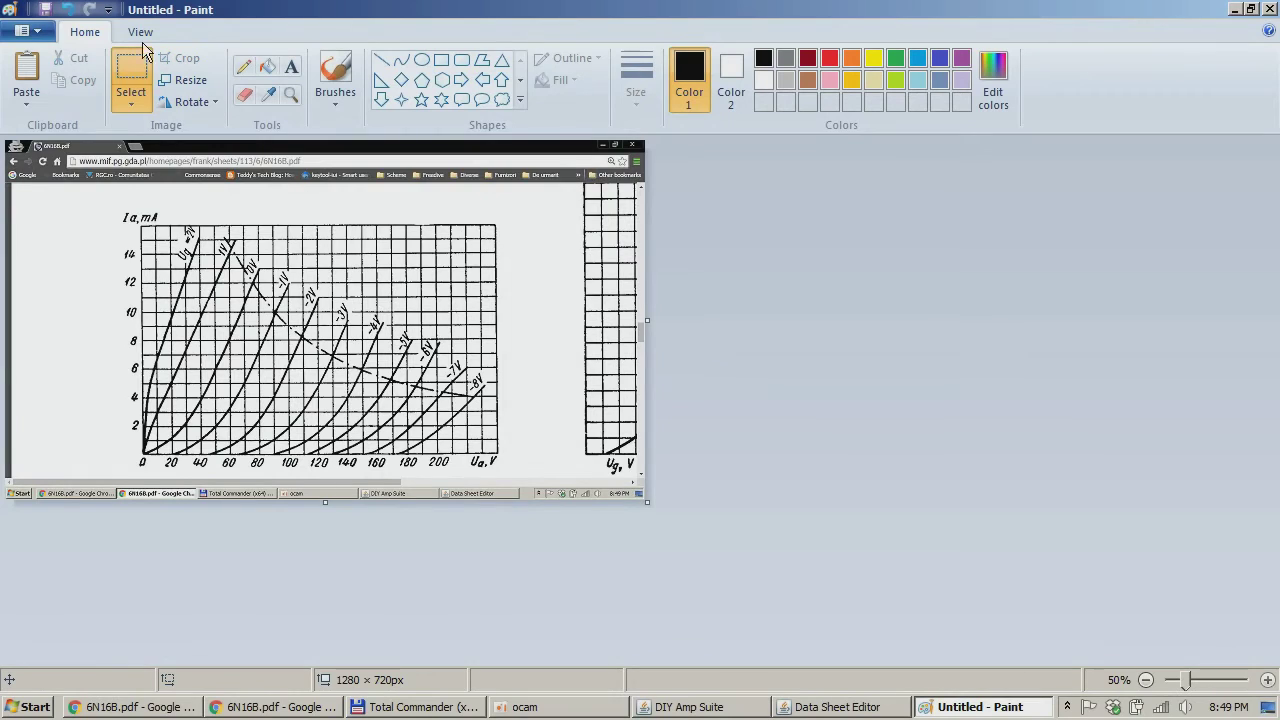
pyautogui.click(128, 74)
pyautogui.moveTo(124, 225); pyautogui.dragTo(499, 468)
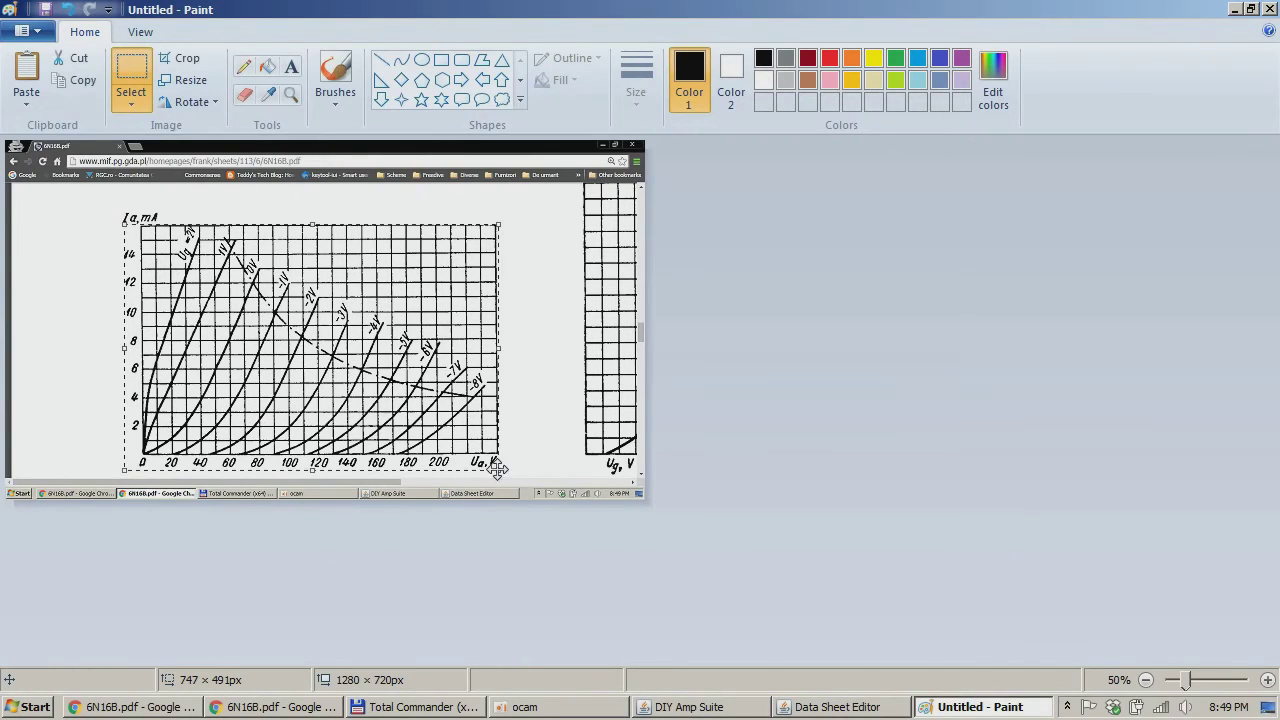
pyautogui.click(176, 60)
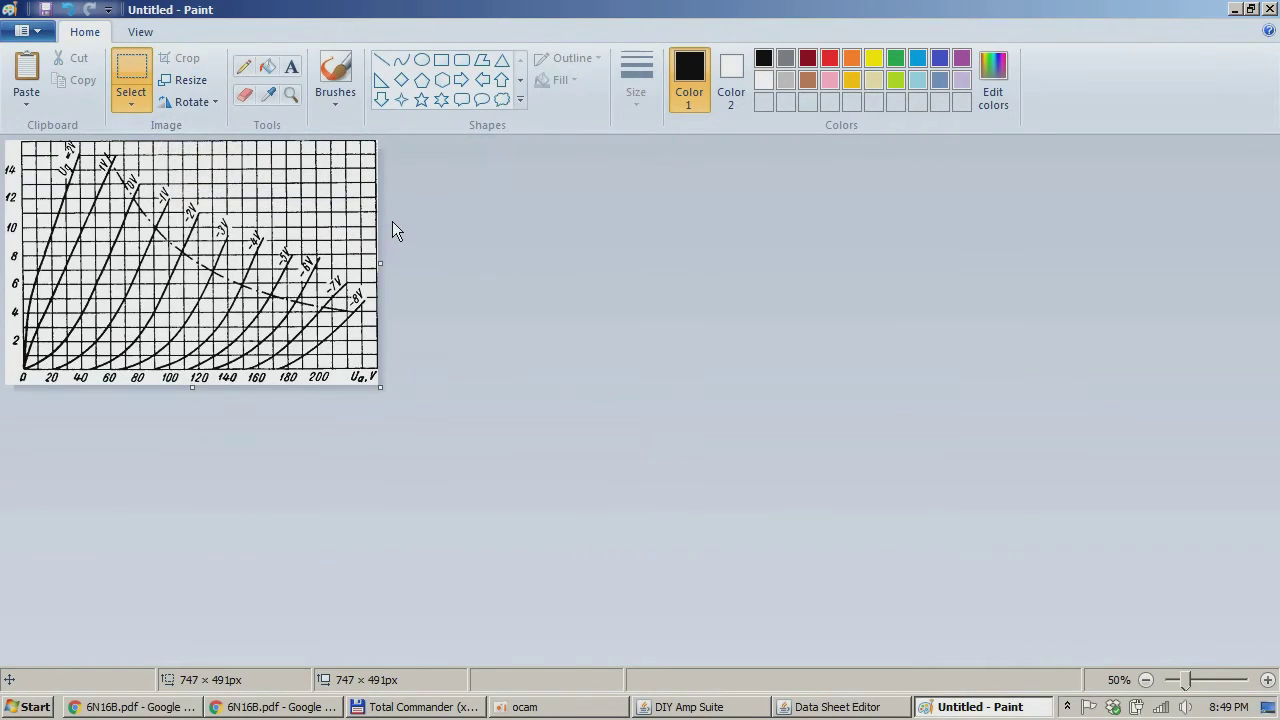
# Step: Save the cropped image as 6N16B_DS
pyautogui.hotkey('ctrl', 's')
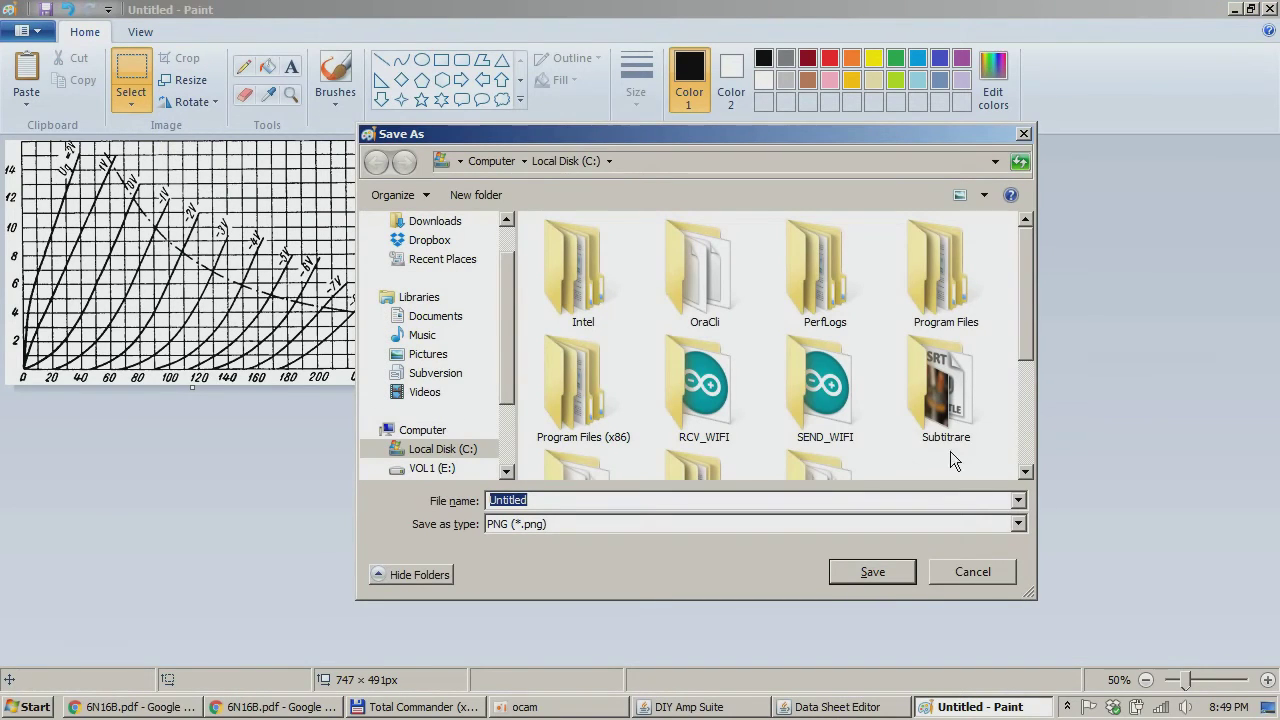
pyautogui.write('6')
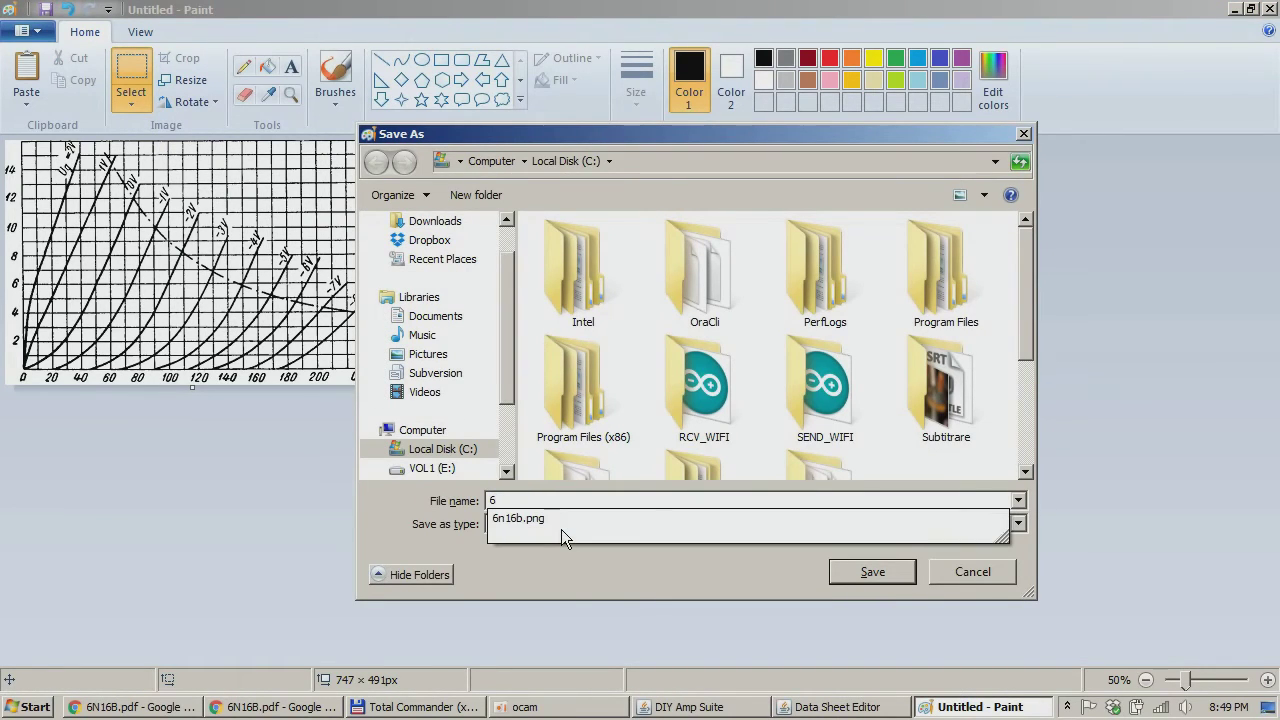
pyautogui.write('N16B_DS')
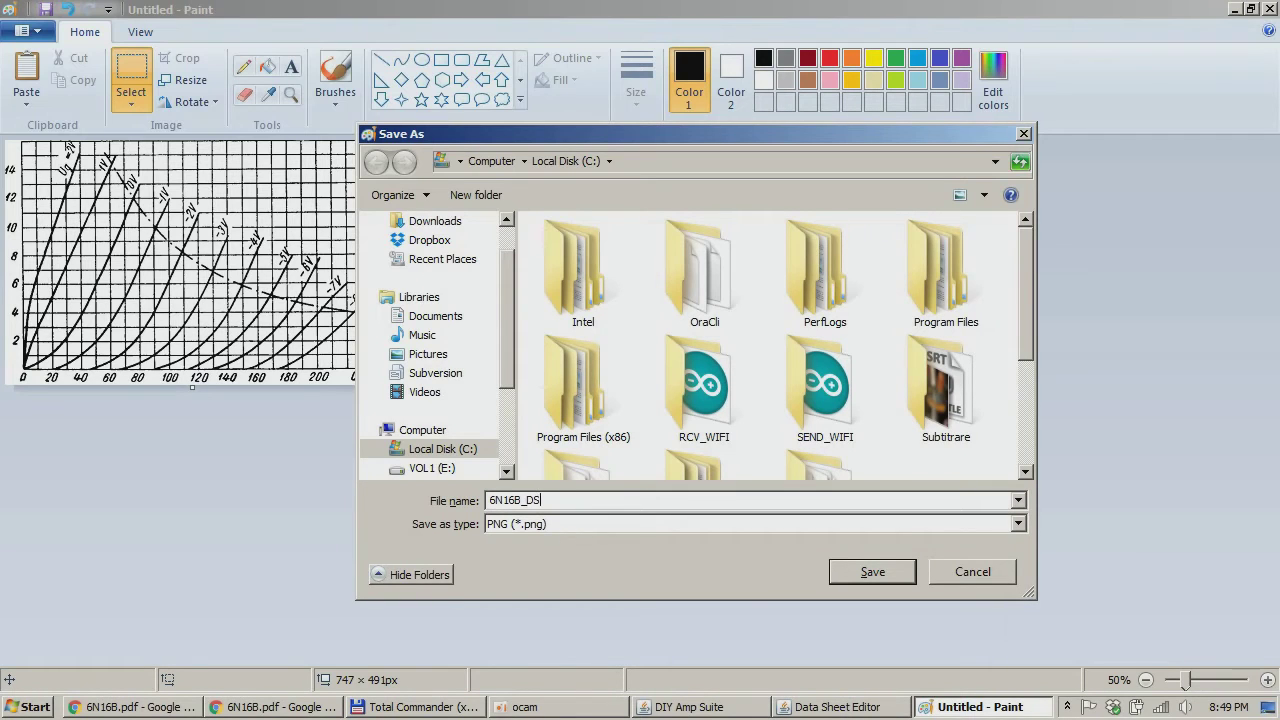
pyautogui.click(855, 584)
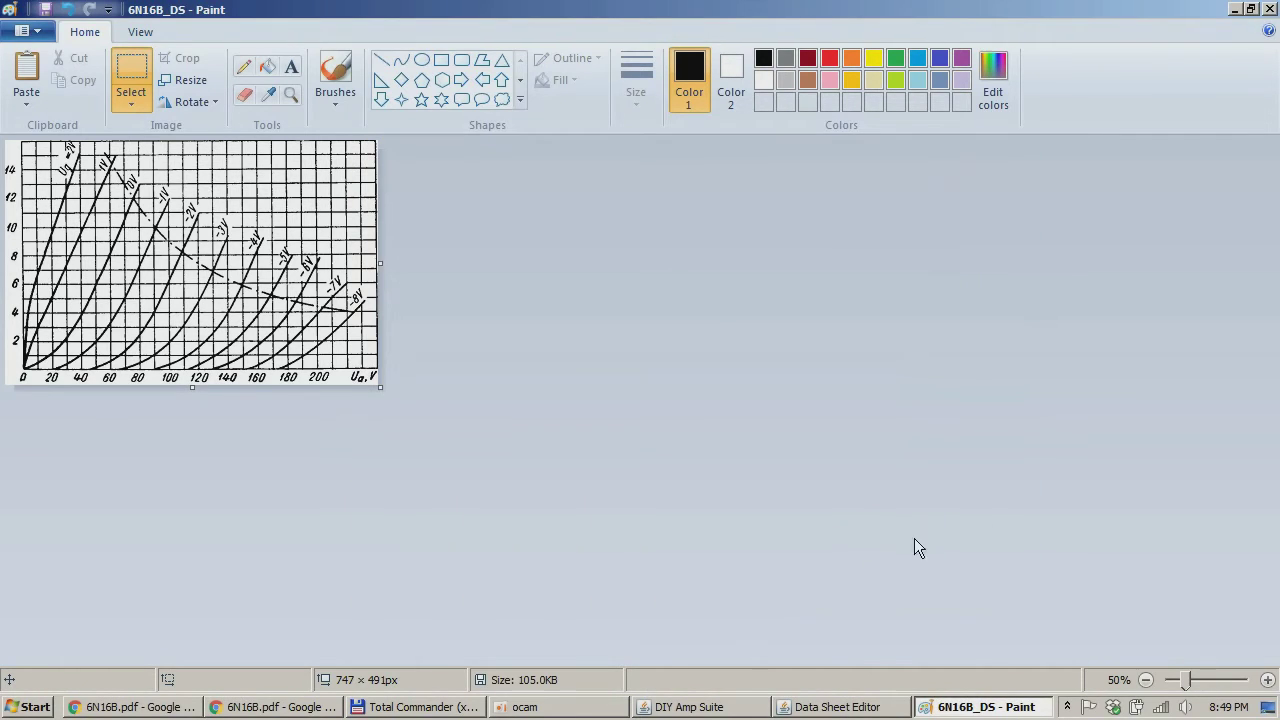
# Step: Close Paint, zoom the datasheet out to both graphs, and return to the Data Sheet Editor
pyautogui.click(1268, 9)
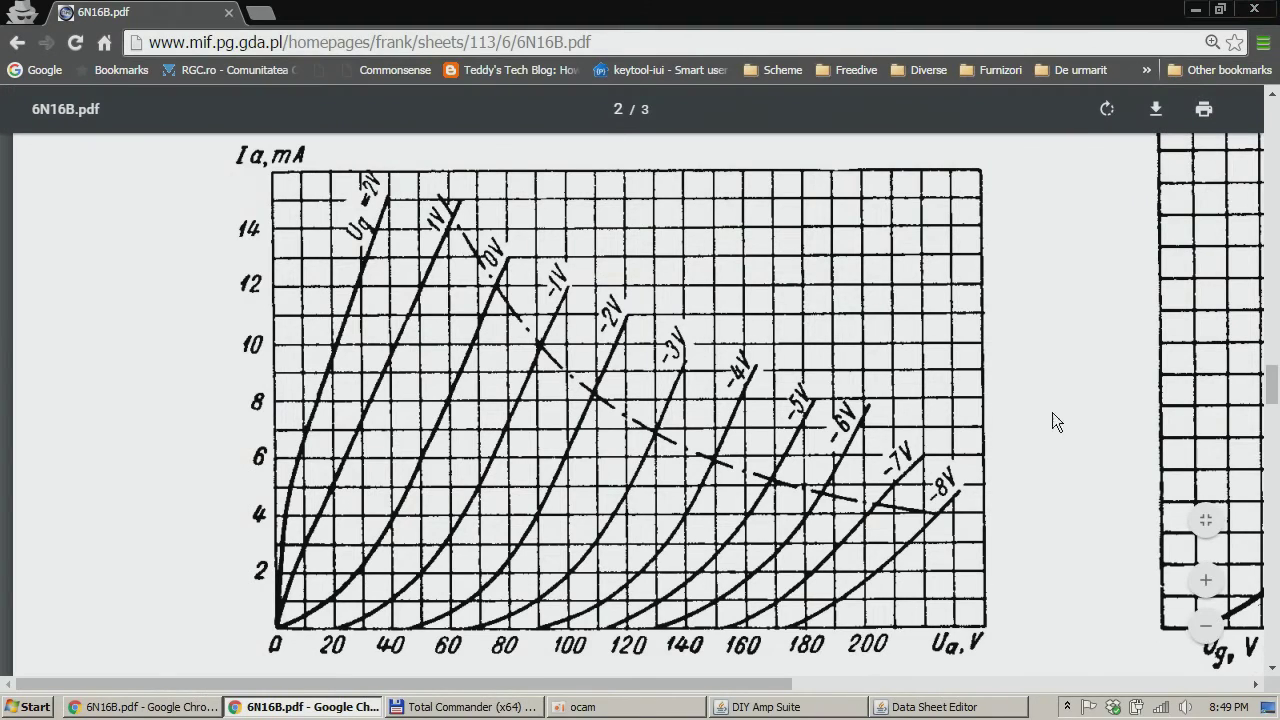
pyautogui.click(1206, 625)
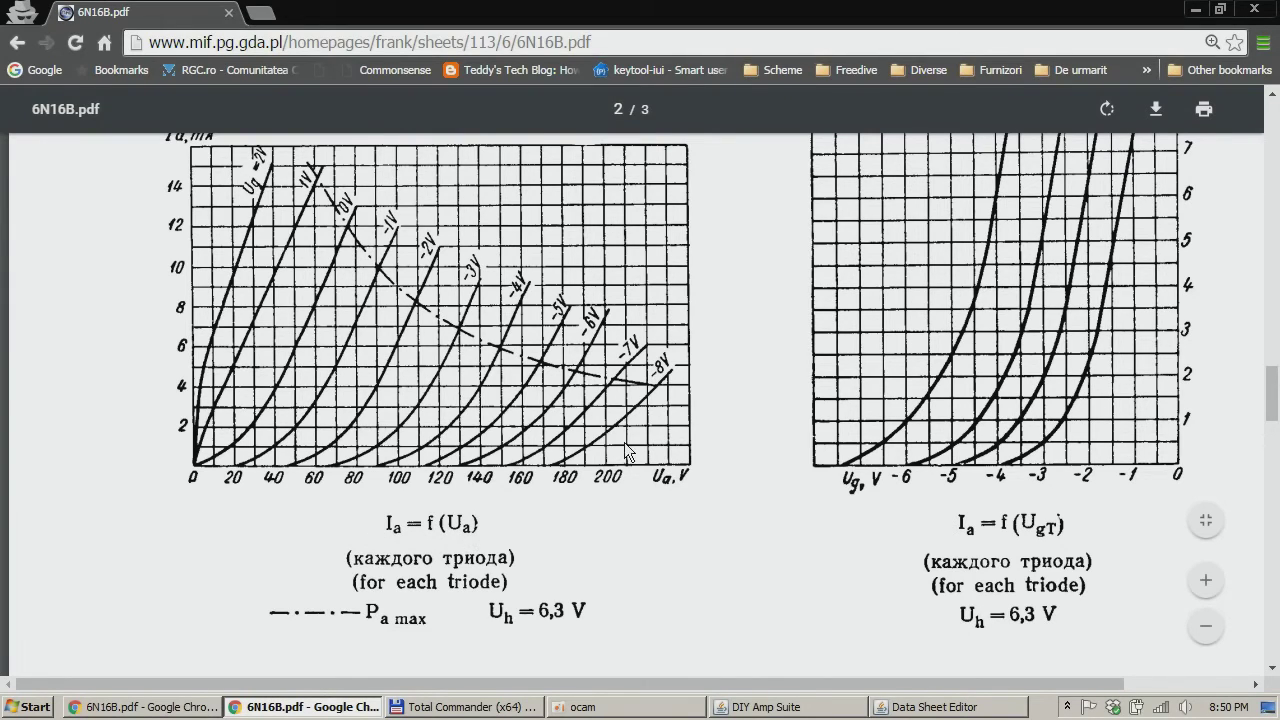
pyautogui.scroll(1, 612, 442)
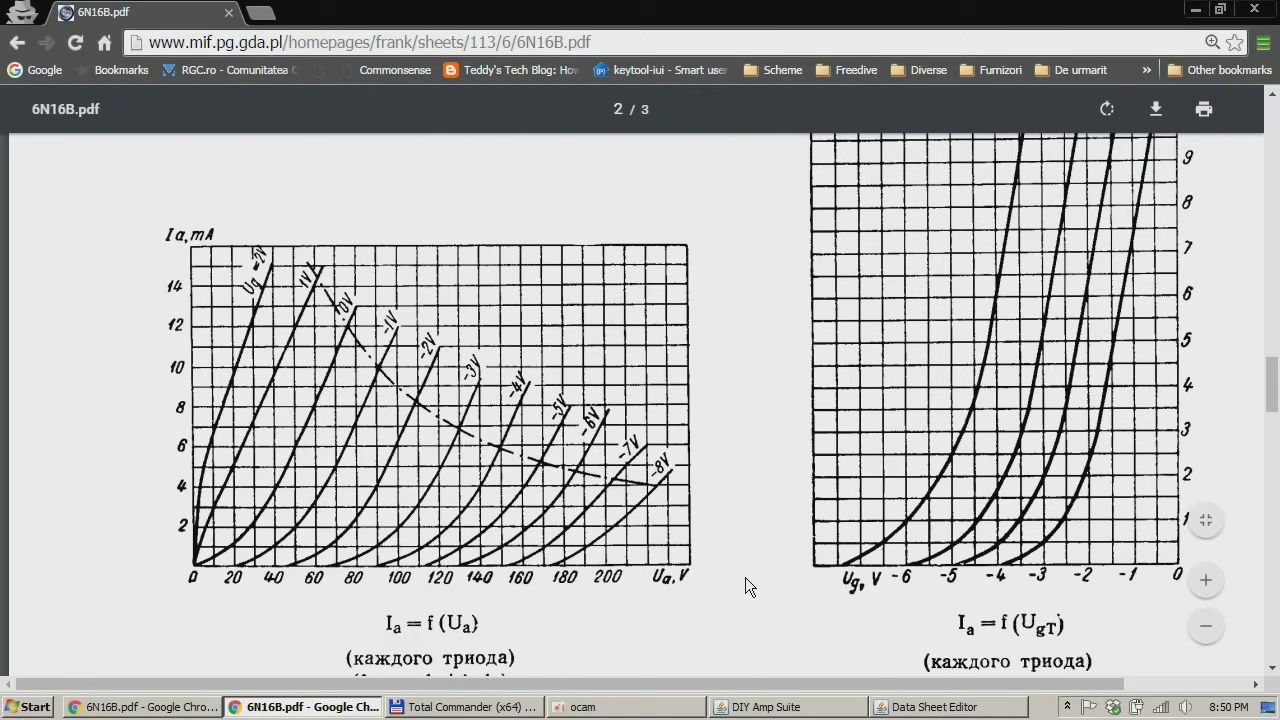
pyautogui.moveTo(916, 710)
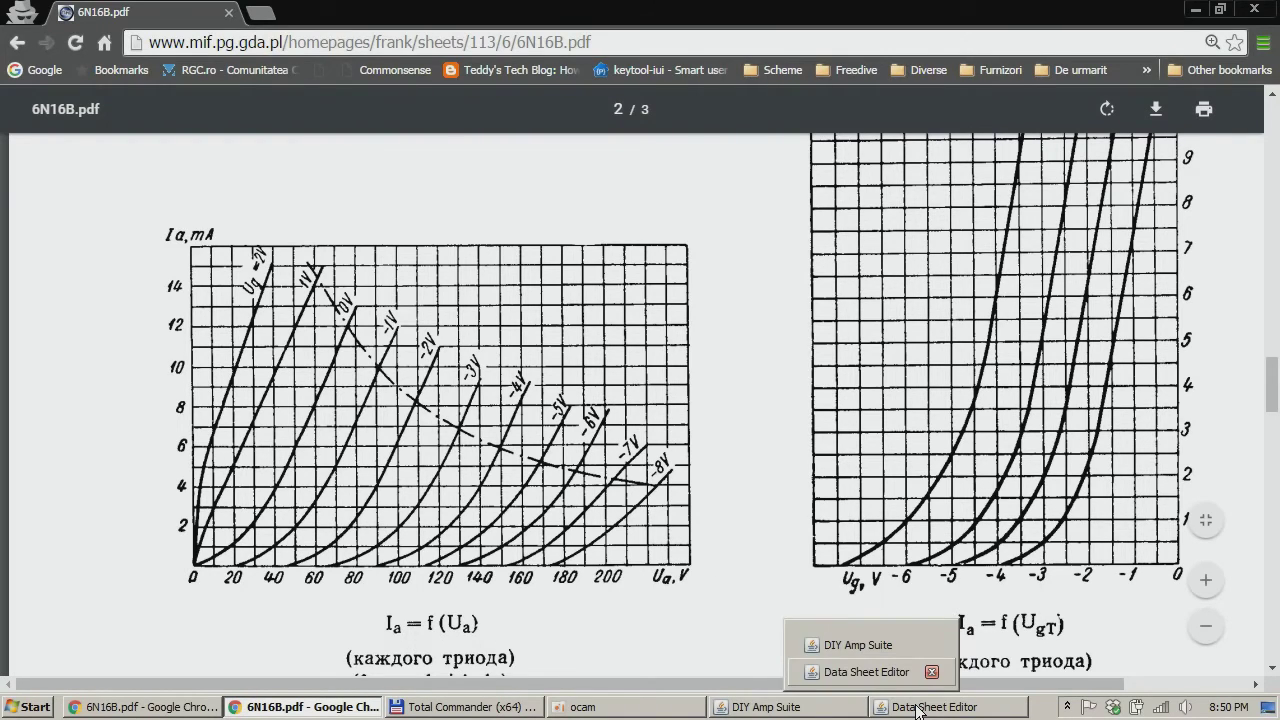
pyautogui.click(916, 708)
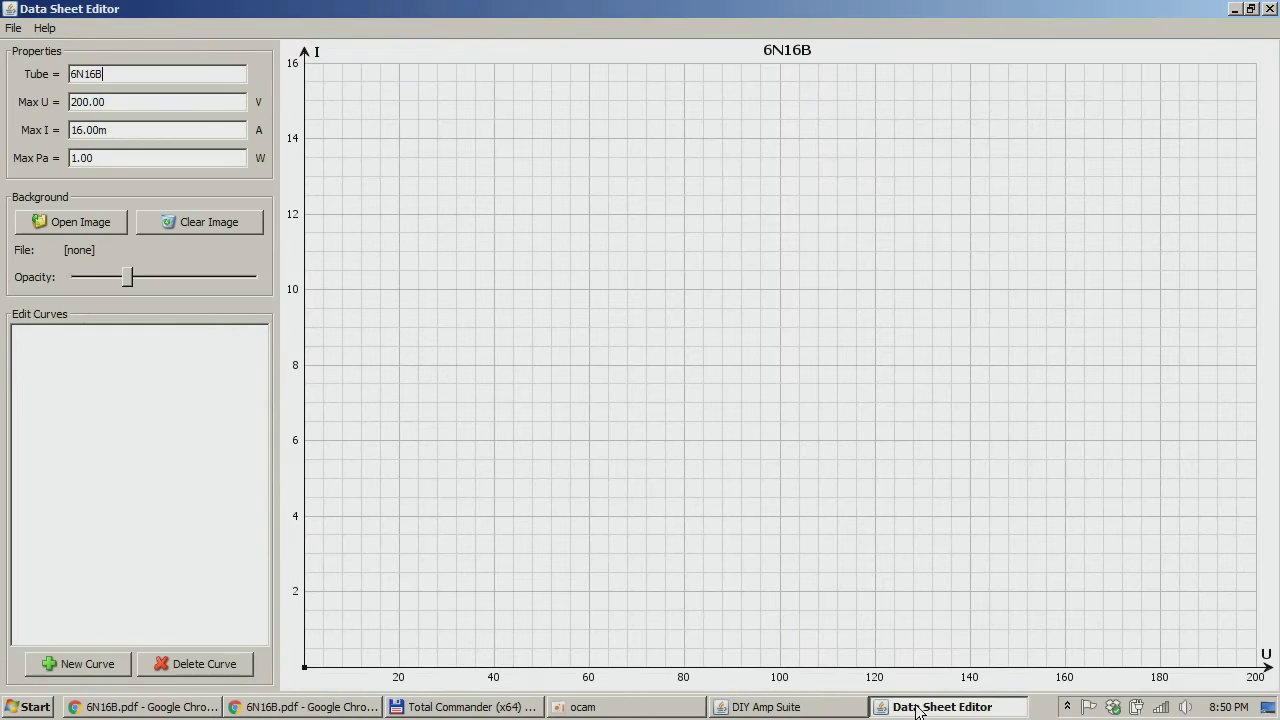
# Step: Load 6N16B_DS from Local Disk (C:) as the chart's background image
pyautogui.click(75, 222)
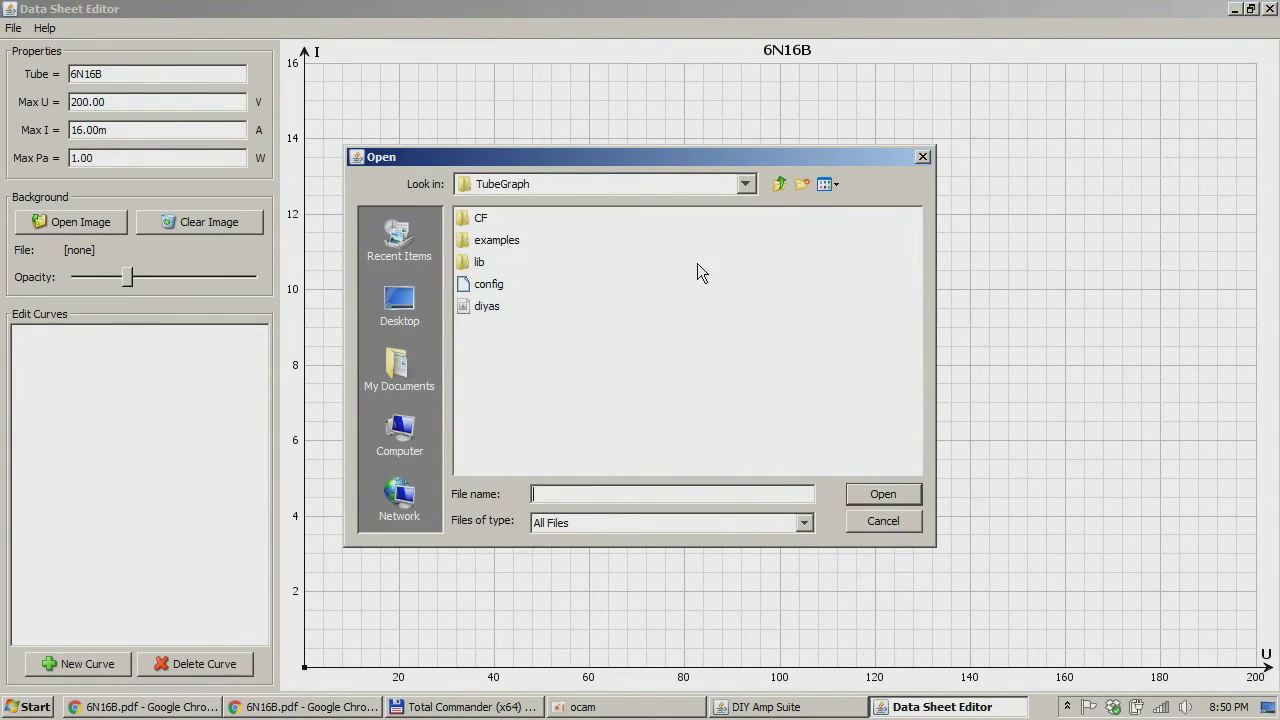
pyautogui.click(586, 188)
pyautogui.scroll(2, 600, 240)
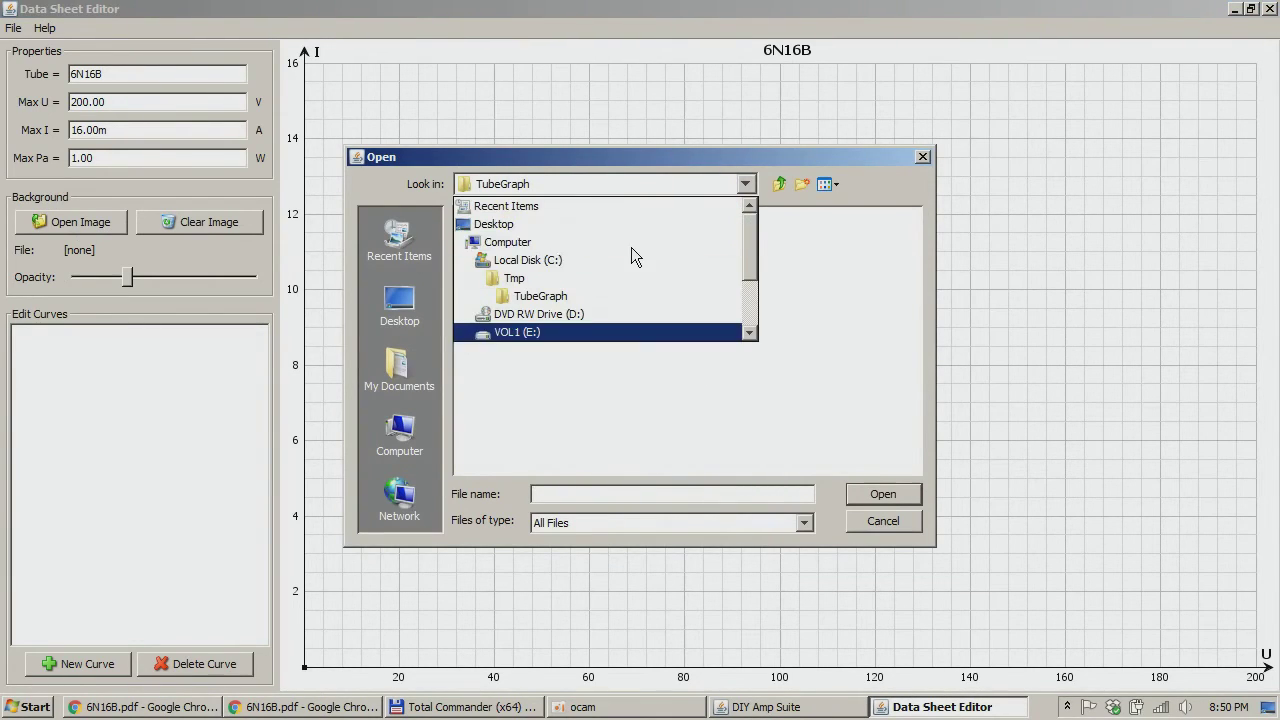
pyautogui.click(573, 262)
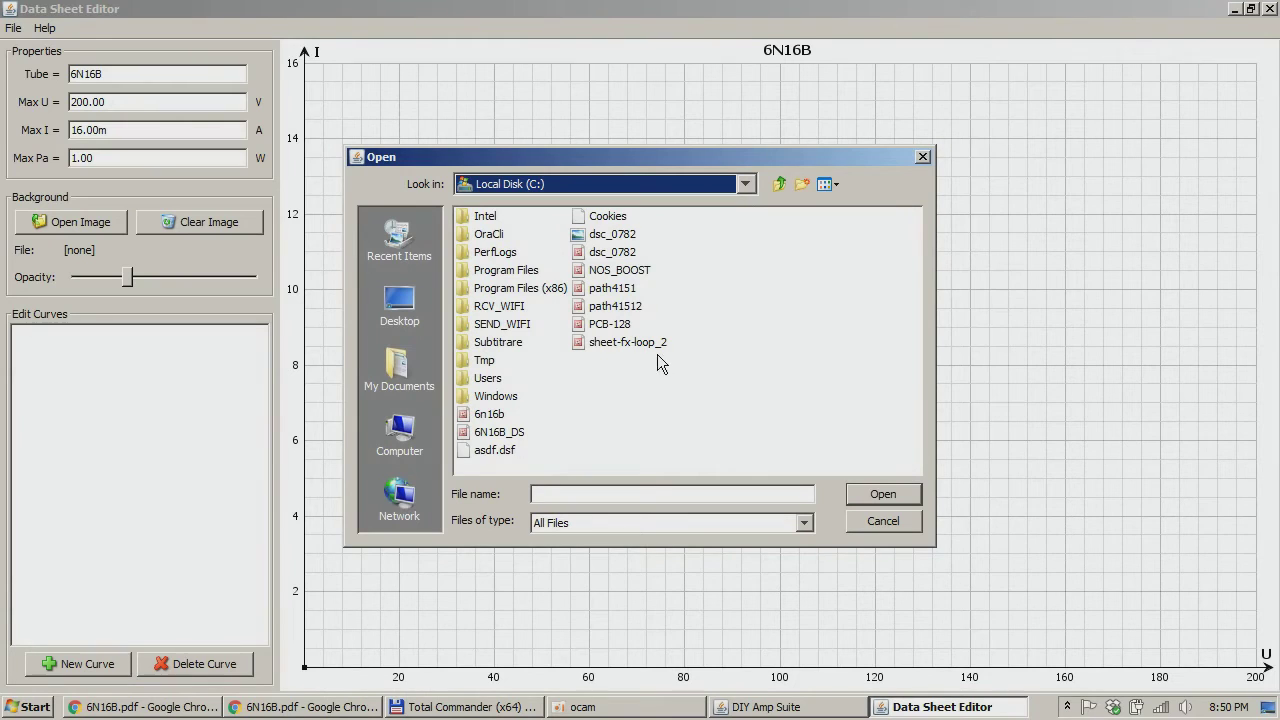
pyautogui.doubleClick(504, 434)
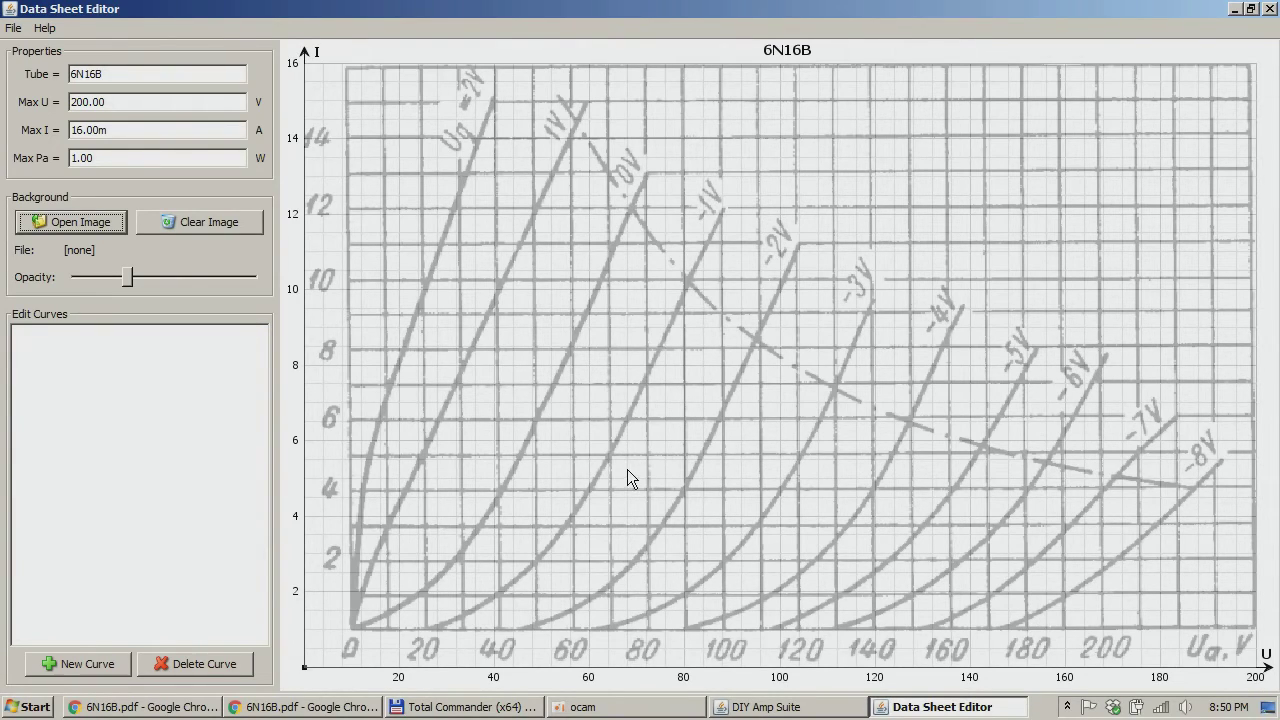
# Step: Add a Vg=0.0V curve and fit its points along the printed 0 V line to about 13.5 mA
pyautogui.click(80, 664)
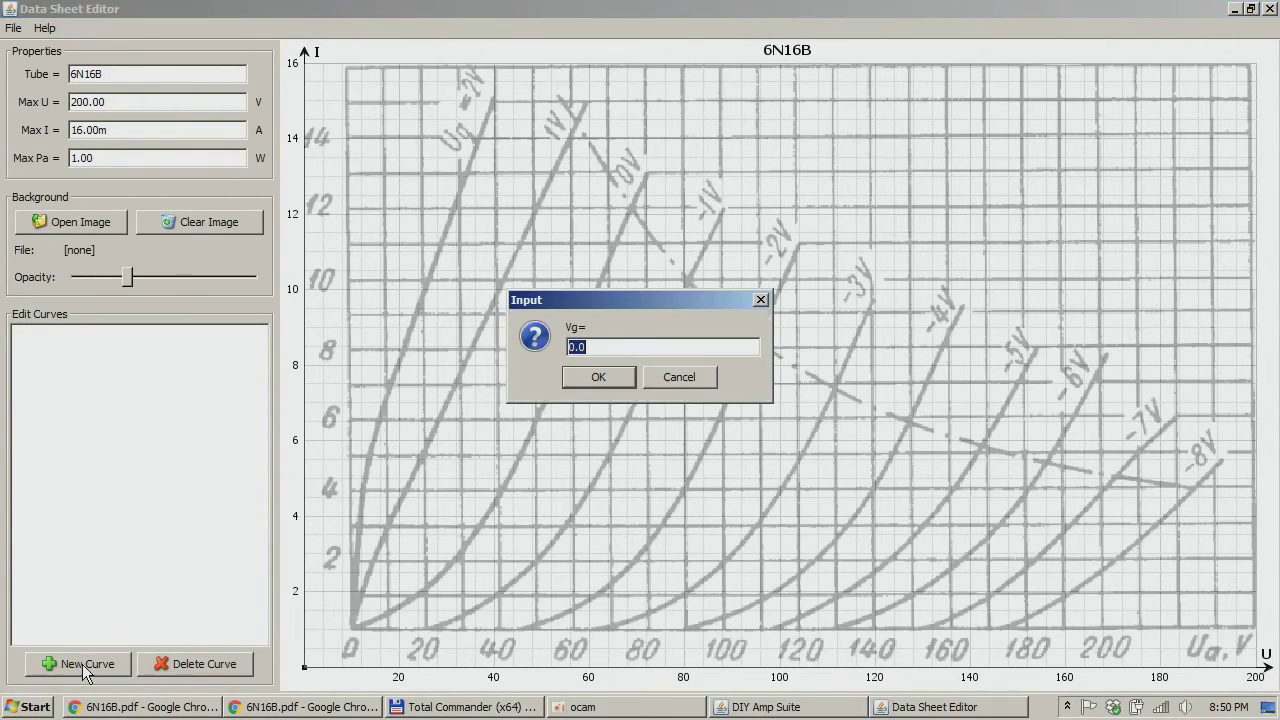
pyautogui.click(600, 377)
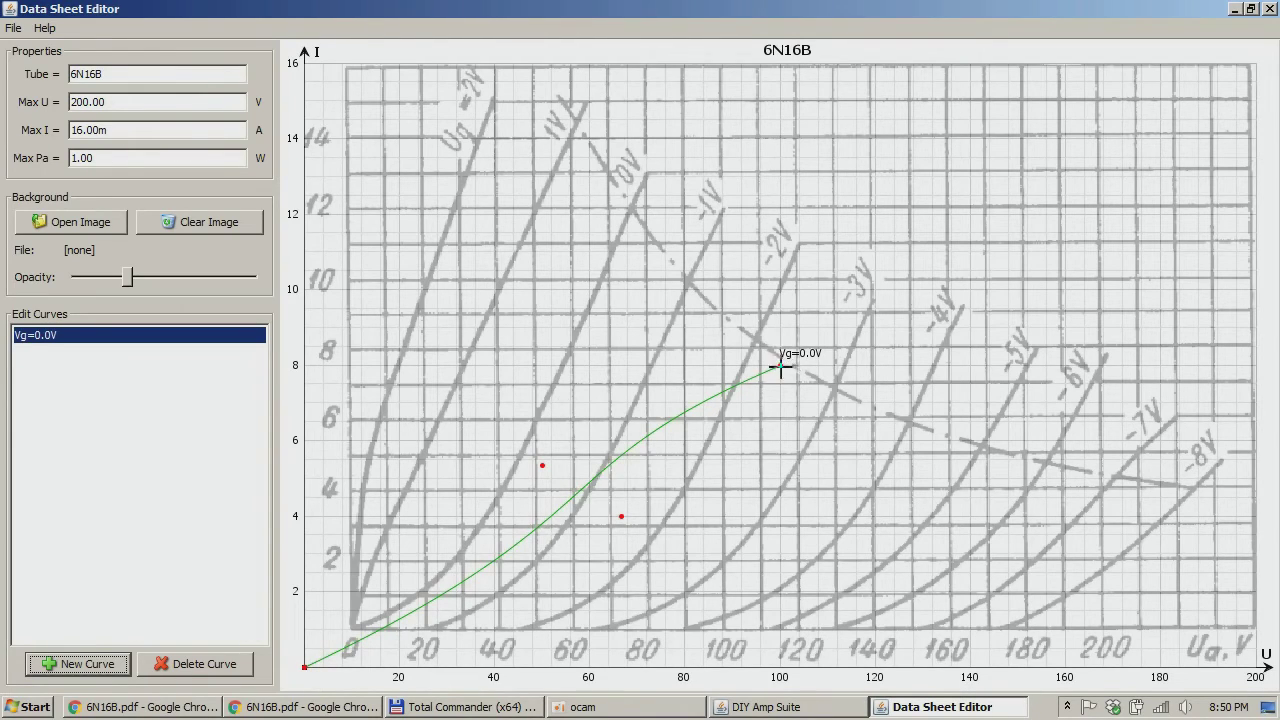
pyautogui.moveTo(781, 366); pyautogui.dragTo(661, 153)
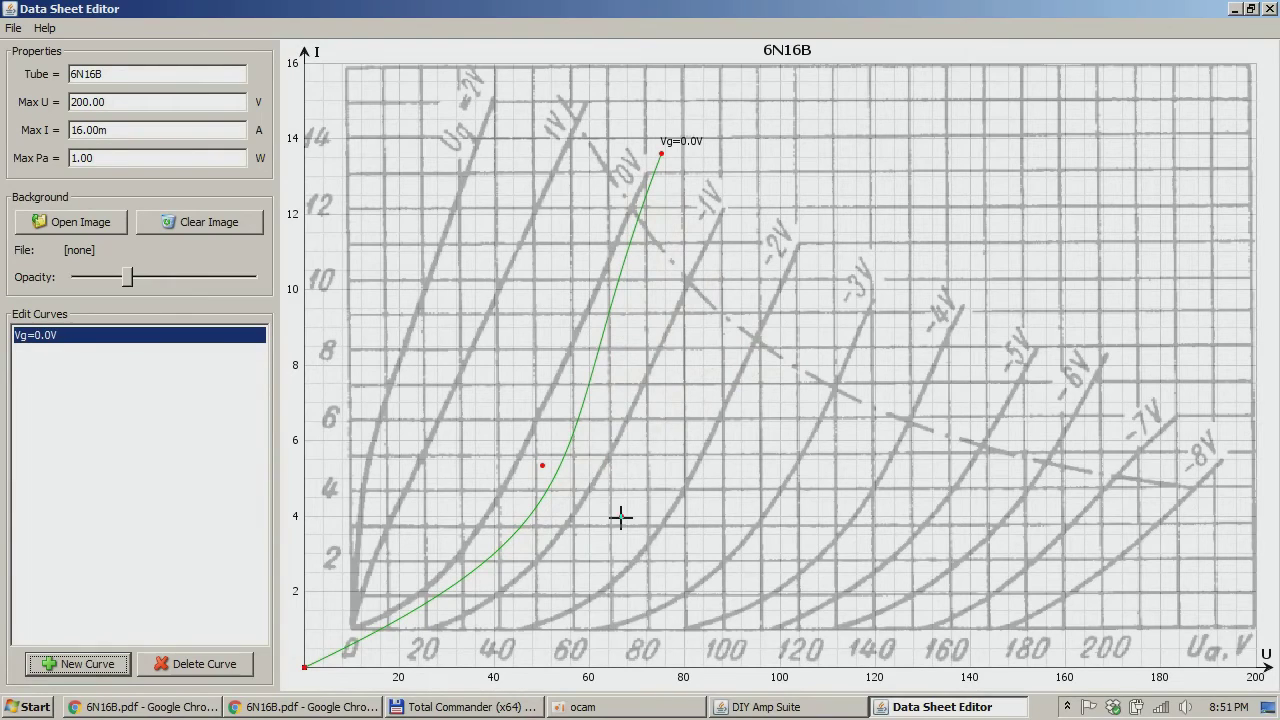
pyautogui.moveTo(620, 516); pyautogui.dragTo(525, 511)
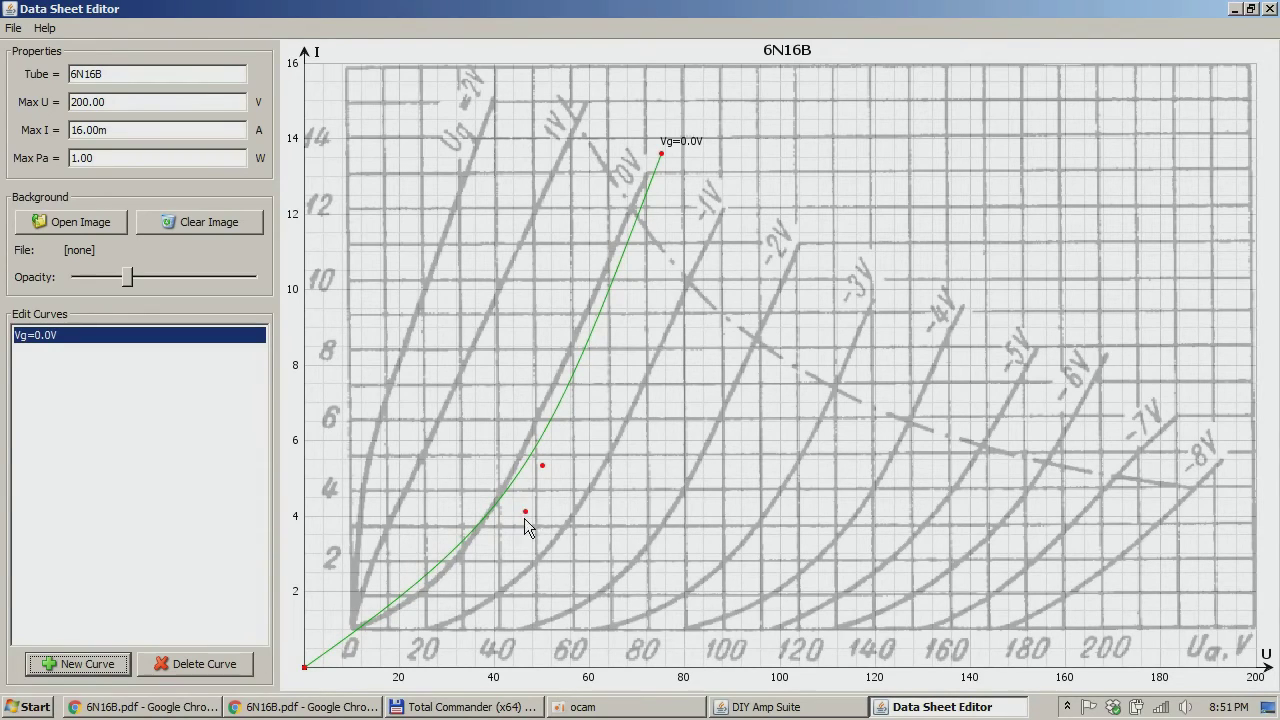
pyautogui.moveTo(526, 511); pyautogui.dragTo(503, 557)
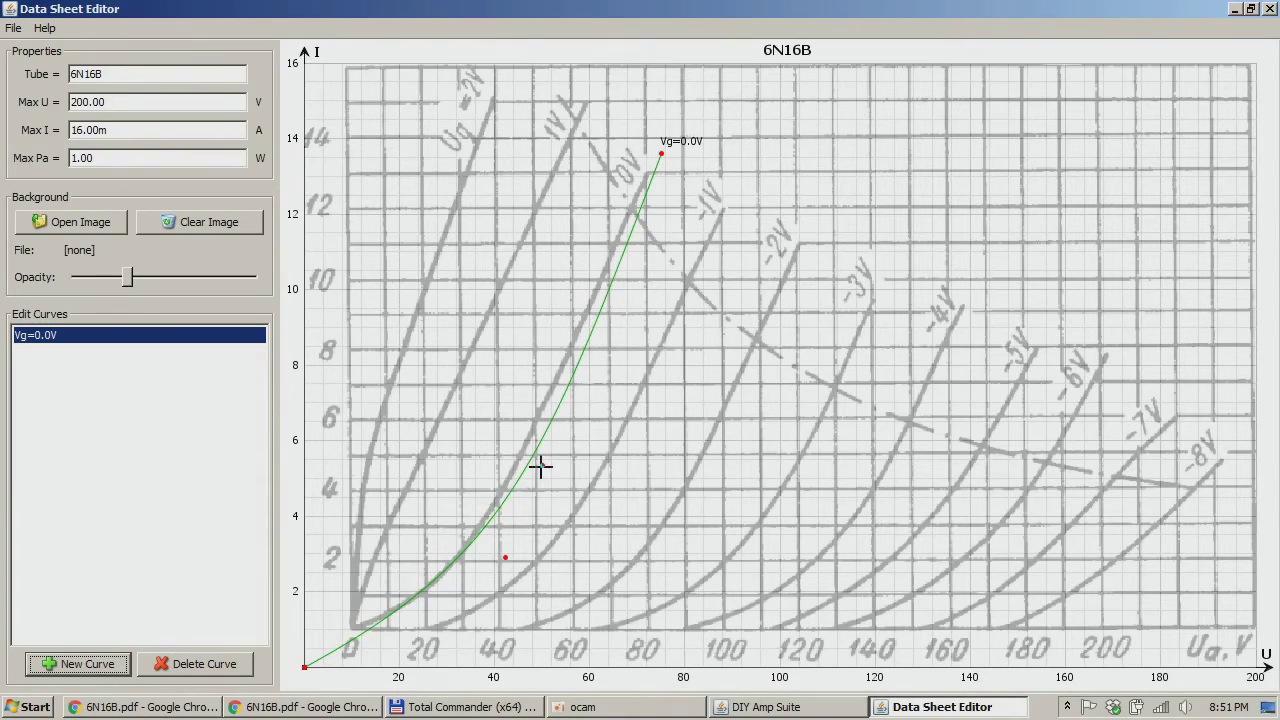
pyautogui.moveTo(541, 465); pyautogui.dragTo(552, 382)
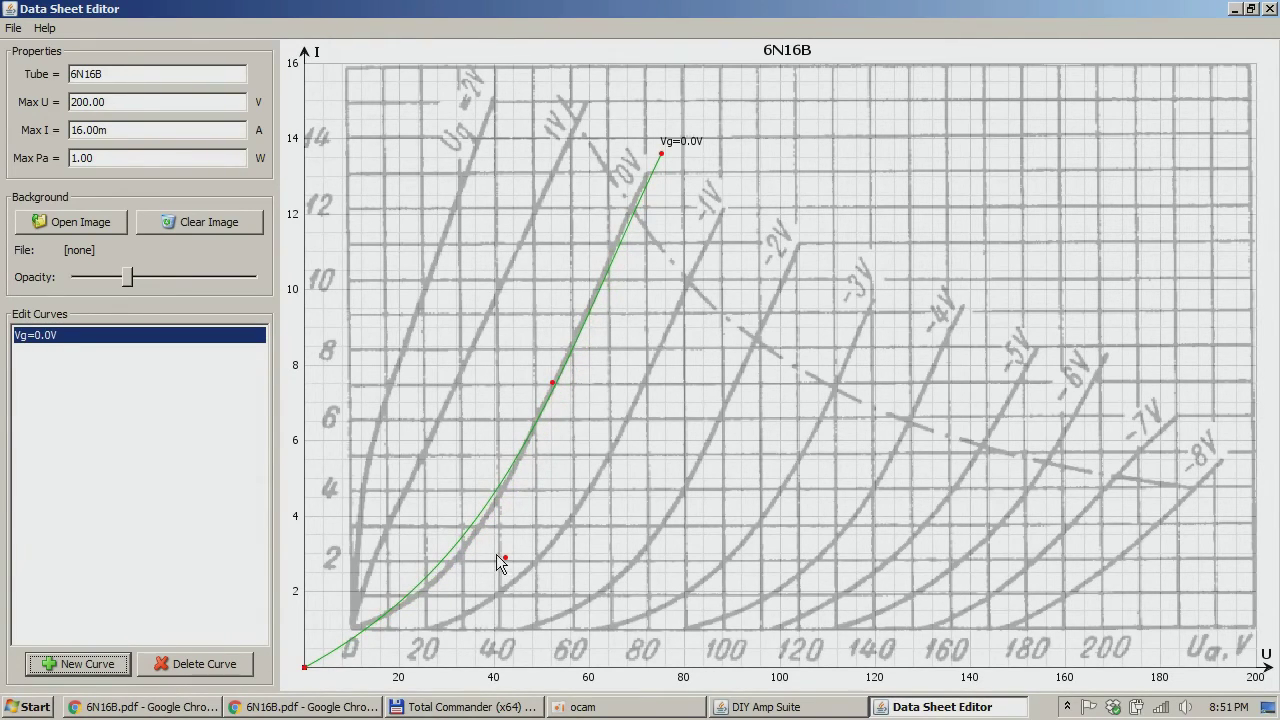
pyautogui.moveTo(504, 557); pyautogui.dragTo(508, 573)
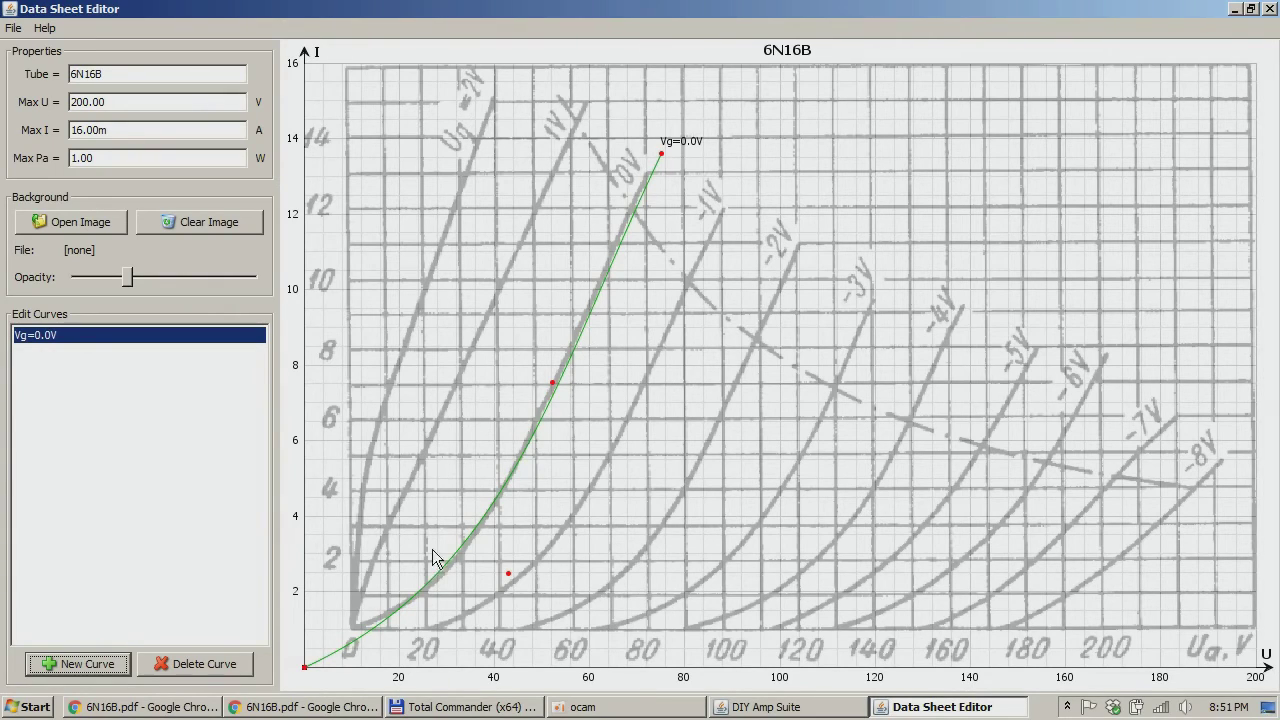
pyautogui.click(82, 664)
# Step: Change the new curve's grid voltage from -0.5 to -1 V and add it
pyautogui.click(620, 346)
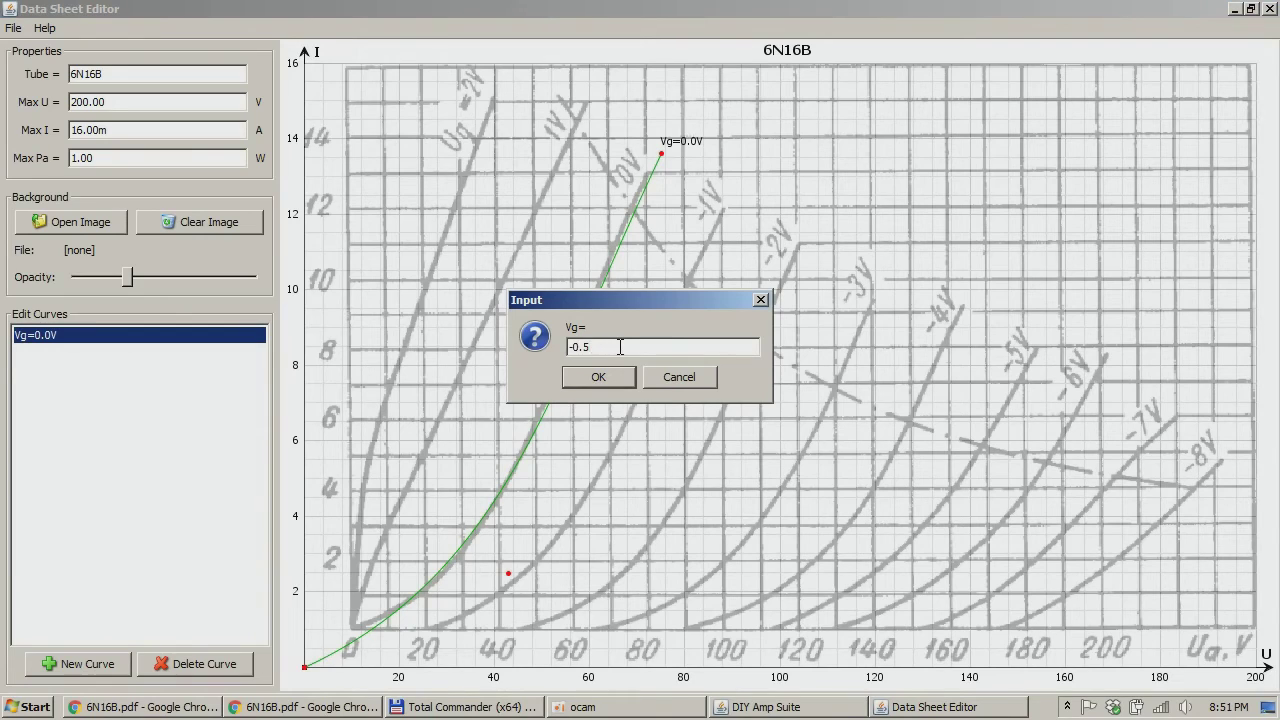
pyautogui.press('BackSpace')
pyautogui.press('BackSpace')
pyautogui.press('BackSpace')
pyautogui.write('1')
pyautogui.press('Return')
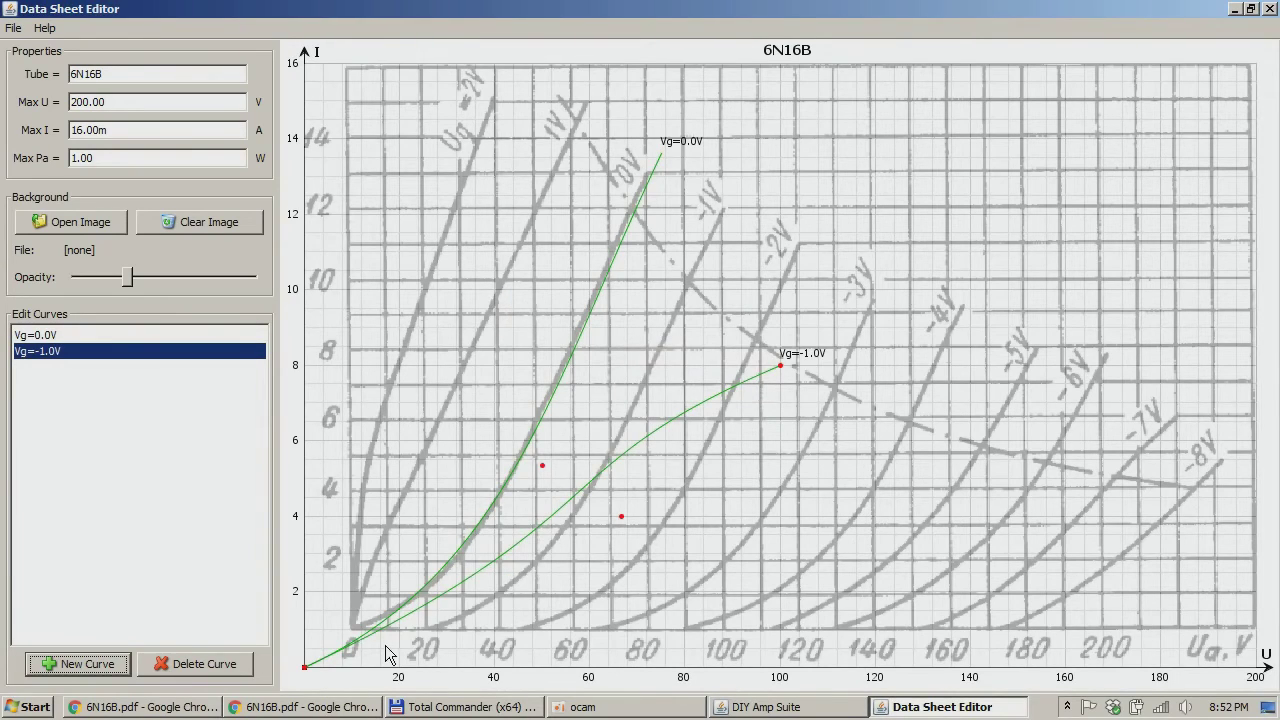
# Step: Fit the -1 V curve along the printed line, from about 20 V up to about 12 mA
pyautogui.moveTo(304, 666); pyautogui.dragTo(400, 667)
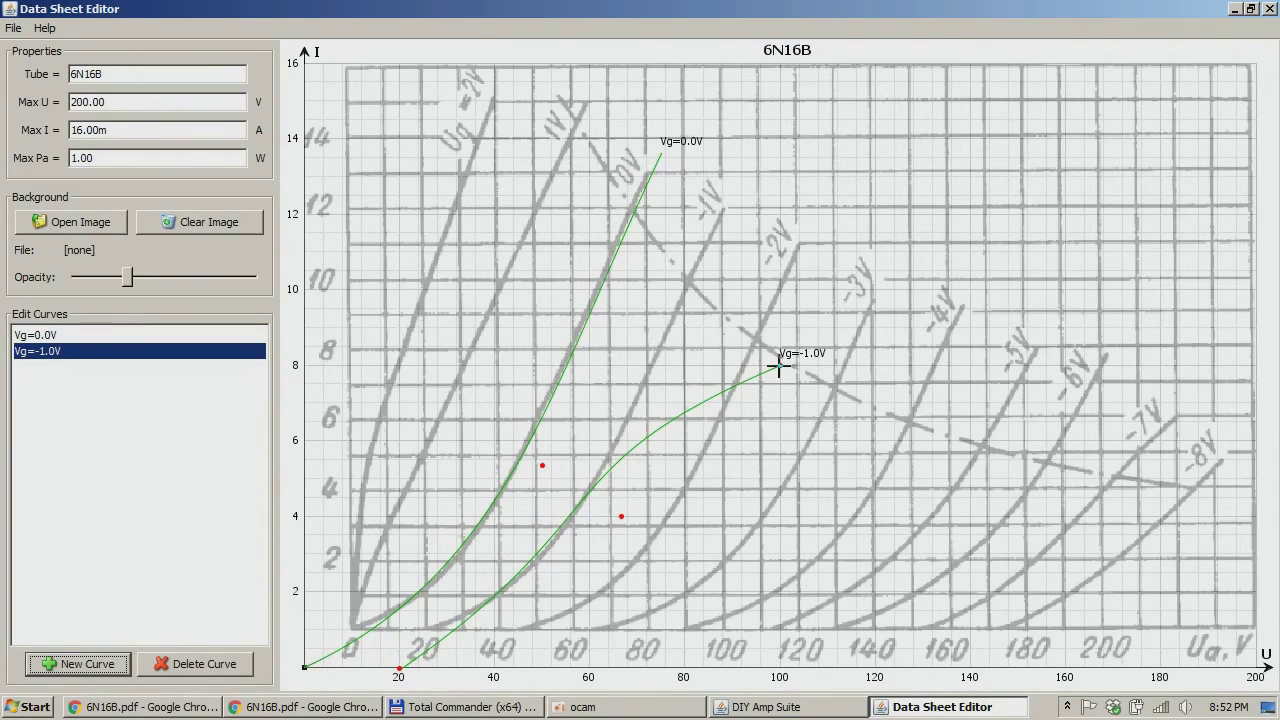
pyautogui.moveTo(778, 366); pyautogui.dragTo(729, 204)
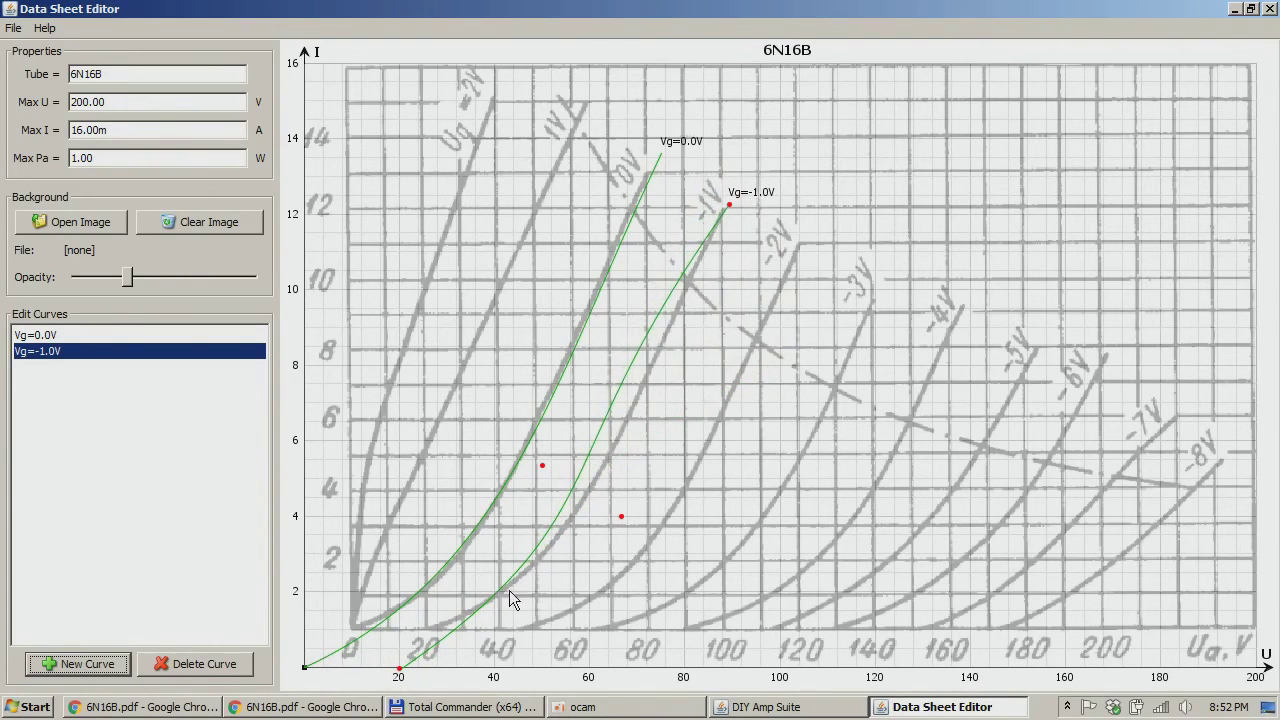
pyautogui.moveTo(617, 515); pyautogui.dragTo(596, 548)
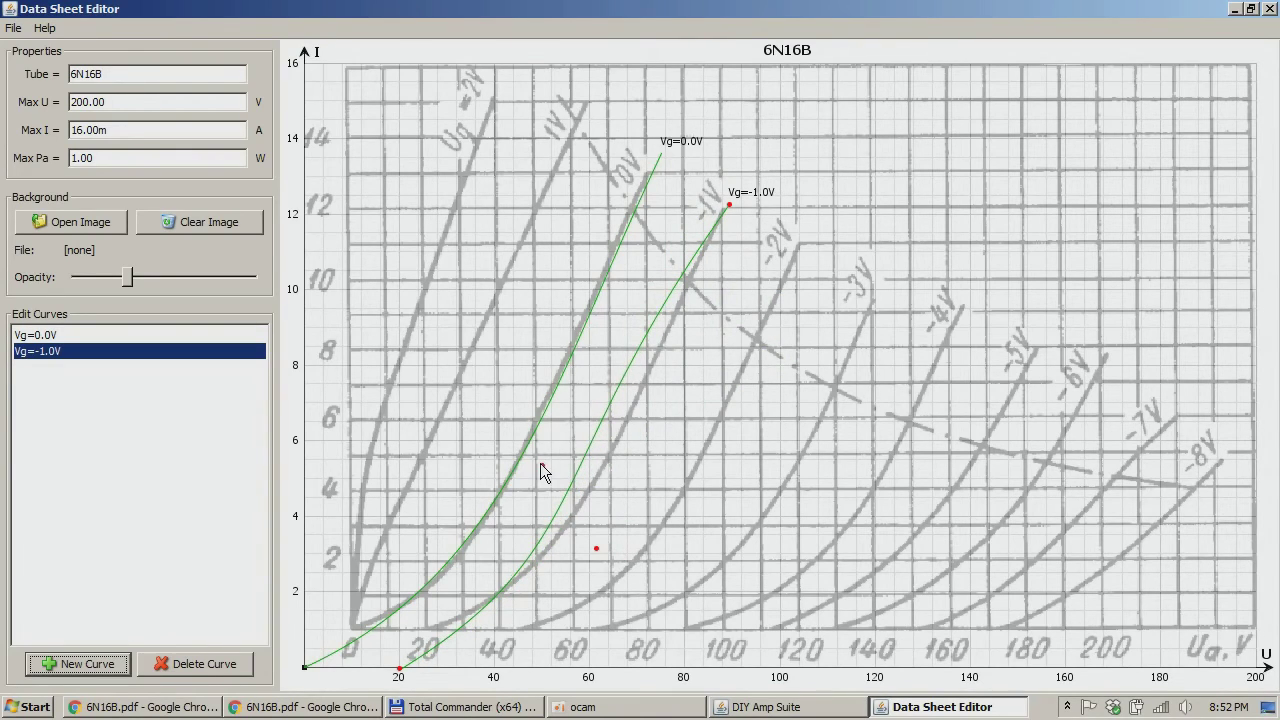
pyautogui.moveTo(618, 420); pyautogui.dragTo(632, 403)
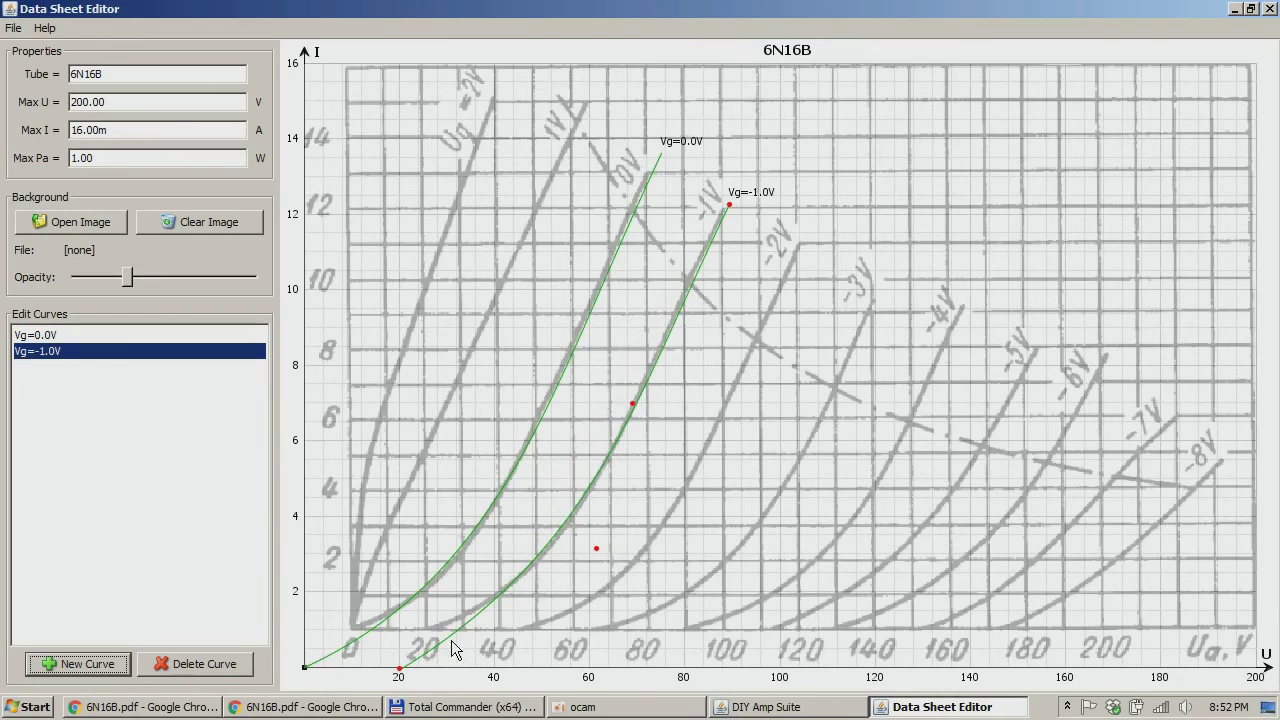
pyautogui.moveTo(399, 668); pyautogui.dragTo(404, 666)
pyautogui.click(76, 664)
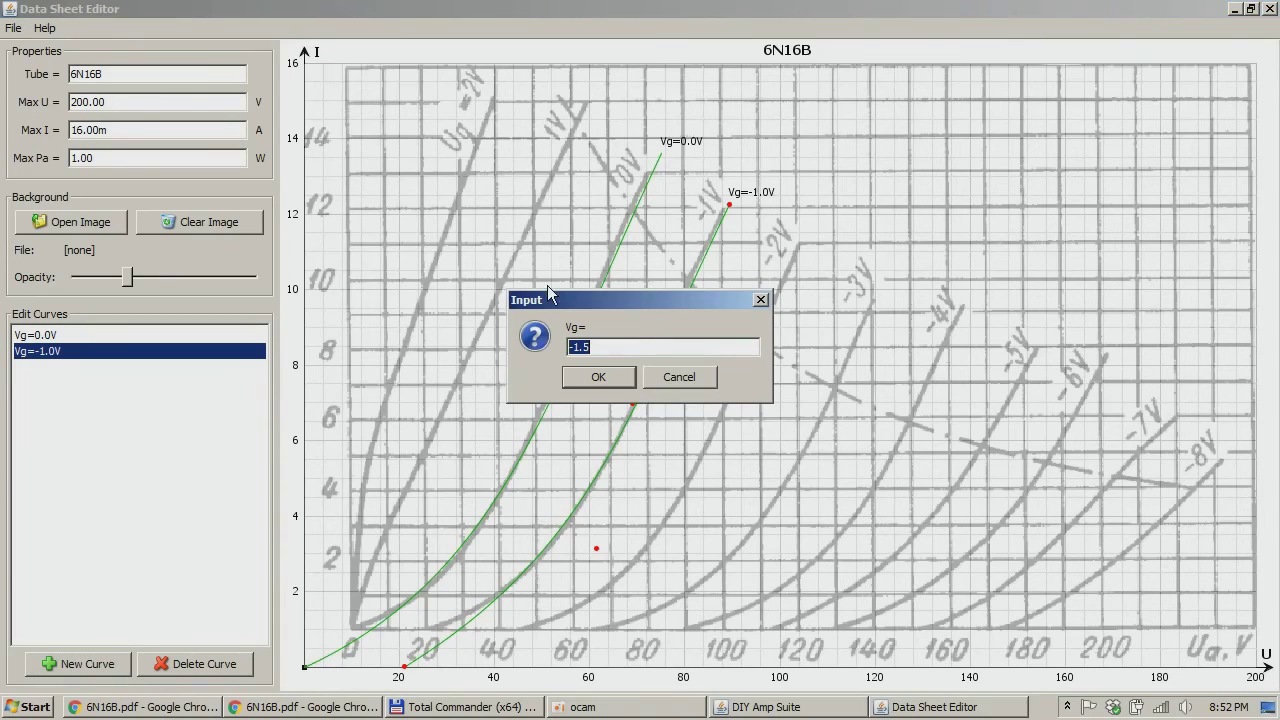
# Step: Add a new curve with grid voltage -2 V
pyautogui.click(638, 345)
pyautogui.press('BackSpace')
pyautogui.press('BackSpace')
pyautogui.press('BackSpace')
pyautogui.write('2')
pyautogui.press('Return')
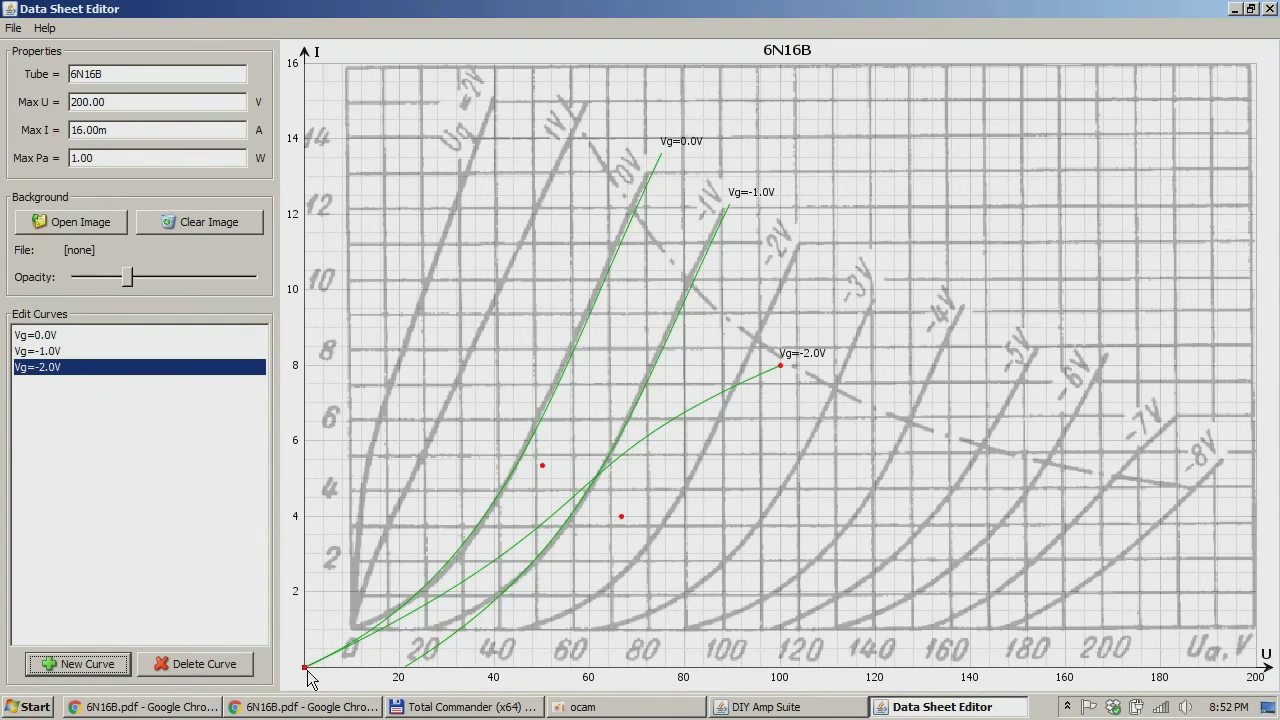
# Step: Move the -2 V curve's start to about 40 V and bend it onto the printed -2 V line
pyautogui.moveTo(305, 667); pyautogui.dragTo(511, 666)
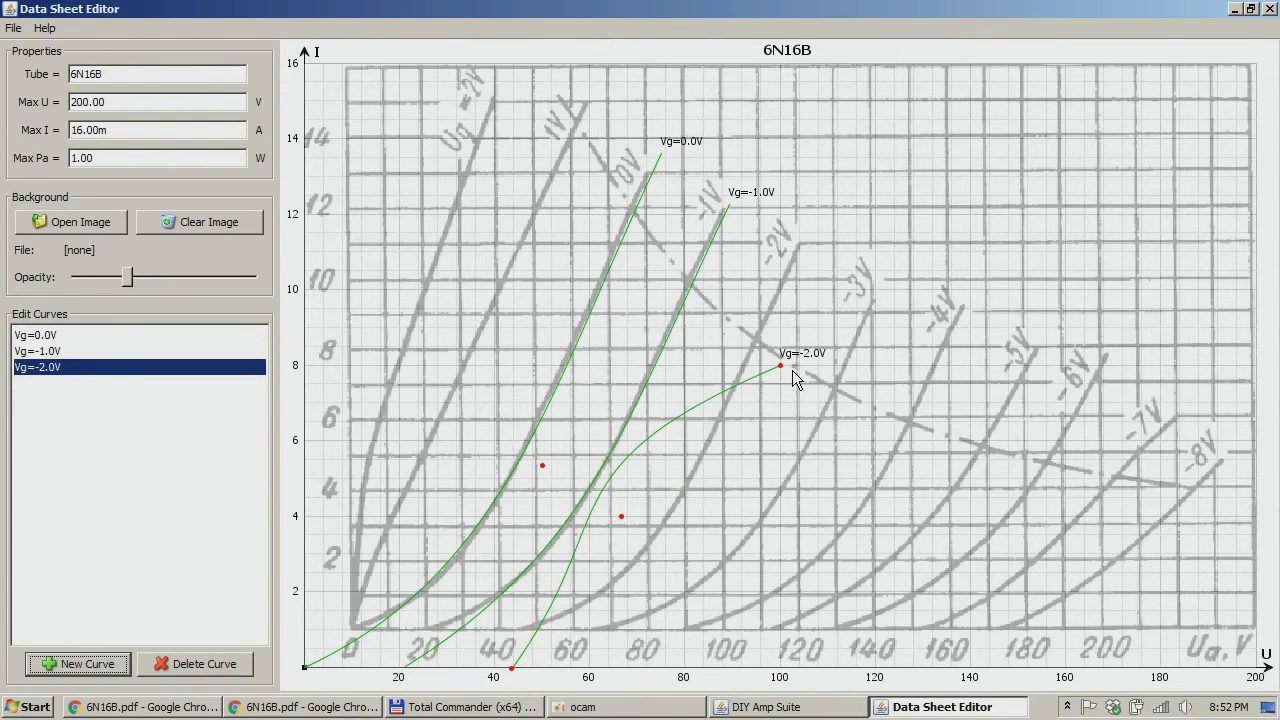
pyautogui.moveTo(780, 368); pyautogui.dragTo(810, 237)
pyautogui.moveTo(622, 515); pyautogui.dragTo(703, 572)
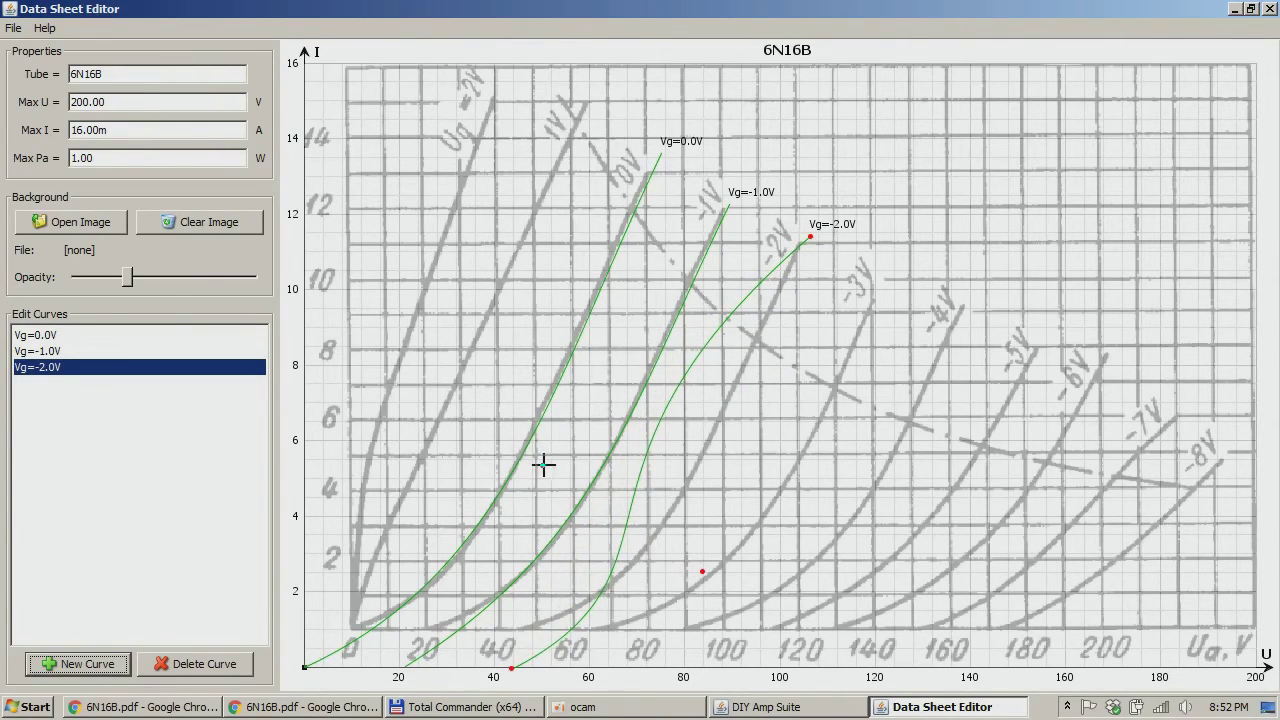
pyautogui.moveTo(542, 463); pyautogui.dragTo(725, 338)
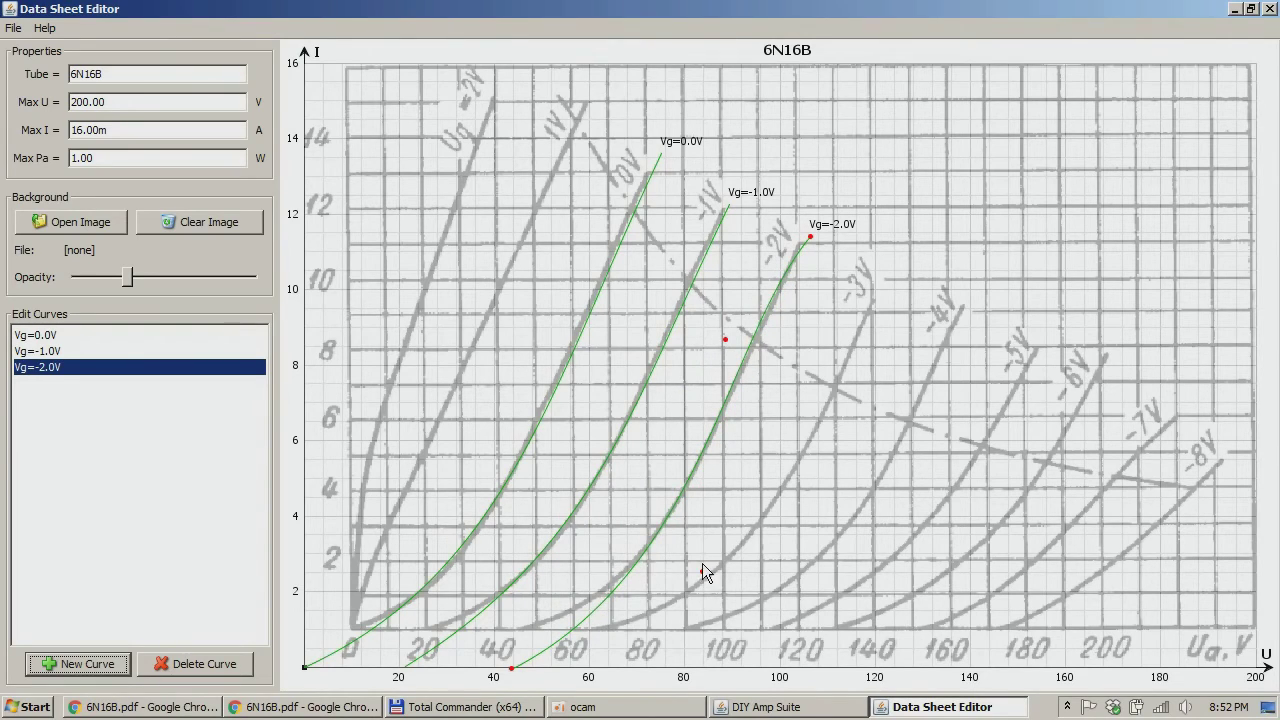
pyautogui.moveTo(702, 571); pyautogui.dragTo(670, 608)
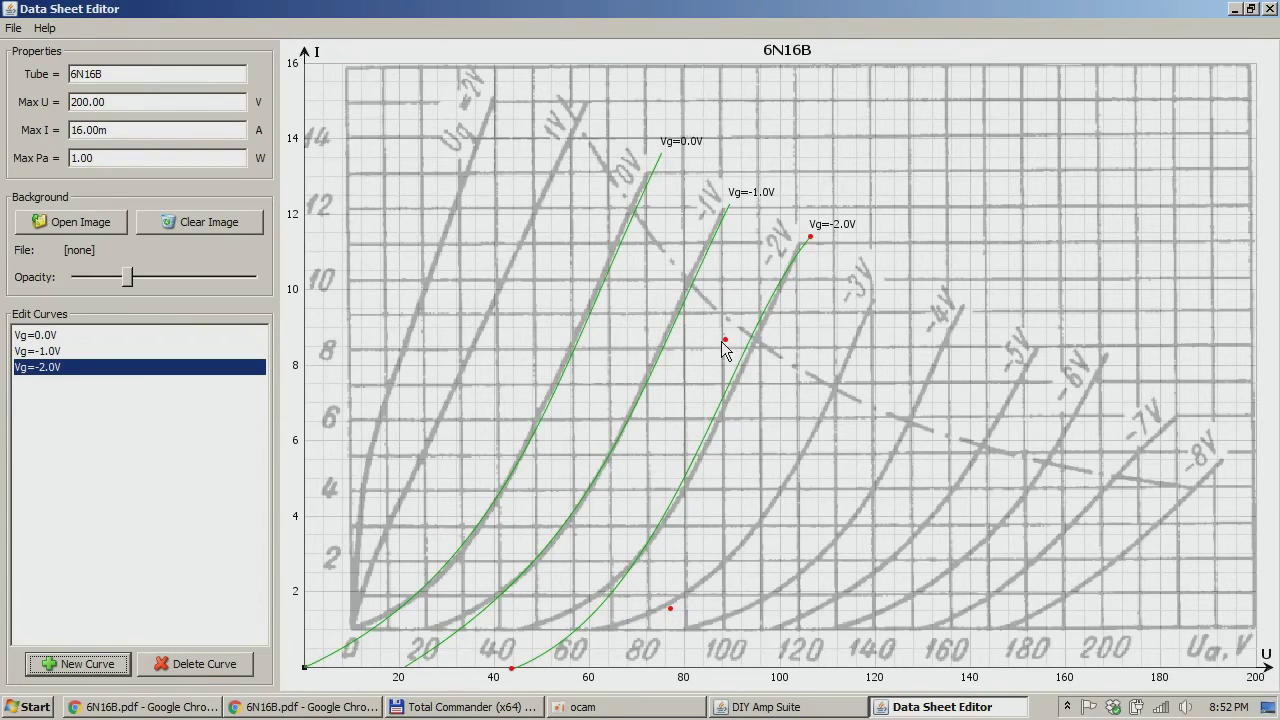
pyautogui.moveTo(721, 341); pyautogui.dragTo(735, 347)
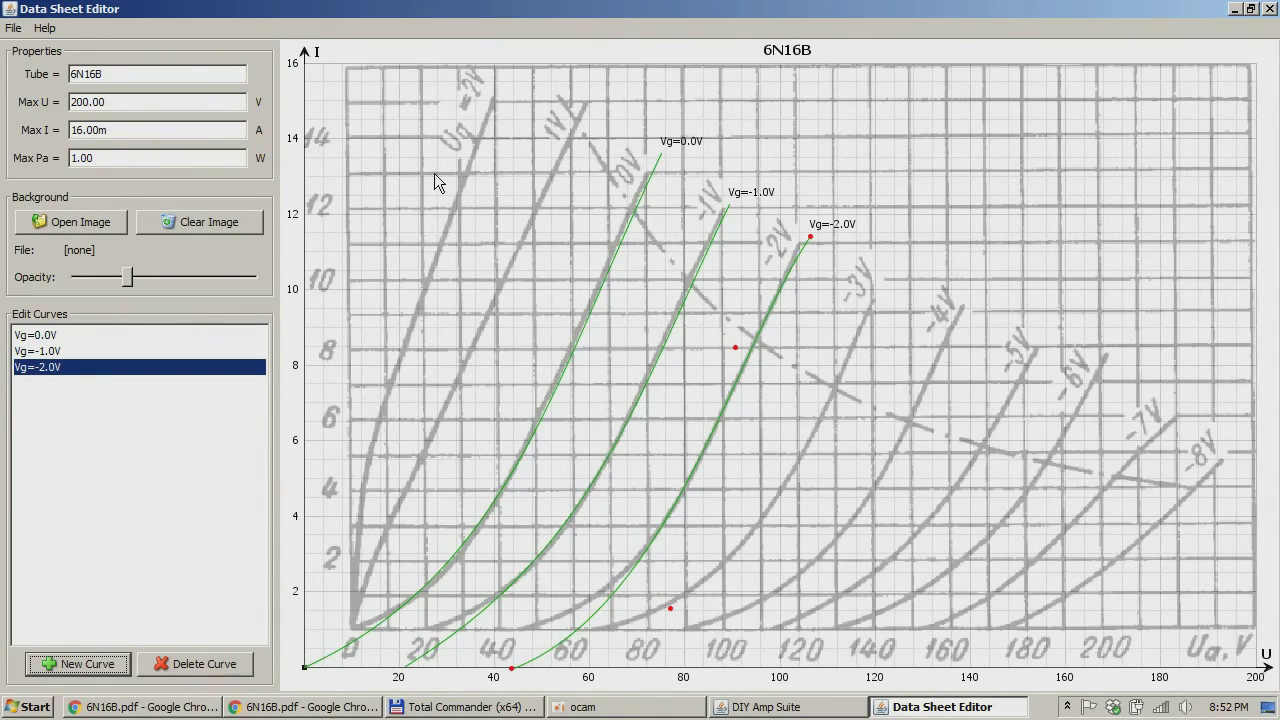
pyautogui.click(12, 27)
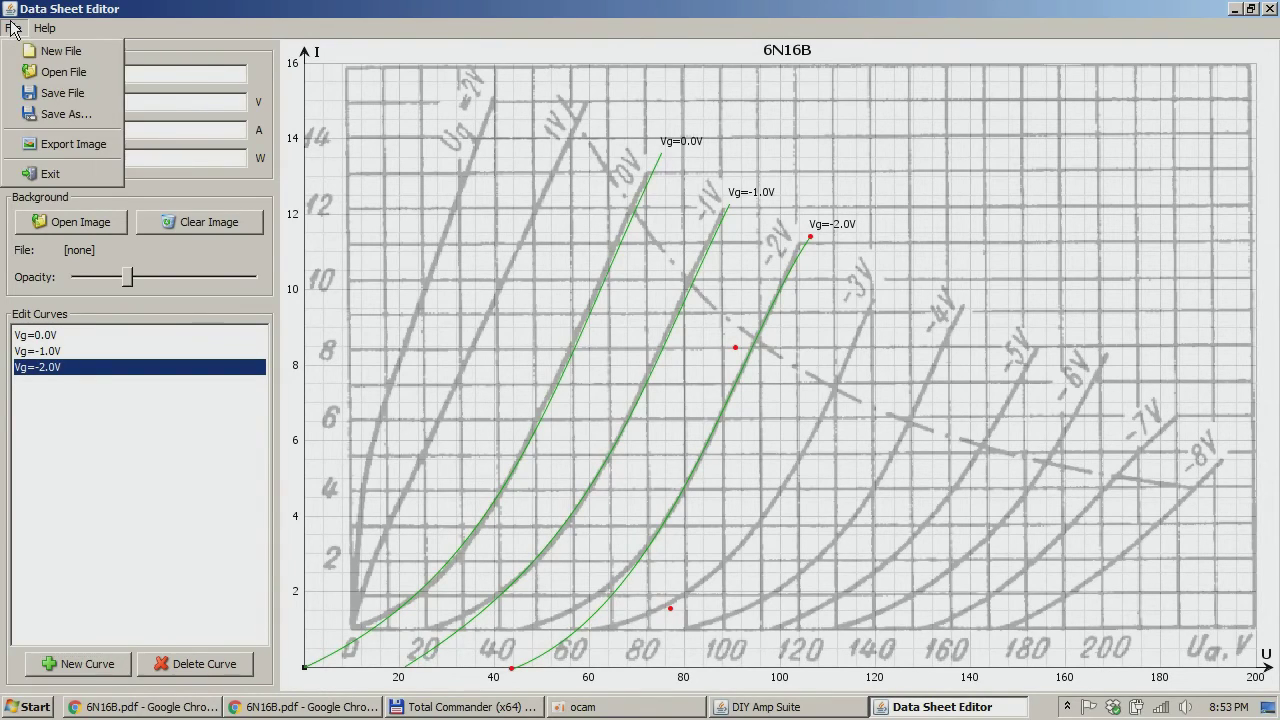
# Step: Save the curves as curve file 6N16B_DS and close the Data Sheet Editor
pyautogui.click(66, 118)
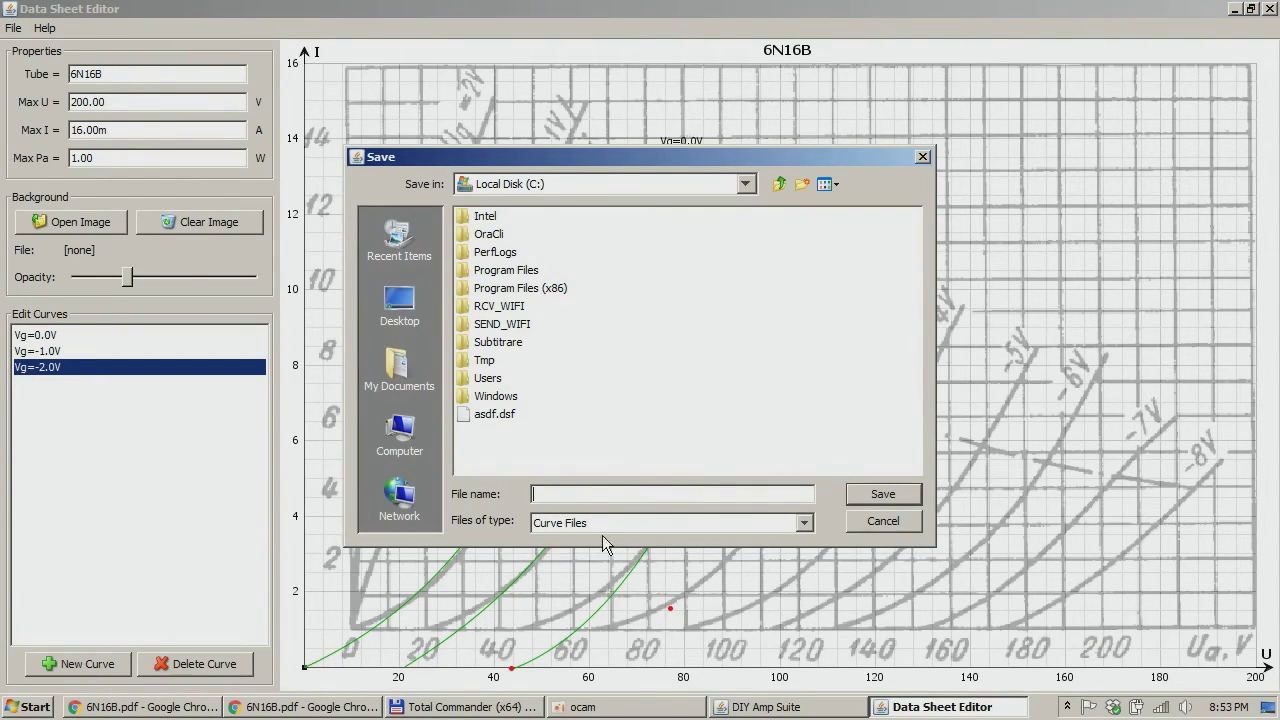
pyautogui.click(566, 498)
pyautogui.write('6N16B_DS')
pyautogui.click(881, 497)
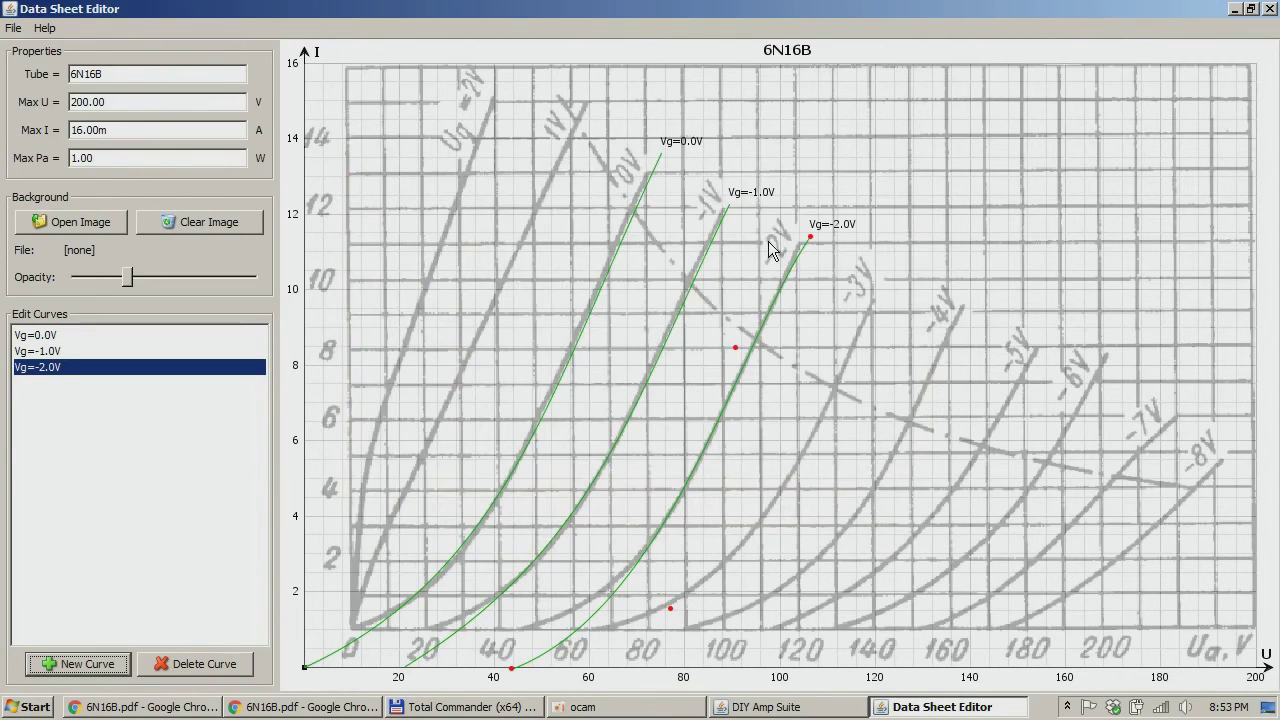
pyautogui.click(1273, 9)
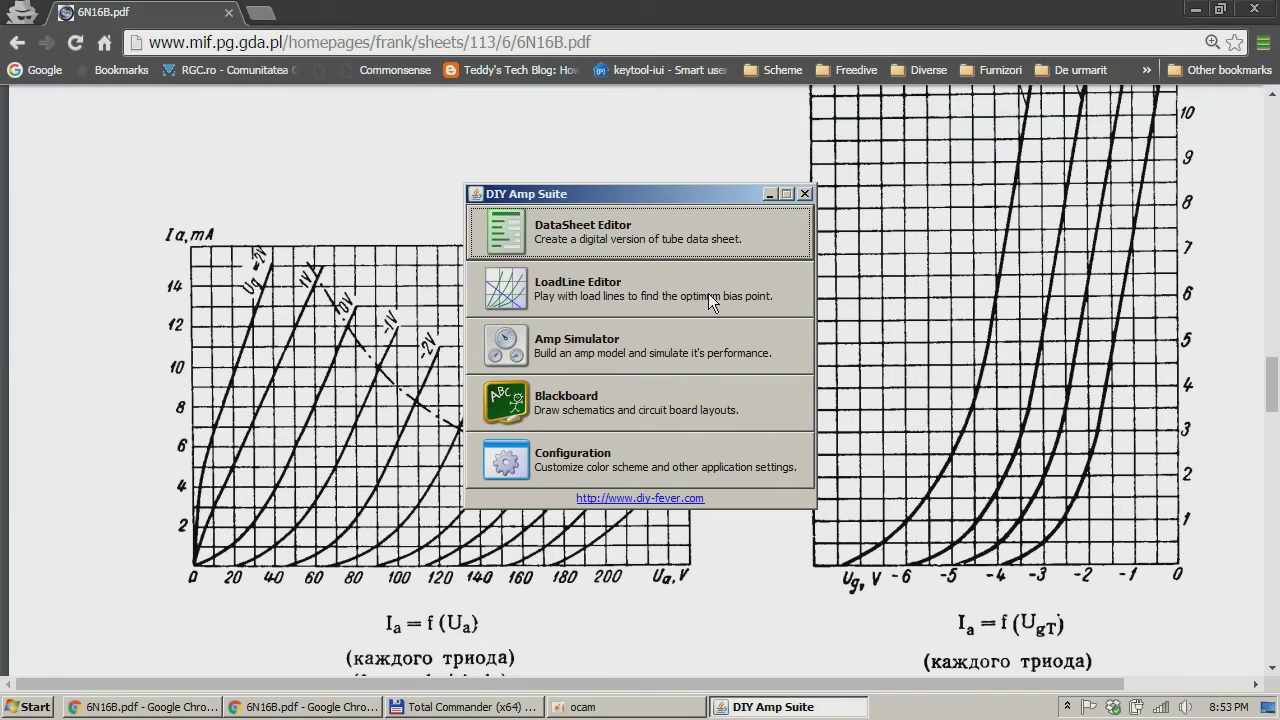
# Step: Launch LoadLine Editor maximized and import the 6N16B_DS.dsf curve file
pyautogui.click(639, 289)
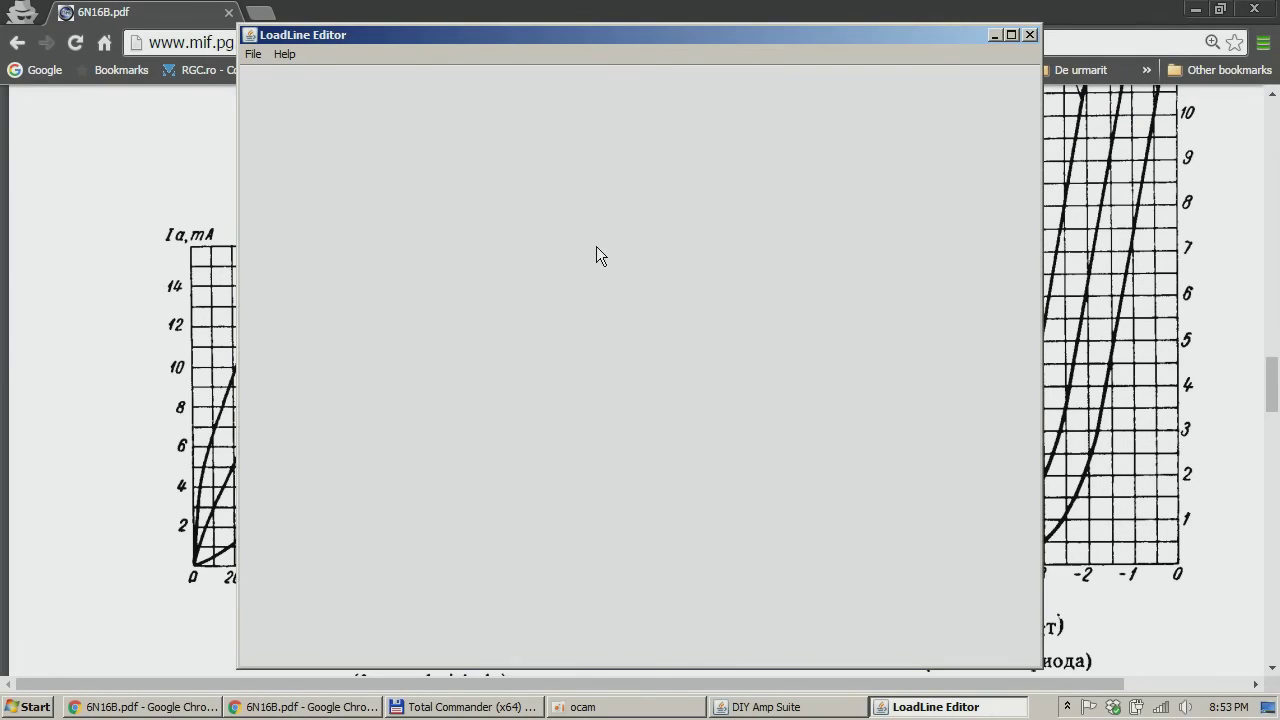
pyautogui.doubleClick(332, 37)
pyautogui.click(13, 28)
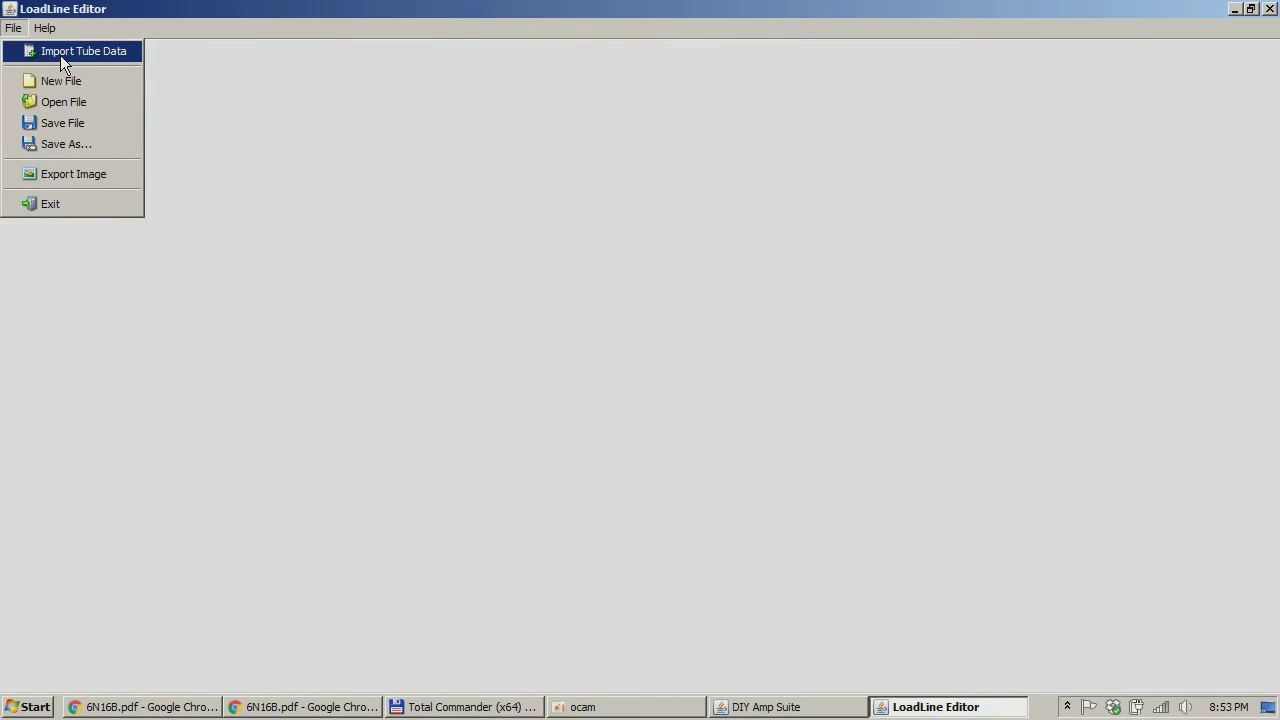
pyautogui.click(60, 53)
pyautogui.doubleClick(528, 414)
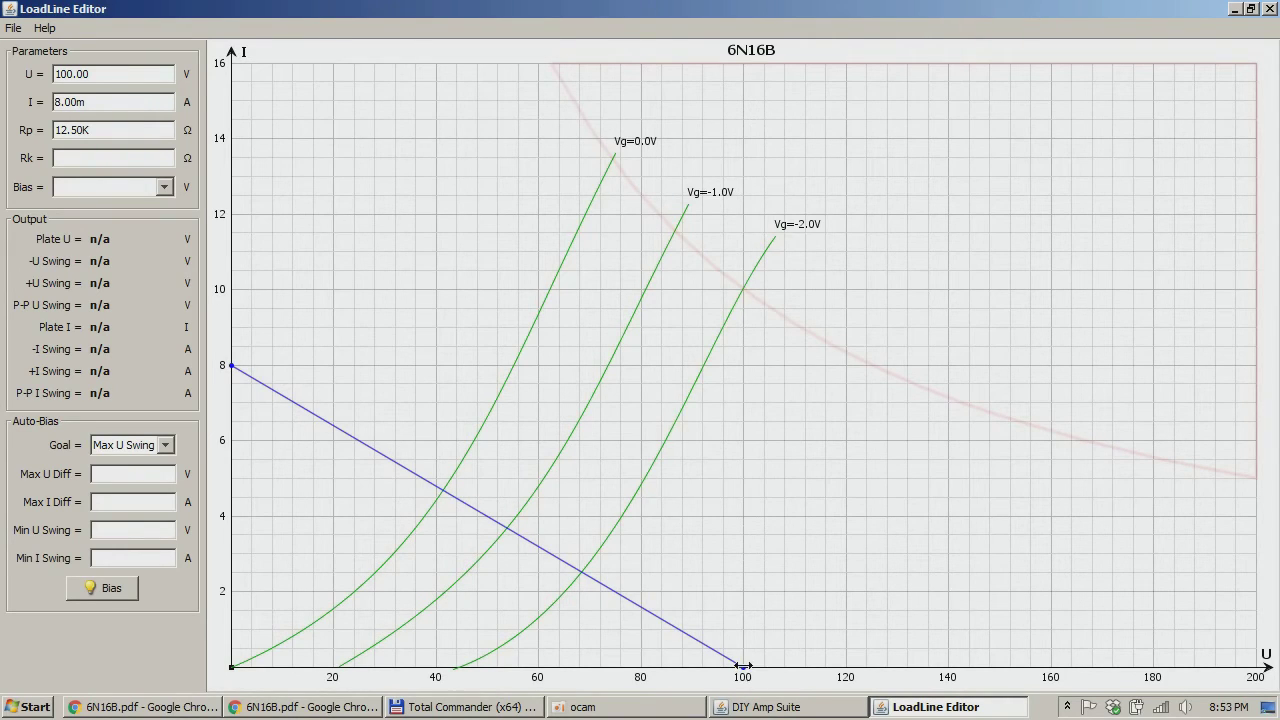
# Step: Stretch the load line to about 180 V, lower its current end, and bias at -1.00 V
pyautogui.moveTo(741, 665); pyautogui.dragTo(1154, 667)
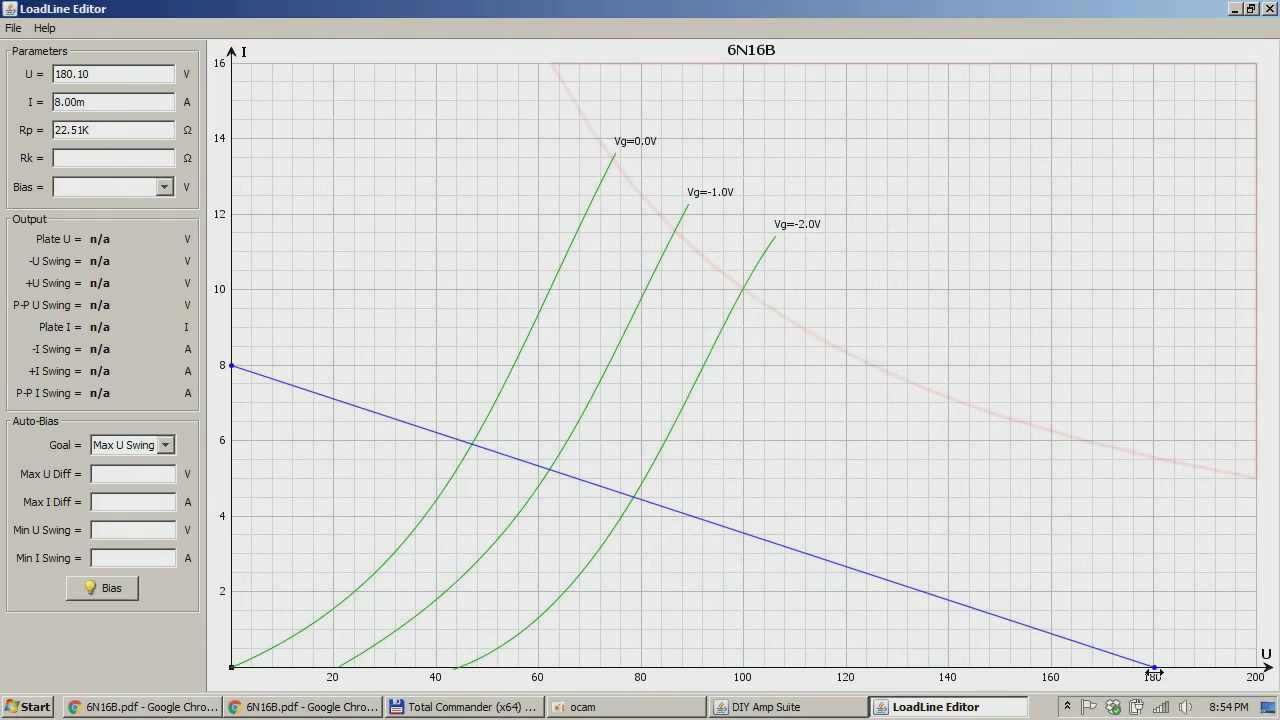
pyautogui.moveTo(232, 366); pyautogui.dragTo(243, 591)
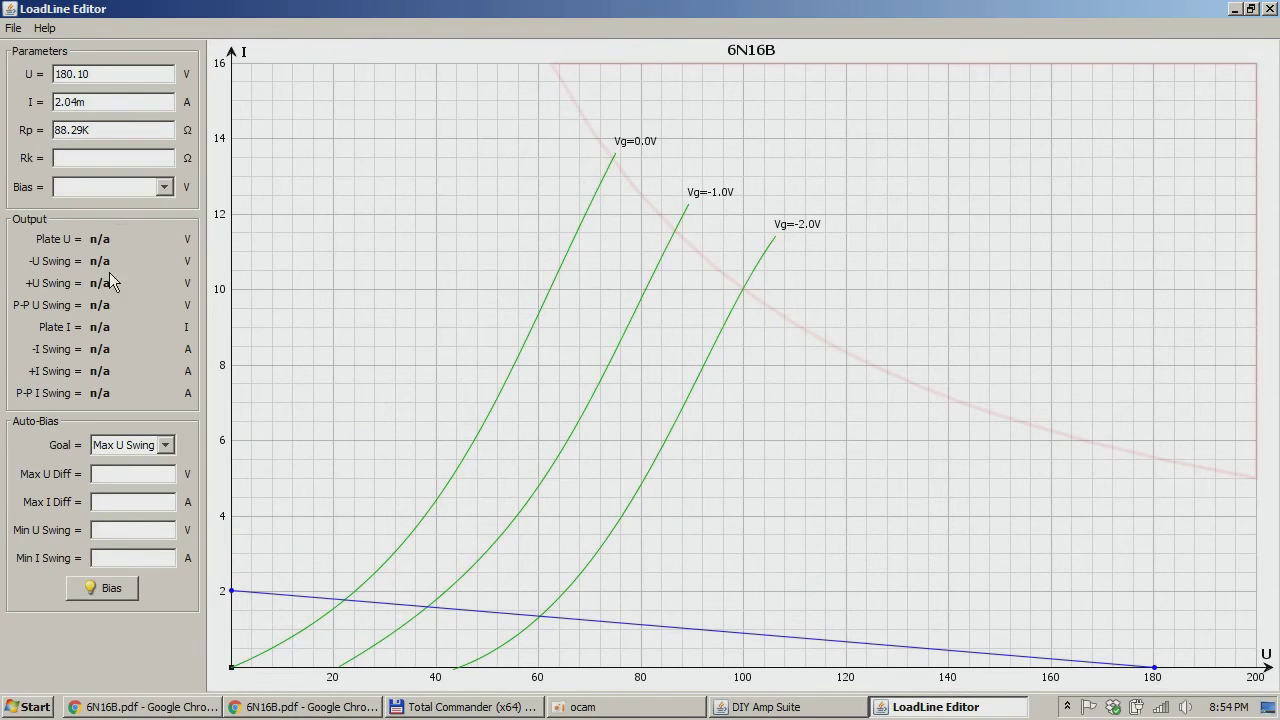
pyautogui.click(164, 187)
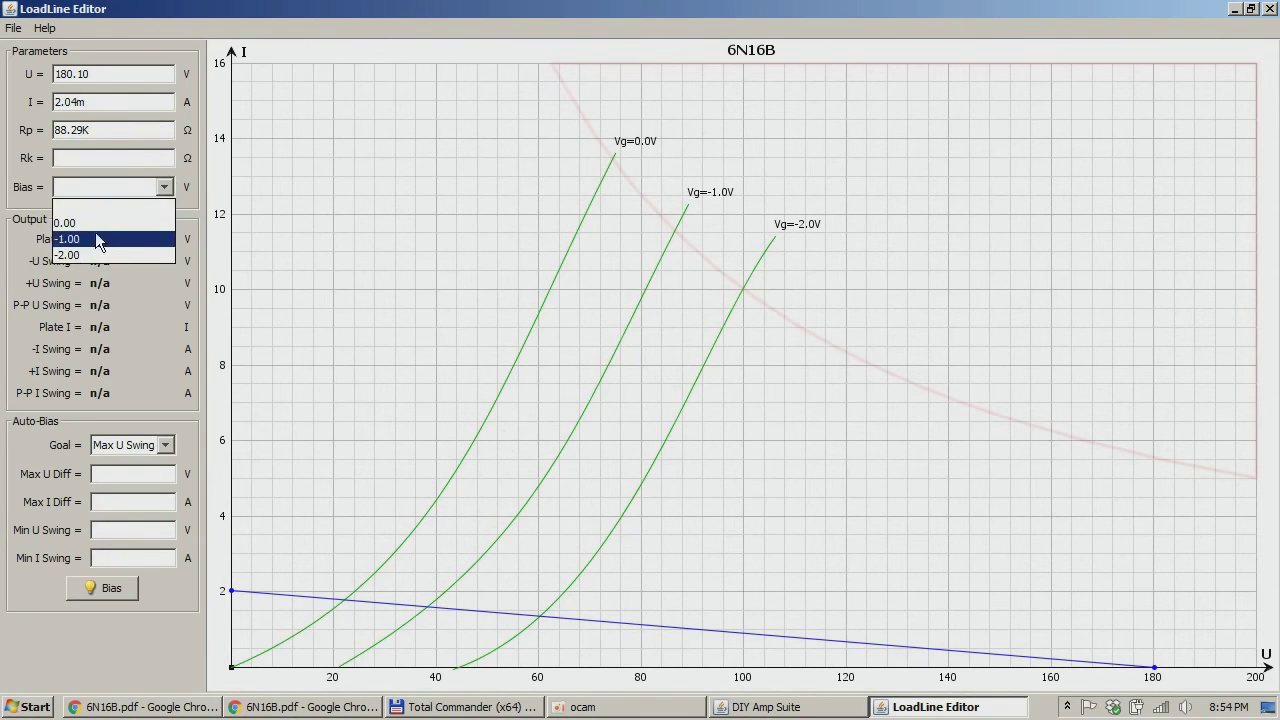
pyautogui.click(98, 240)
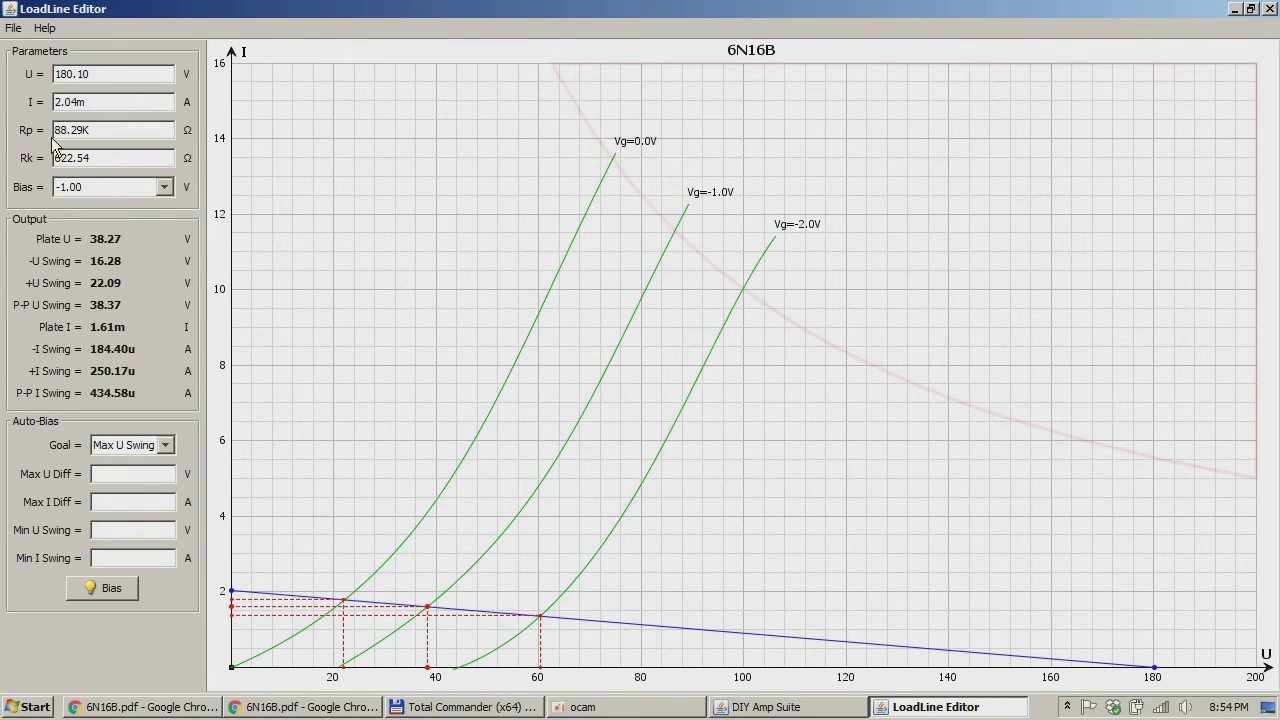
# Step: Select the Rp and Rk fields to inspect the resulting resistance values
pyautogui.doubleClick(102, 133)
pyautogui.click(85, 158)
pyautogui.doubleClick(85, 158)
pyautogui.click(139, 168)
pyautogui.click(132, 158)
# Step: Run auto-bias with the goal Max U Swing
pyautogui.click(134, 450)
pyautogui.click(144, 404)
pyautogui.click(152, 452)
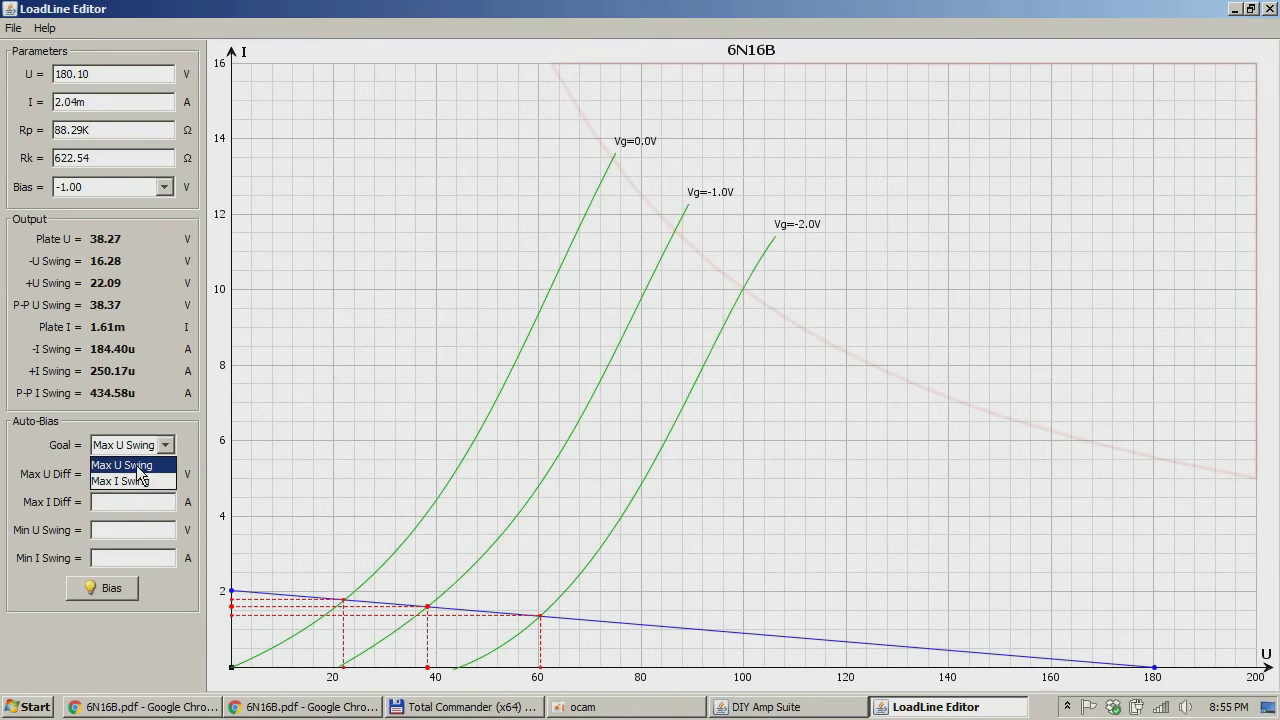
pyautogui.click(118, 588)
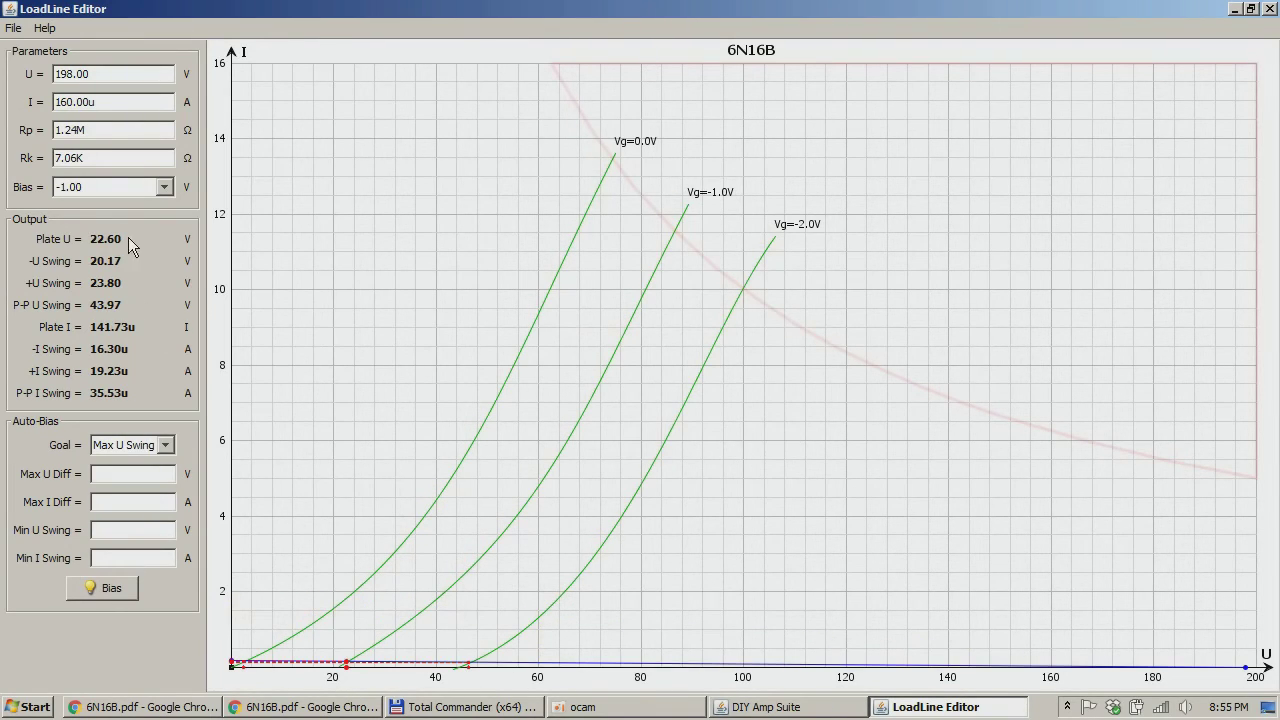
# Step: Re-run auto-bias with goal Max I Swing and move the voltage end to about 158 V
pyautogui.click(166, 446)
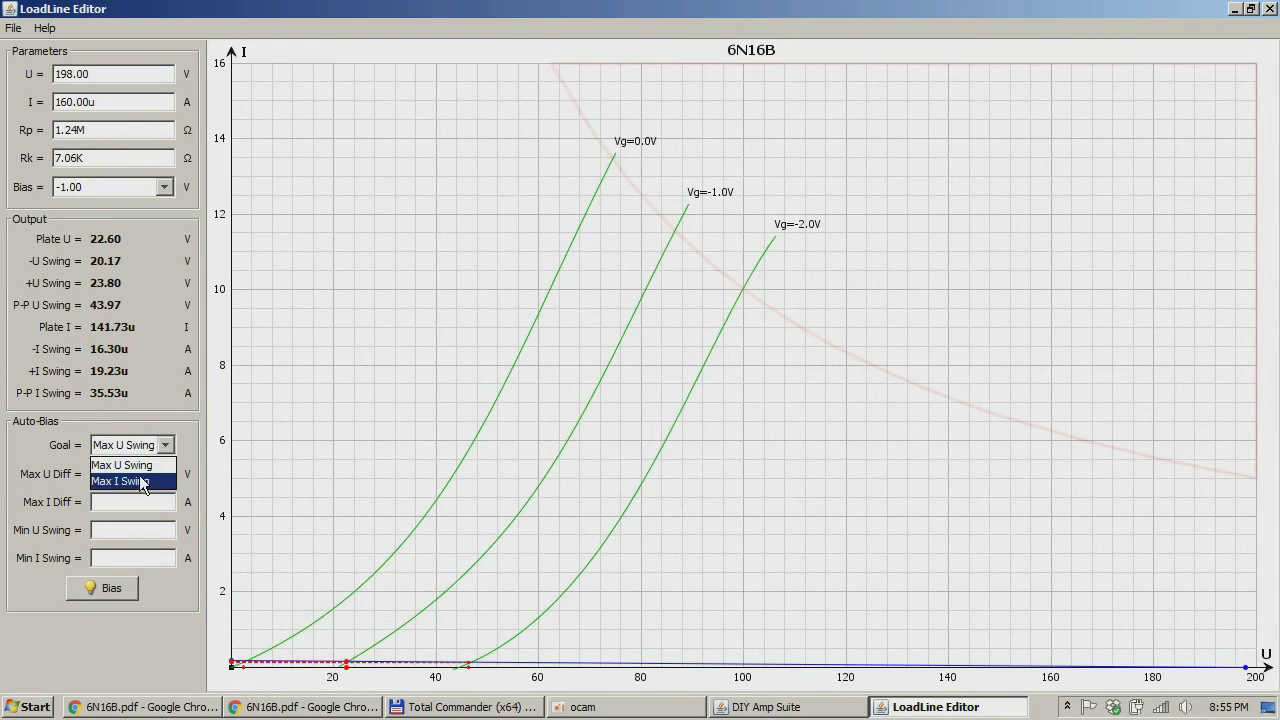
pyautogui.click(150, 481)
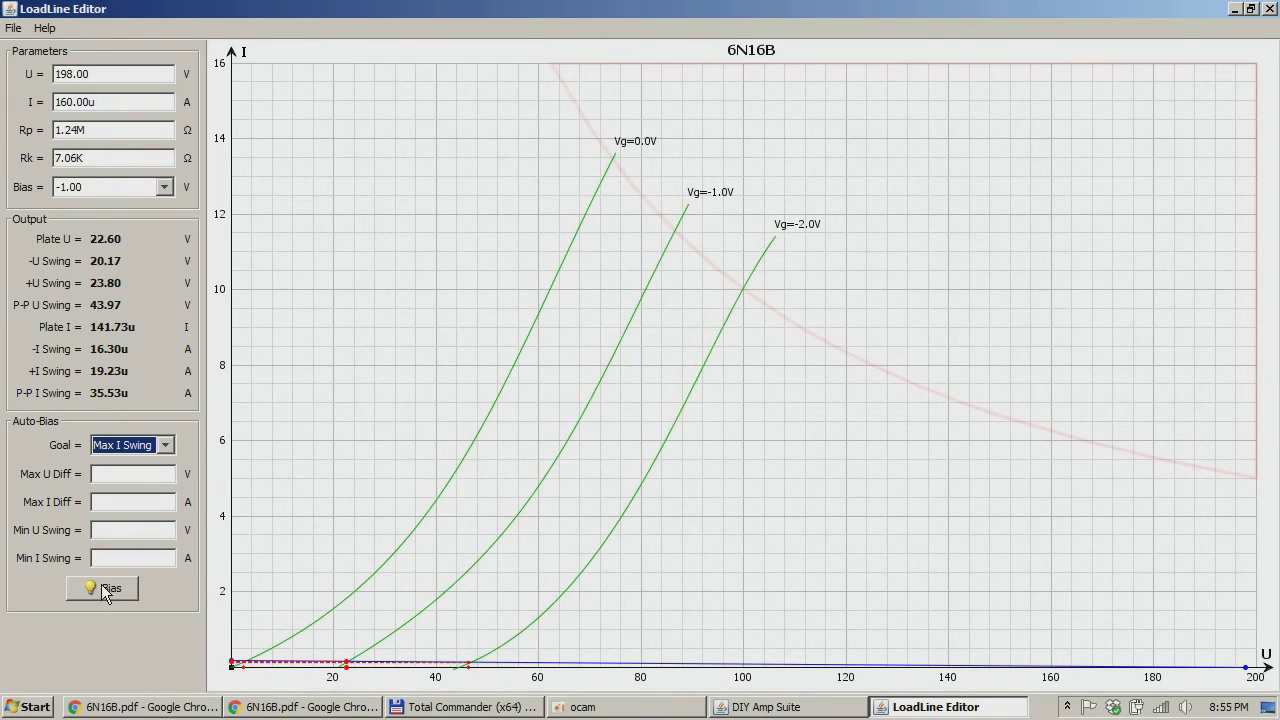
pyautogui.click(105, 589)
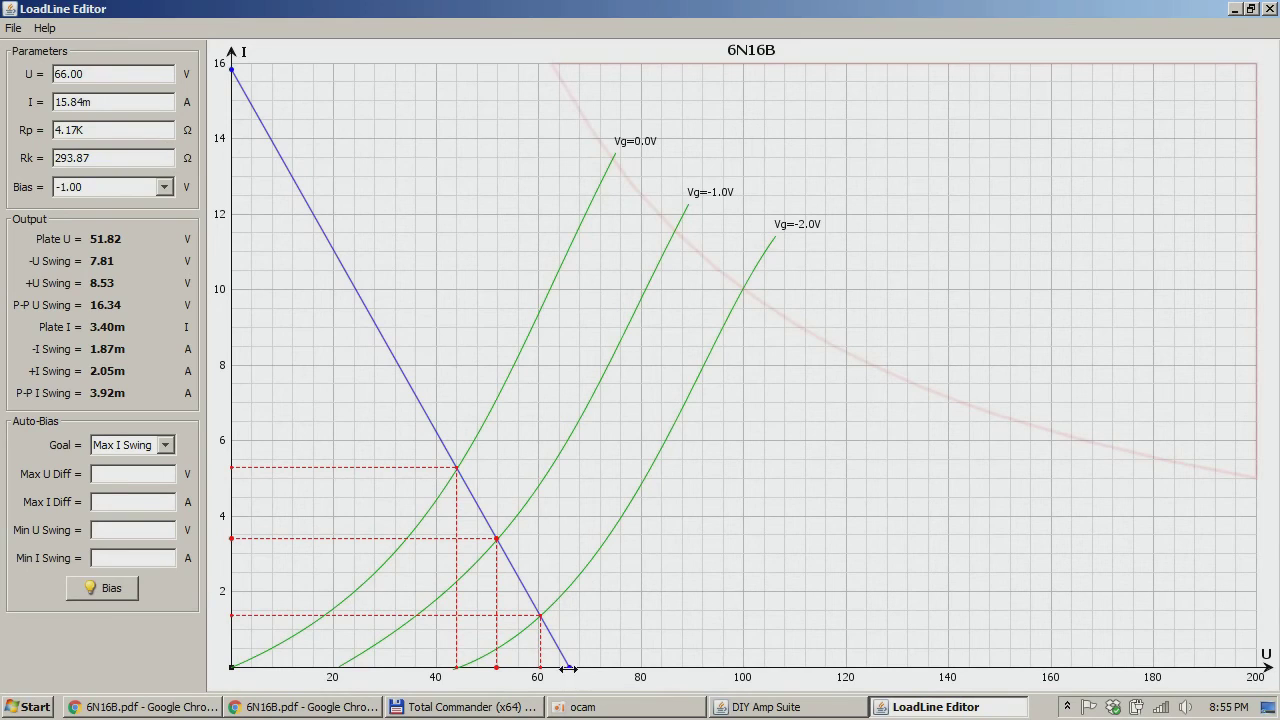
pyautogui.moveTo(567, 669); pyautogui.dragTo(1030, 596)
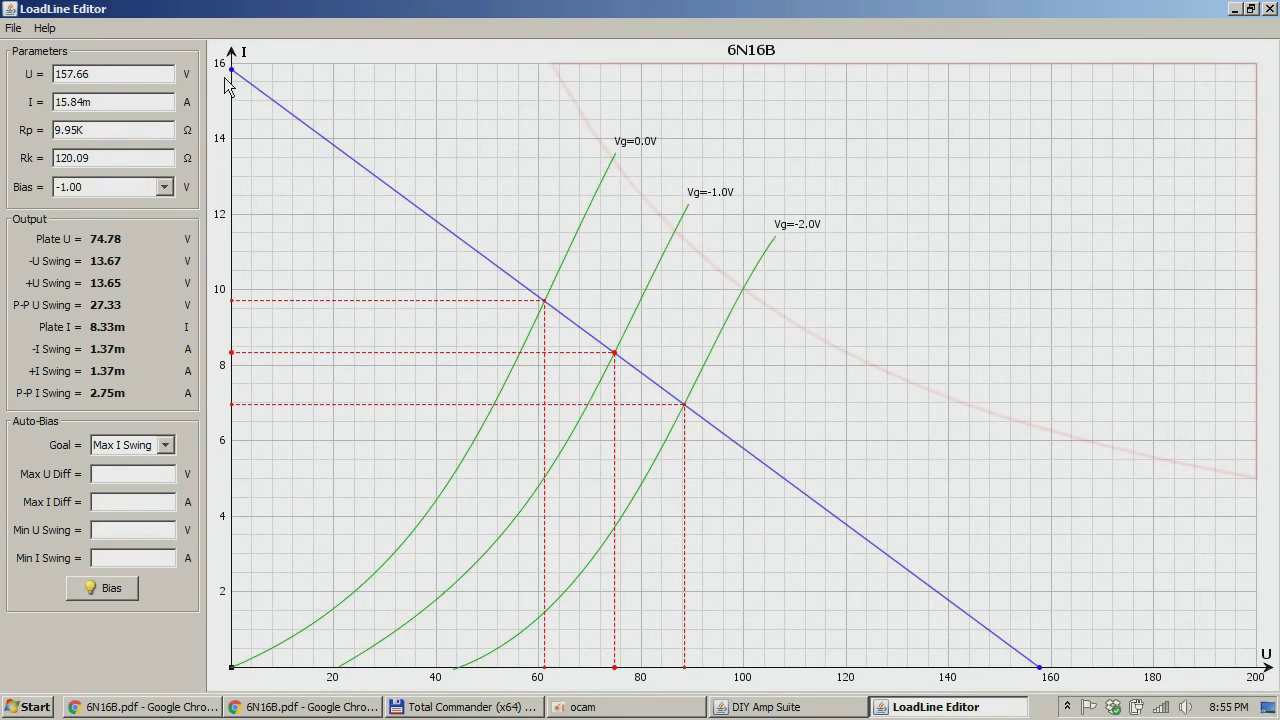
# Step: Lower the load line's current end to 8 mA, giving Rp 19.71K and Rk 202.84 Ω
pyautogui.moveTo(231, 70); pyautogui.dragTo(265, 366)
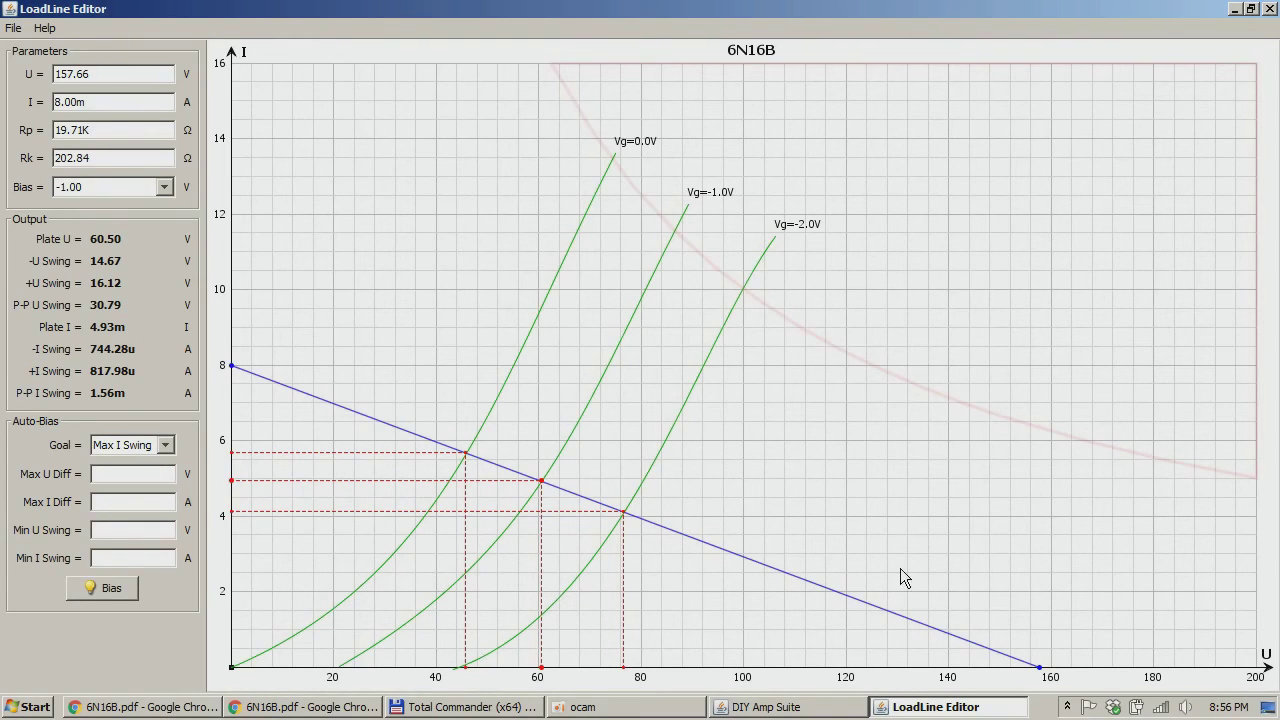
# Step: Import the 12ax7.dsf example curves from Tmp > TubeGraph > examples into LoadLine Editor
pyautogui.moveTo(790, 710)
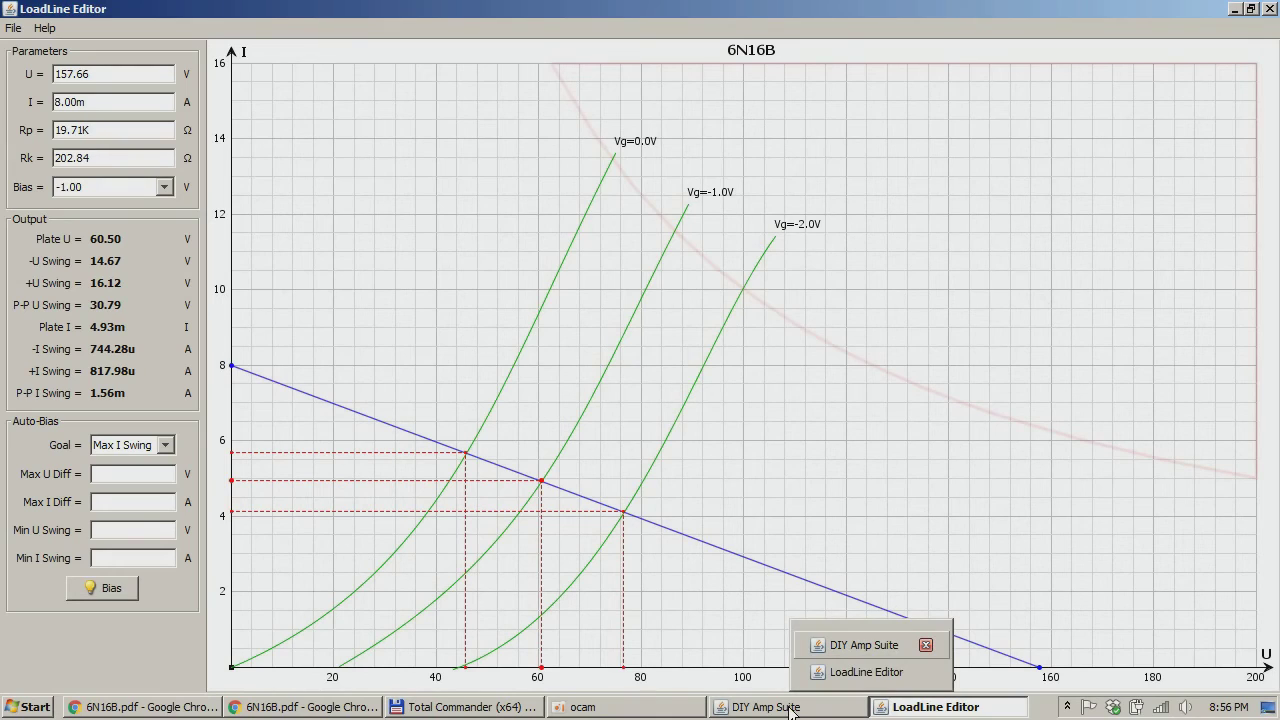
pyautogui.click(790, 710)
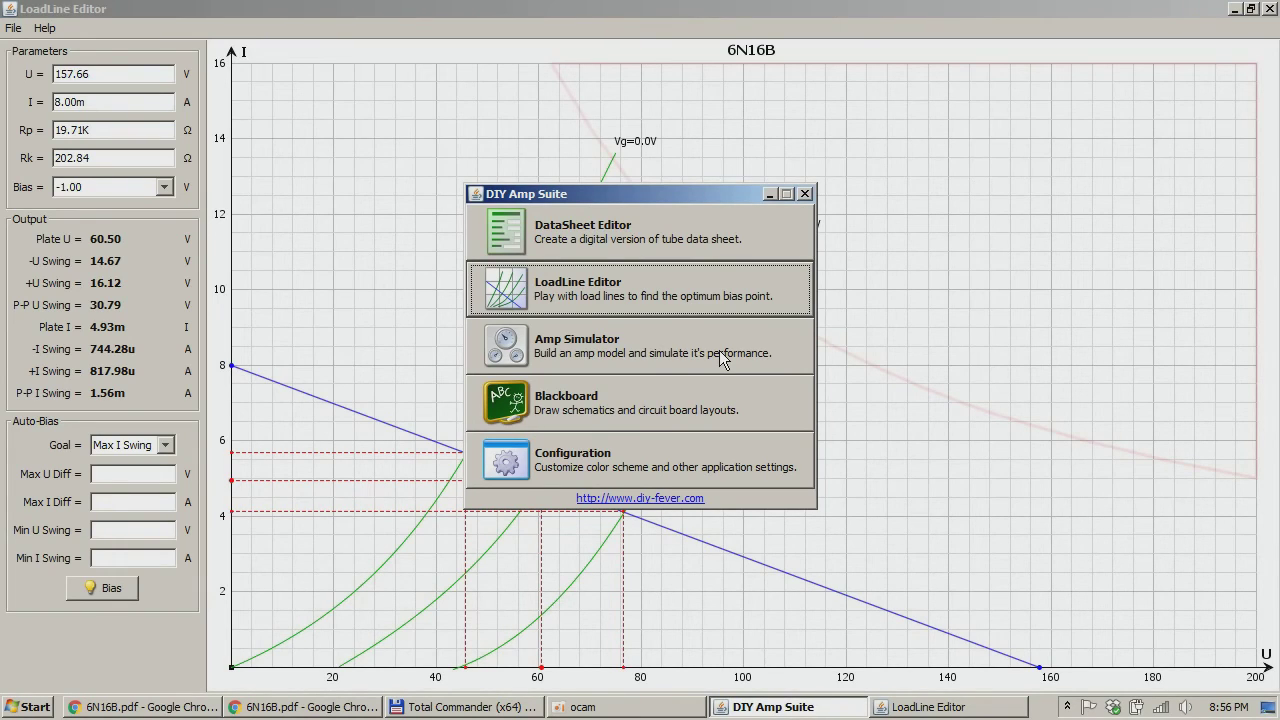
pyautogui.click(655, 10)
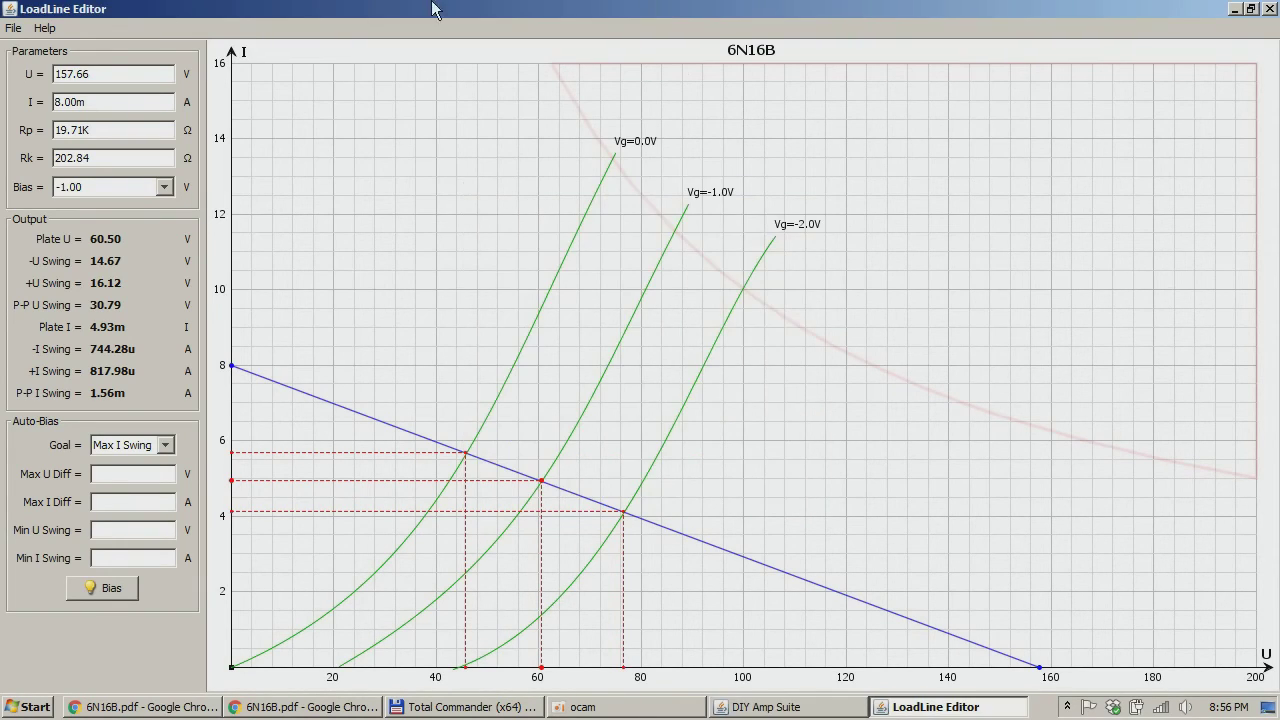
pyautogui.click(14, 28)
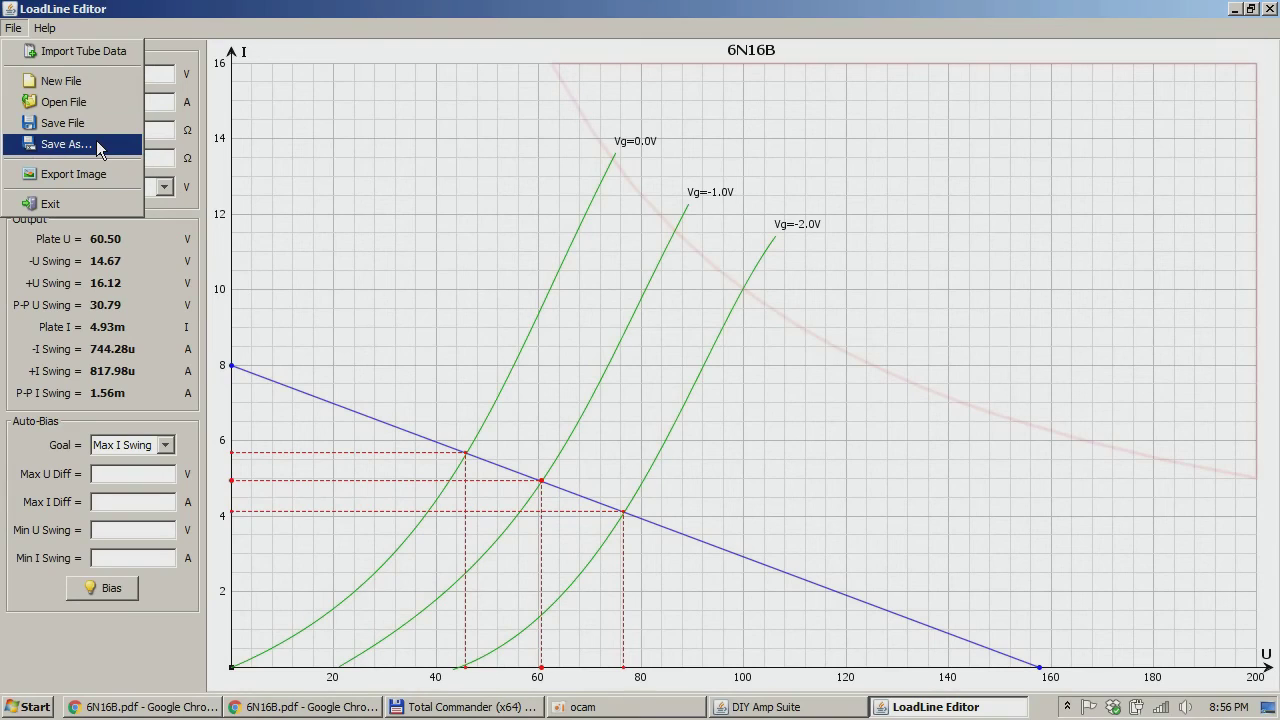
pyautogui.click(72, 51)
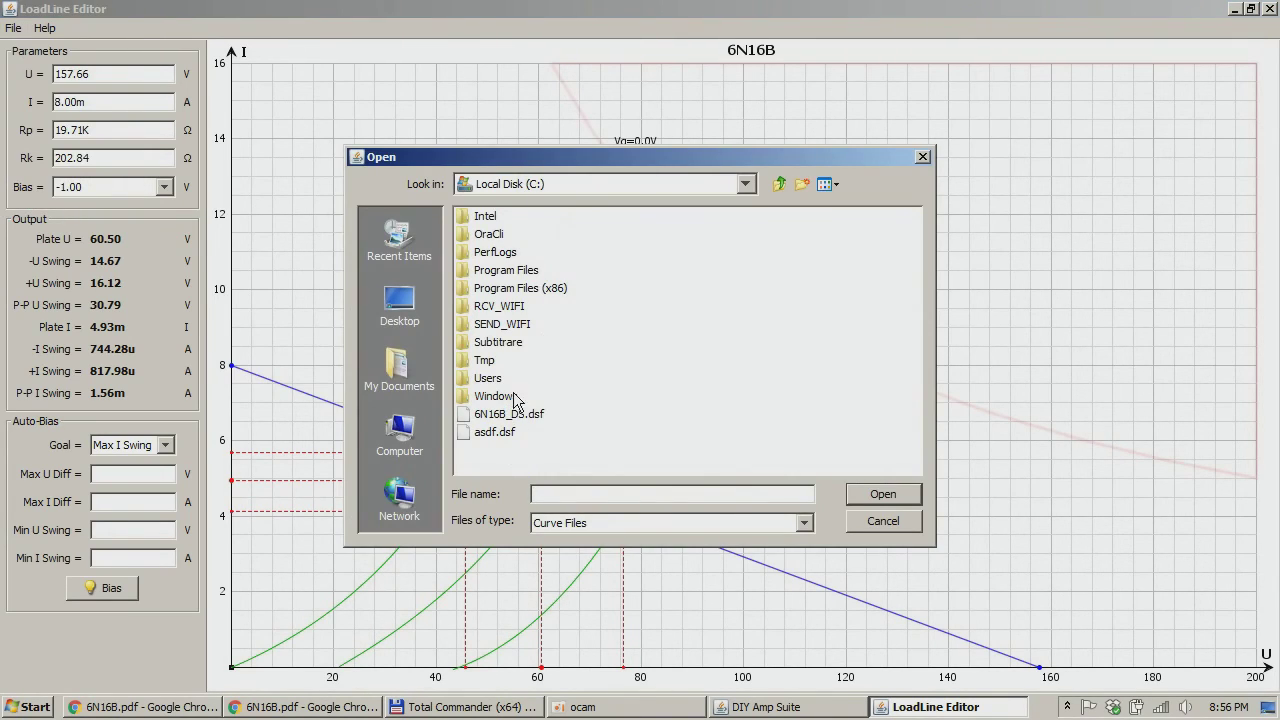
pyautogui.doubleClick(492, 360)
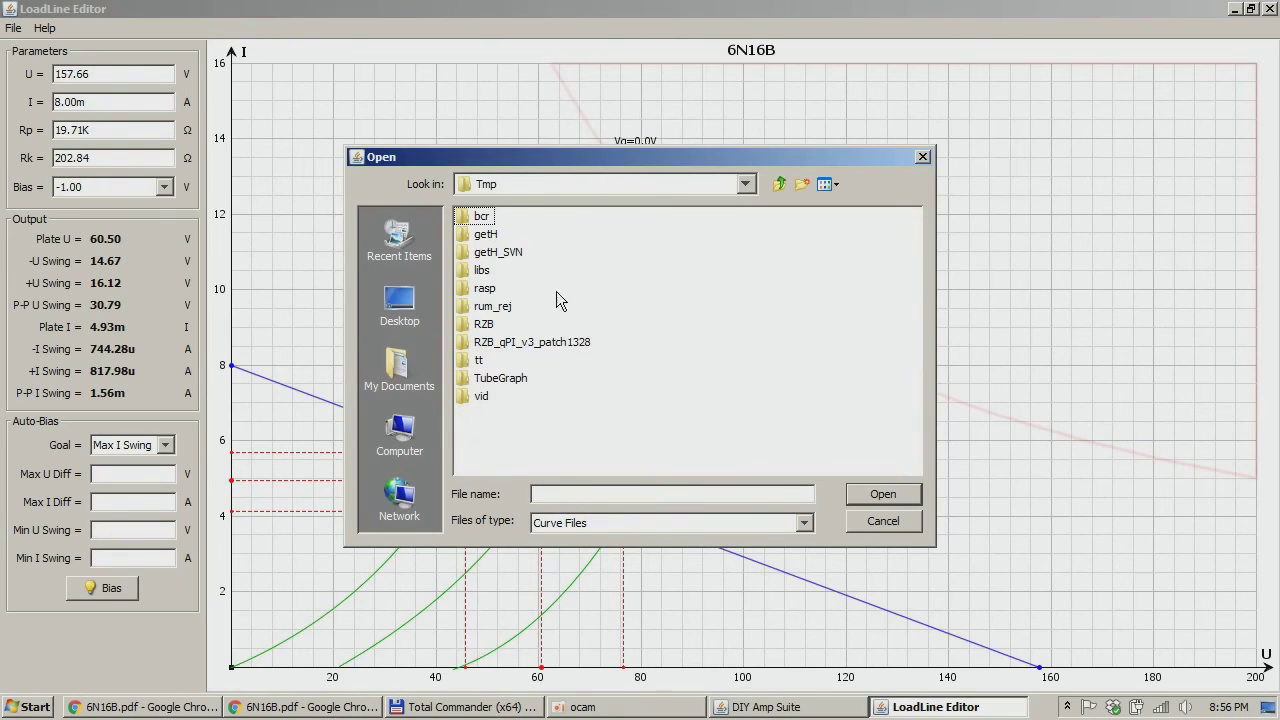
pyautogui.doubleClick(489, 378)
pyautogui.click(520, 240)
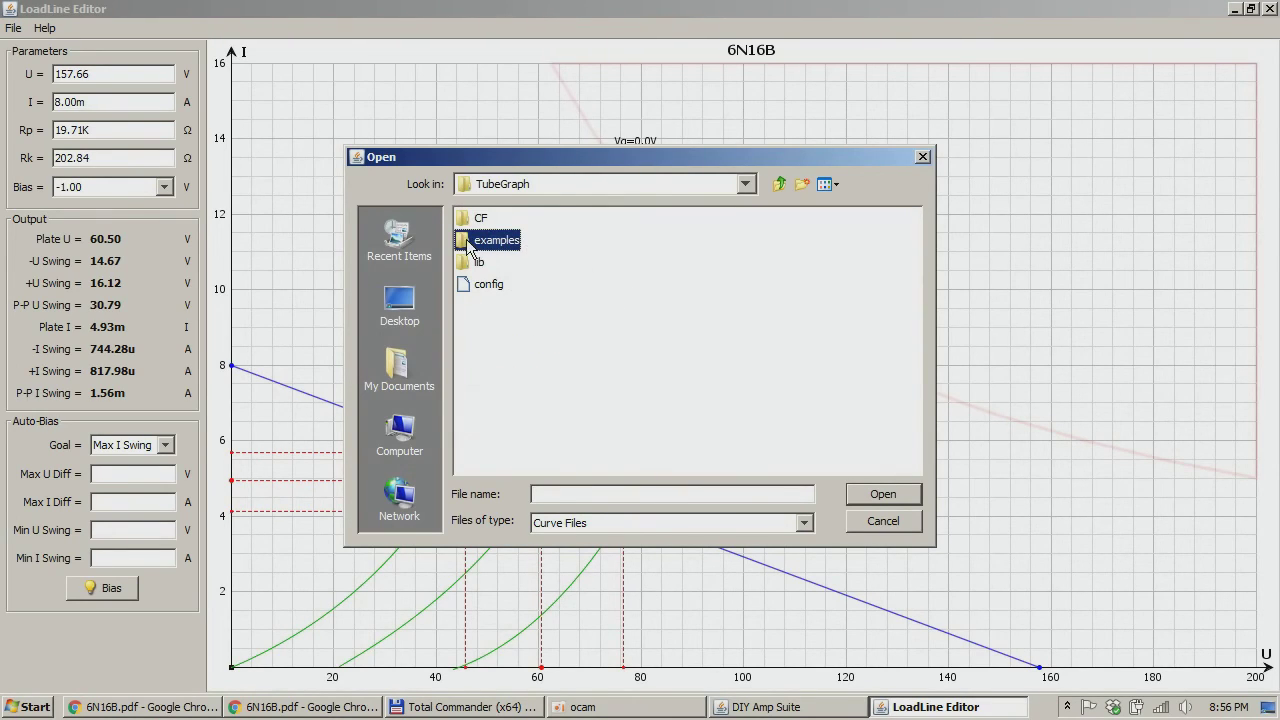
pyautogui.doubleClick(485, 243)
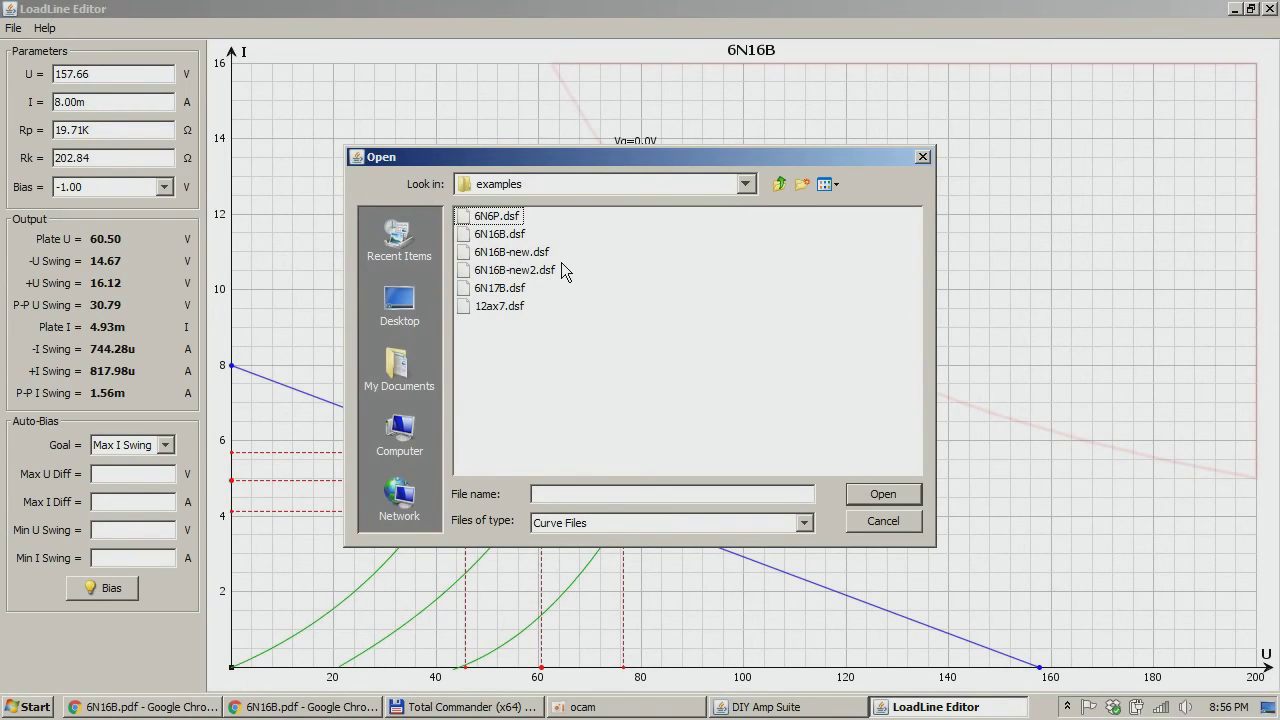
pyautogui.doubleClick(493, 306)
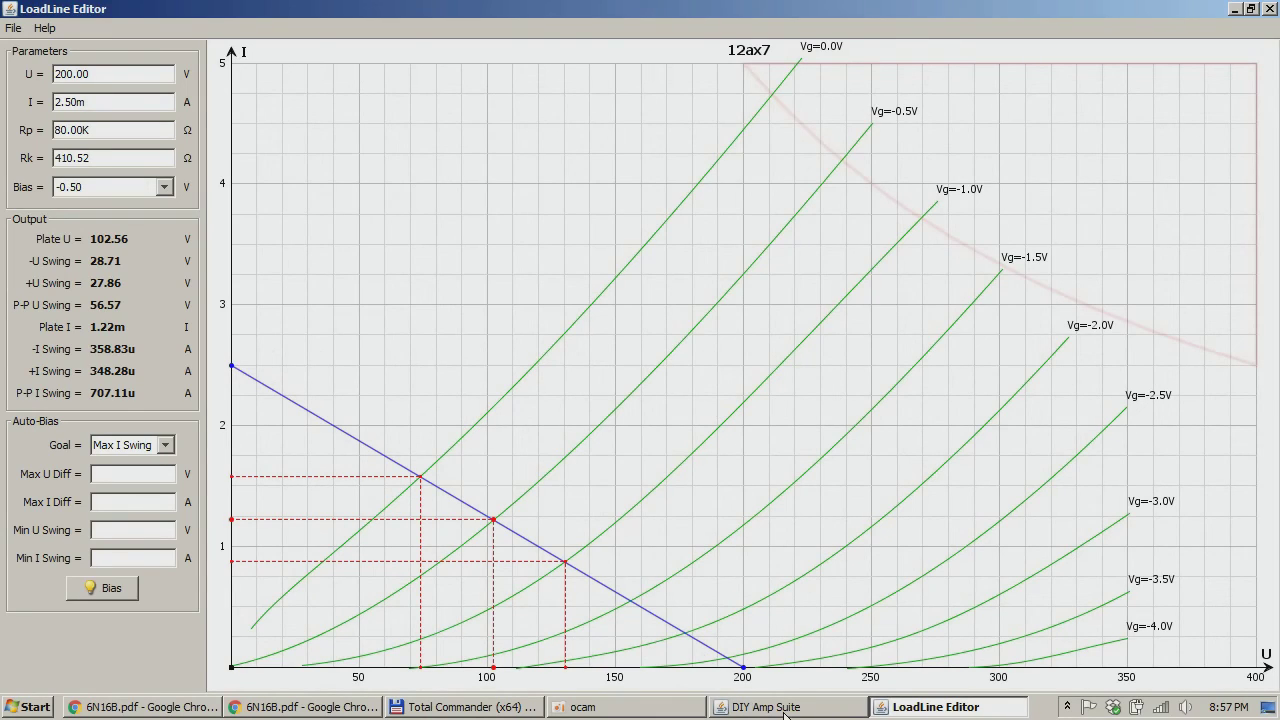
# Step: Bring the DIY Amp Suite launcher forward and move it higher on screen
pyautogui.moveTo(785, 713)
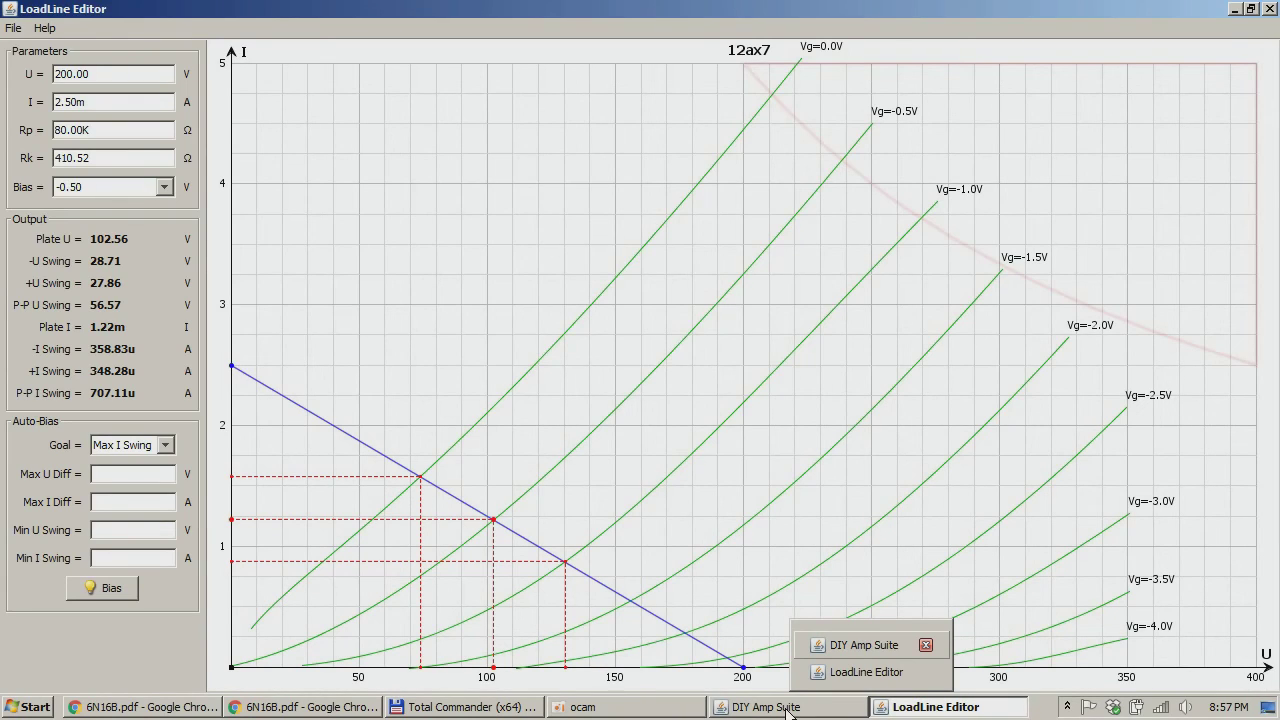
pyautogui.click(788, 711)
pyautogui.moveTo(697, 198); pyautogui.dragTo(700, 117)
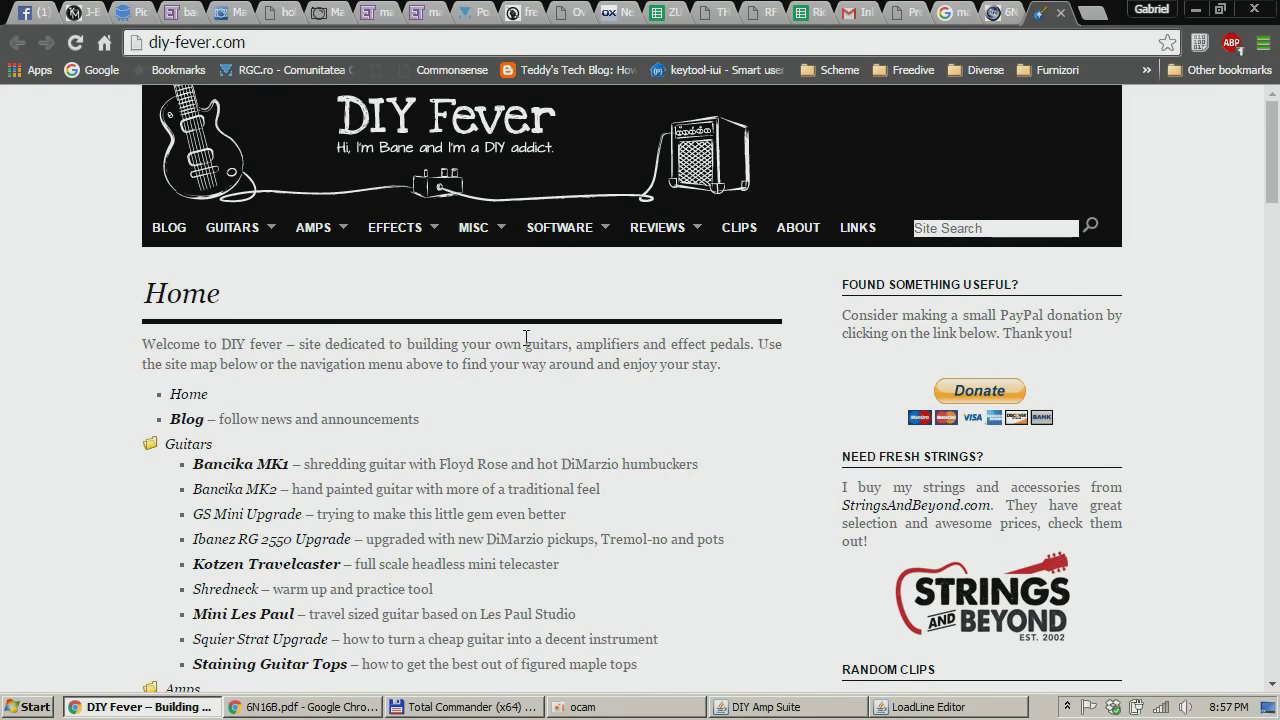
# Step: Open DIY Layout Creator from the SOFTWARE menu and scroll through its version sections
pyautogui.moveTo(560, 235)
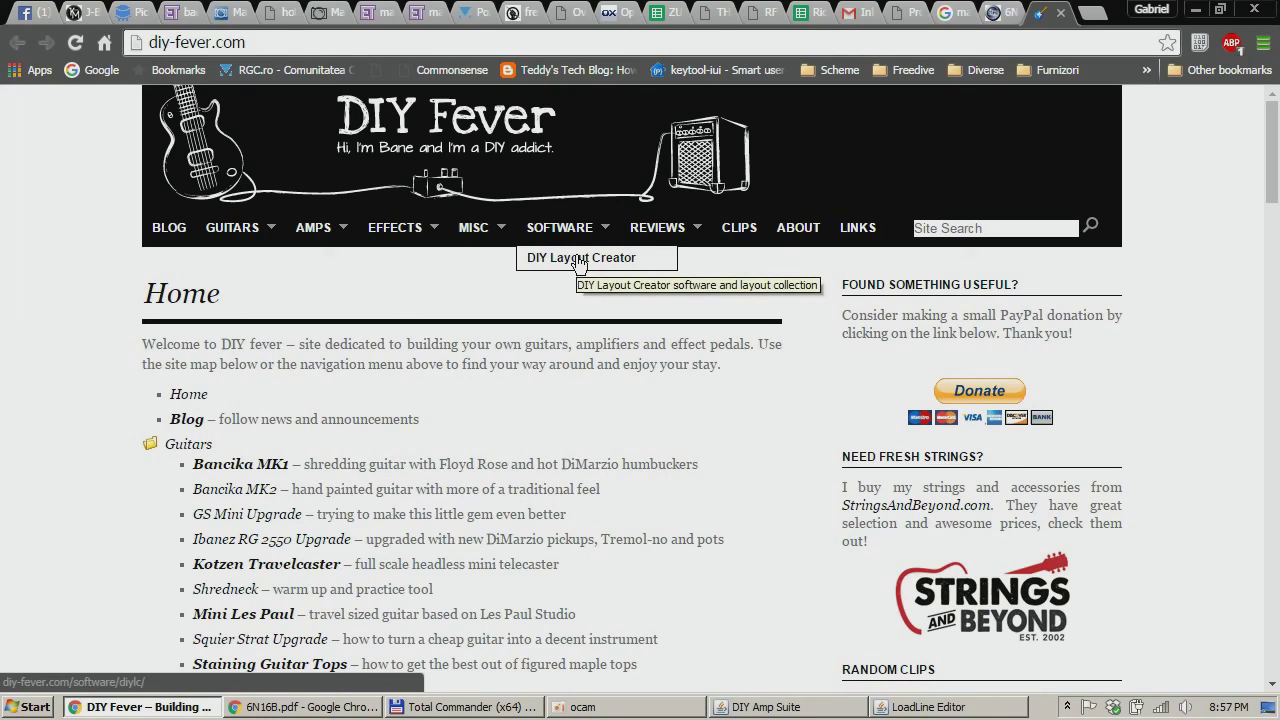
pyautogui.click(580, 260)
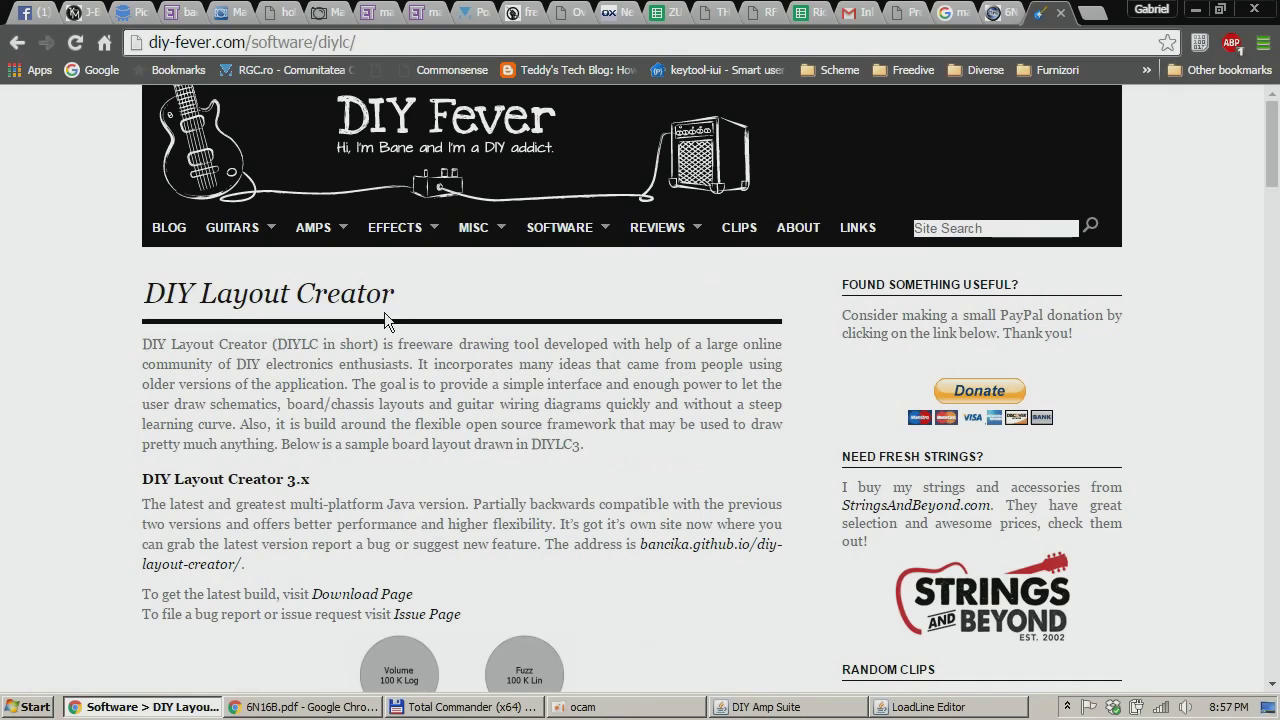
pyautogui.scroll(-5, 303, 224)
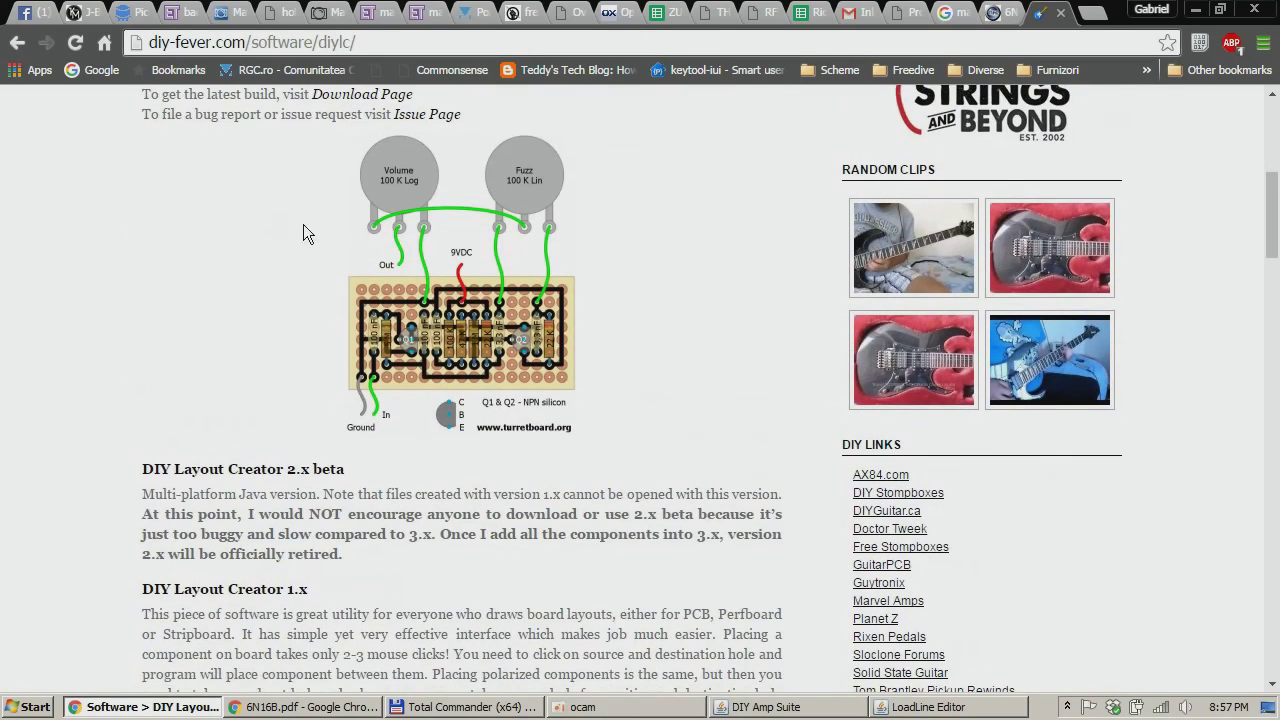
pyautogui.scroll(-4, 486, 520)
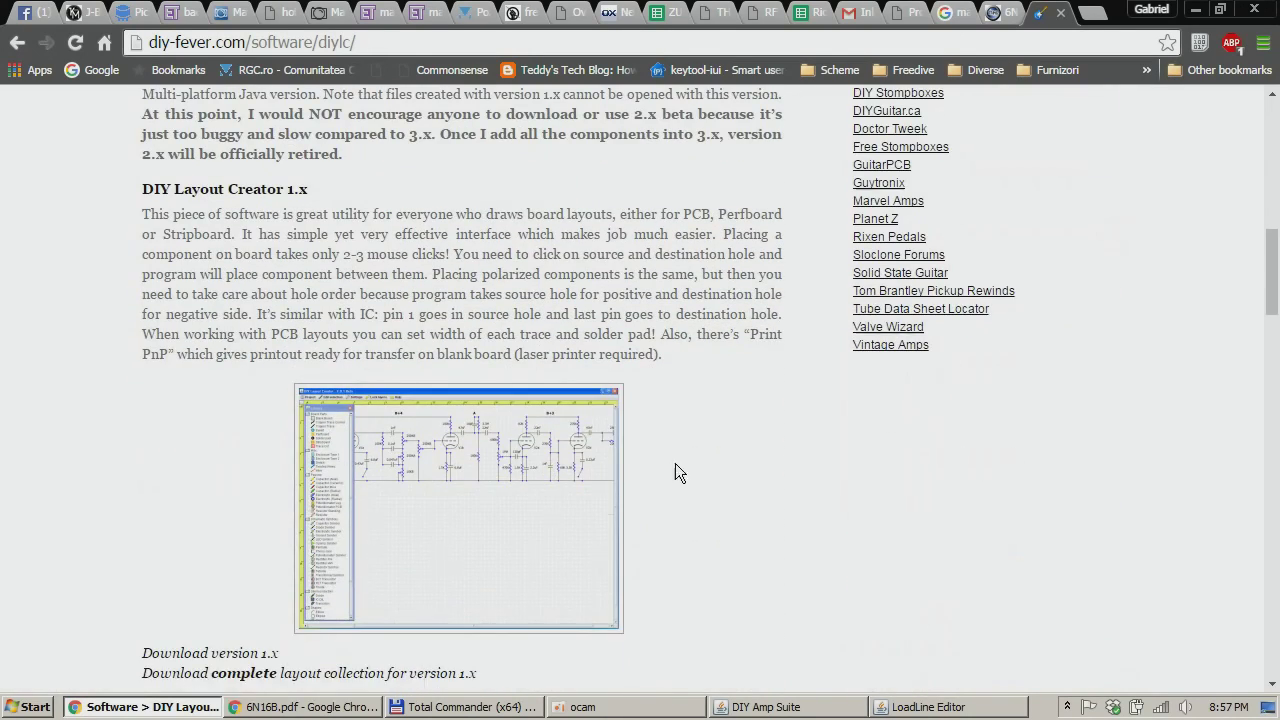
pyautogui.scroll(4, 675, 463)
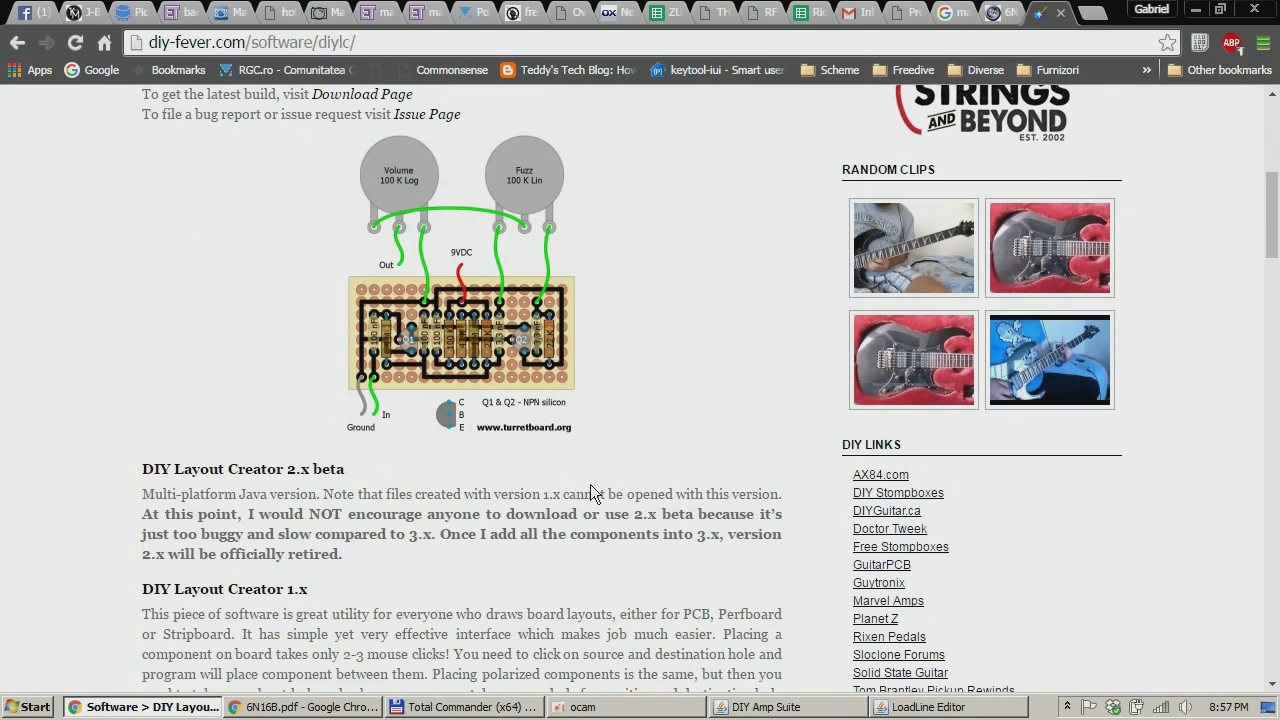
pyautogui.scroll(-12, 590, 492)
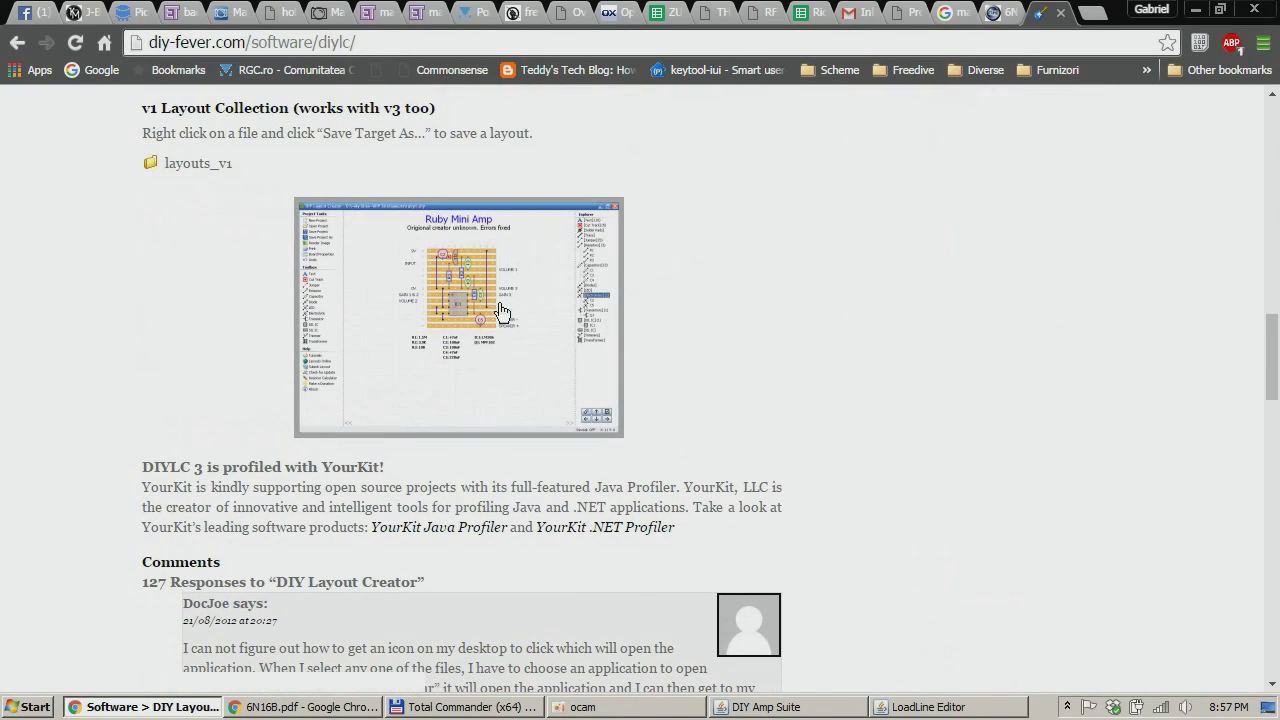
pyautogui.scroll(5, 651, 494)
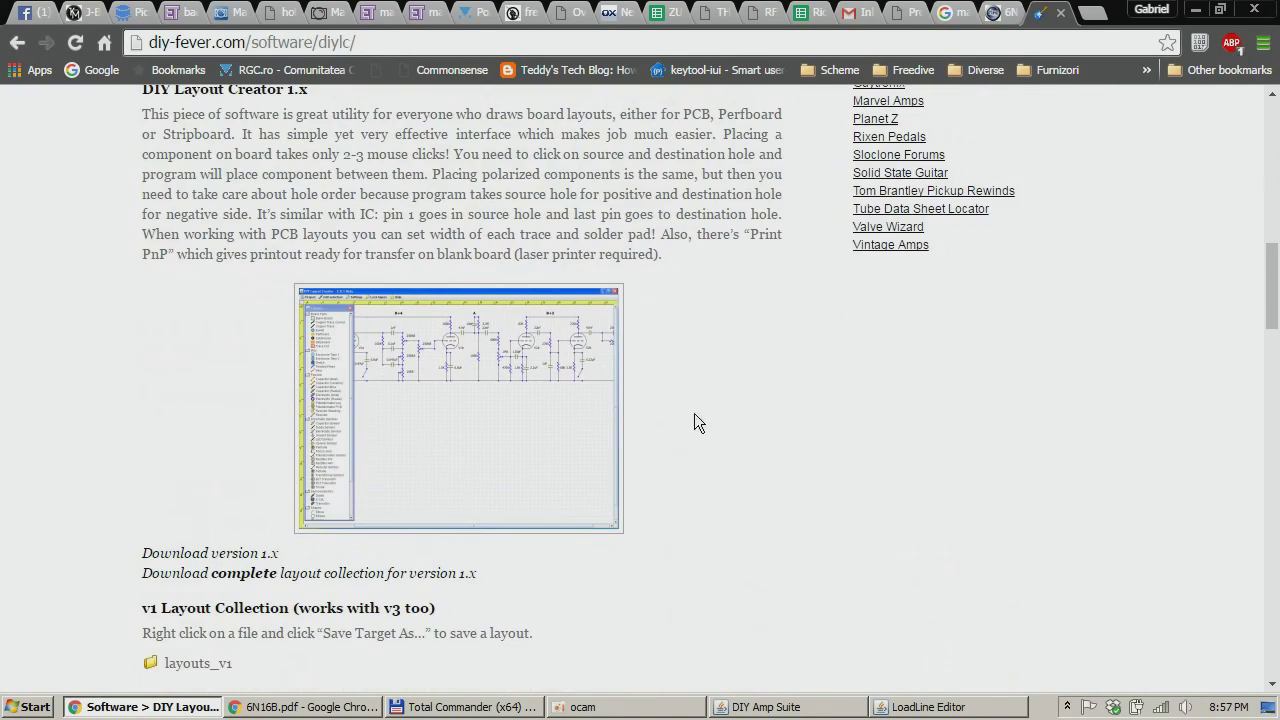